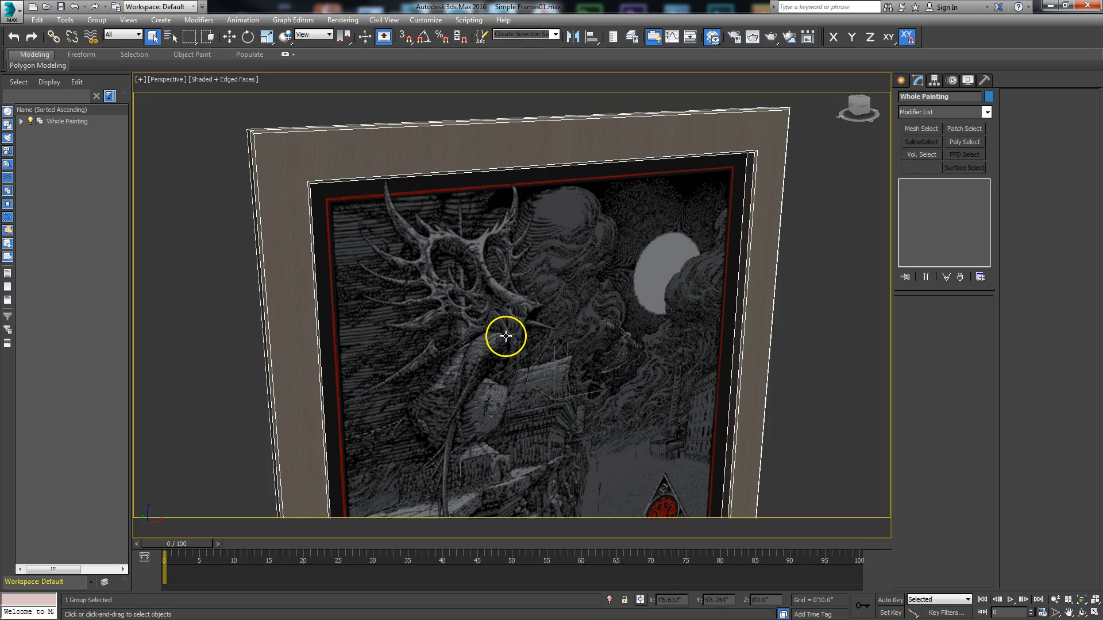
- Open the Whole Painting group, expand it in the scene list and hide its group head
{"action": "middle_click_drag", "start_coordinate": [482, 272], "coordinate": [486, 277]}
{"action": "scroll", "coordinate": [489, 278], "scroll_direction": "down", "scroll_amount": 3}
{"action": "middle_click_drag", "start_coordinate": [509, 322], "coordinate": [504, 281]}
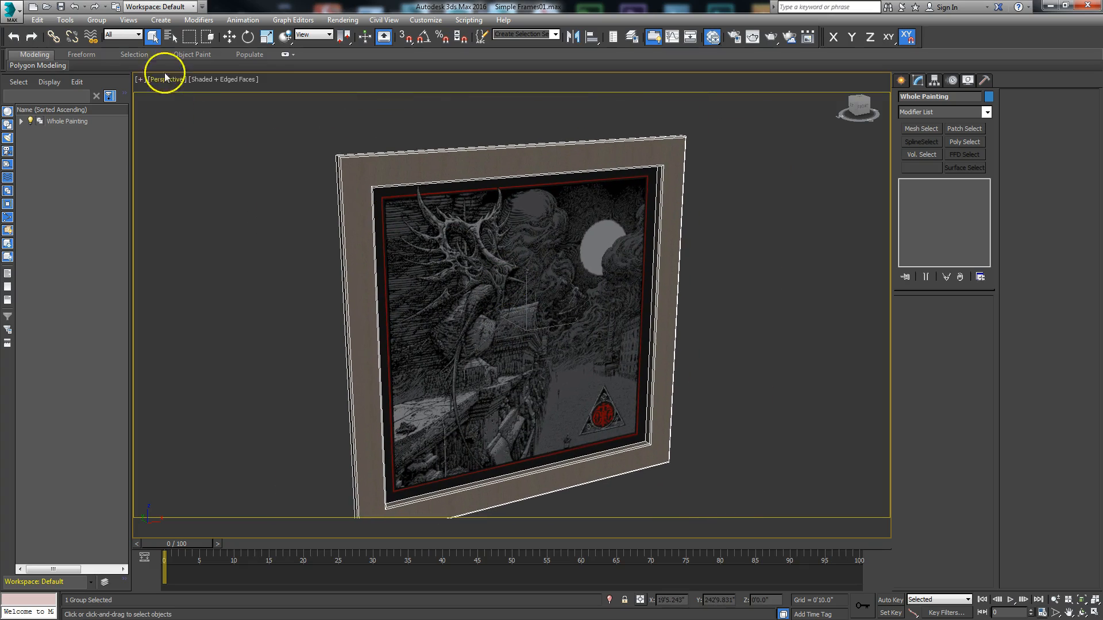
{"action": "left_click", "coordinate": [103, 21]}
{"action": "left_click", "coordinate": [106, 60]}
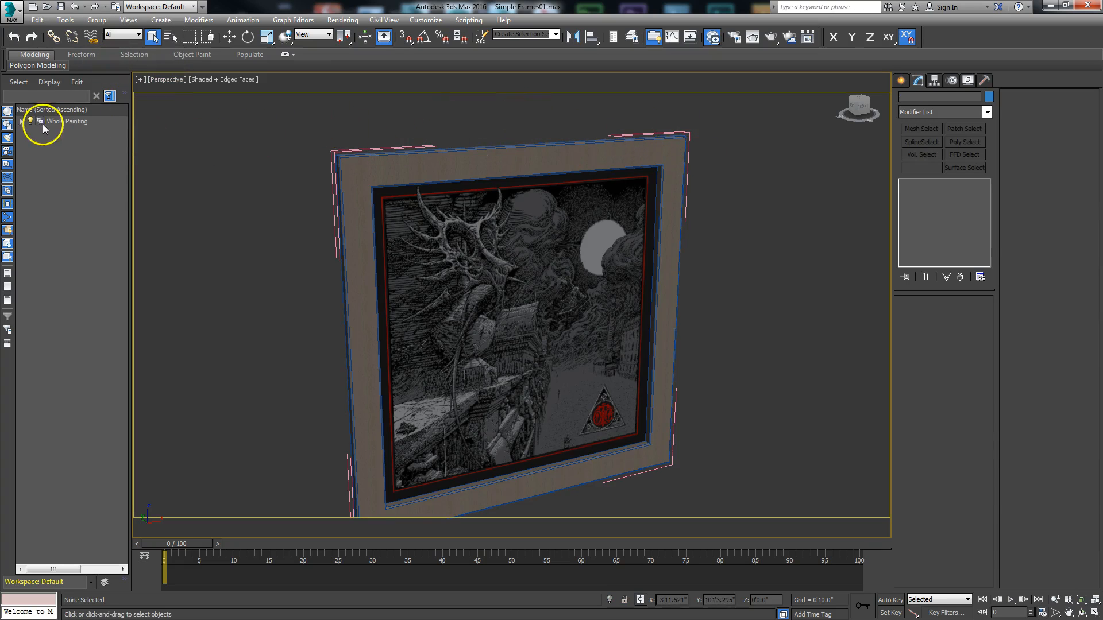
{"action": "left_click", "coordinate": [21, 122]}
{"action": "left_click", "coordinate": [58, 123]}
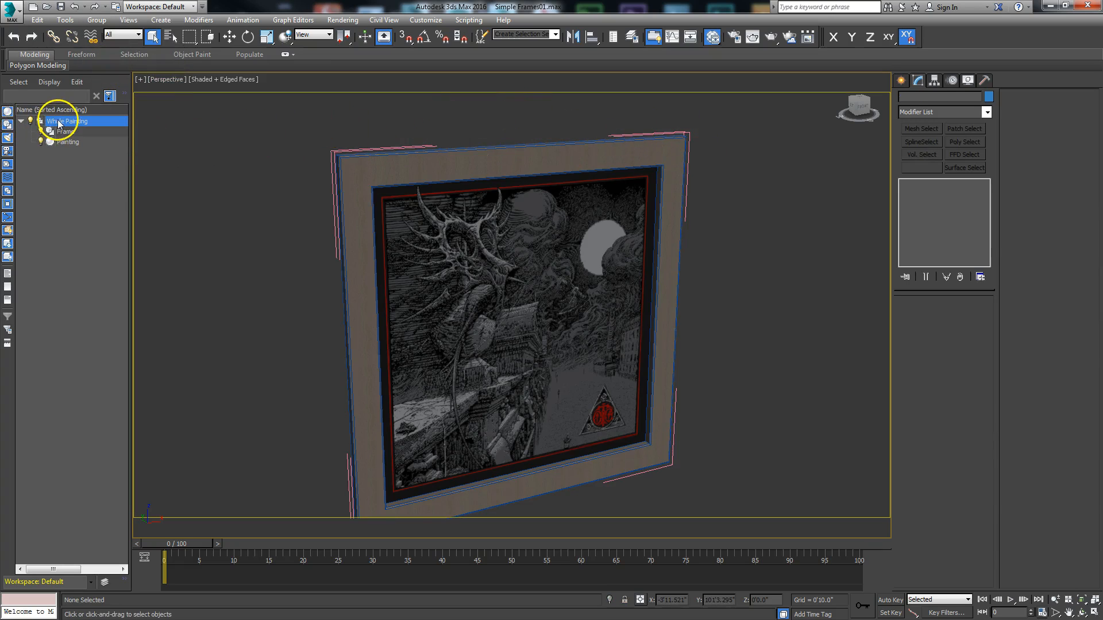
{"action": "left_click", "coordinate": [31, 121]}
- Select the painting inside the frame and isolate it from the rest of the scene
{"action": "scroll", "coordinate": [338, 216], "scroll_direction": "up", "scroll_amount": 3}
{"action": "mouse_move", "coordinate": [337, 216]}
{"action": "middle_mouse_down"}
{"action": "mouse_move", "coordinate": [334, 256]}
{"action": "mouse_move", "coordinate": [329, 248]}
{"action": "middle_mouse_up"}
{"action": "left_click", "coordinate": [452, 249]}
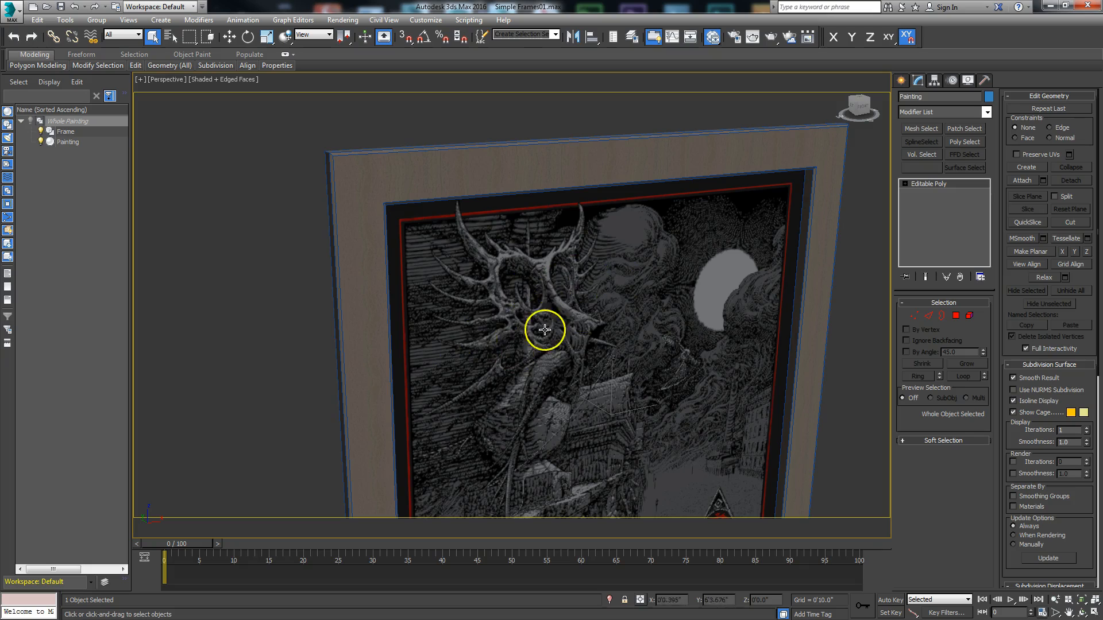
{"action": "right_click", "coordinate": [520, 316]}
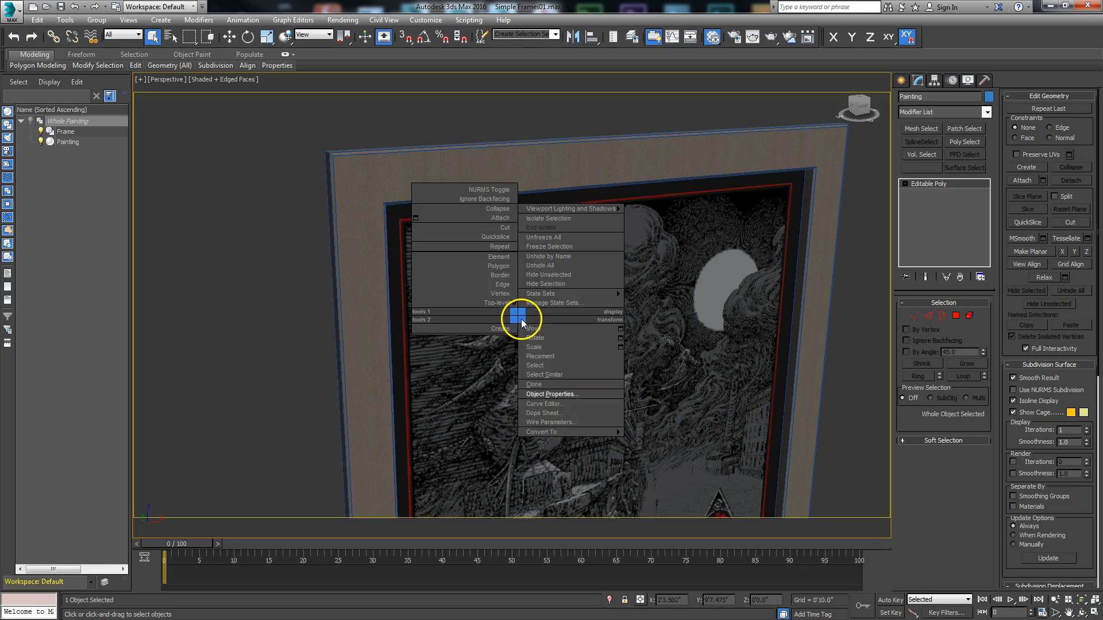
{"action": "left_click", "coordinate": [546, 218]}
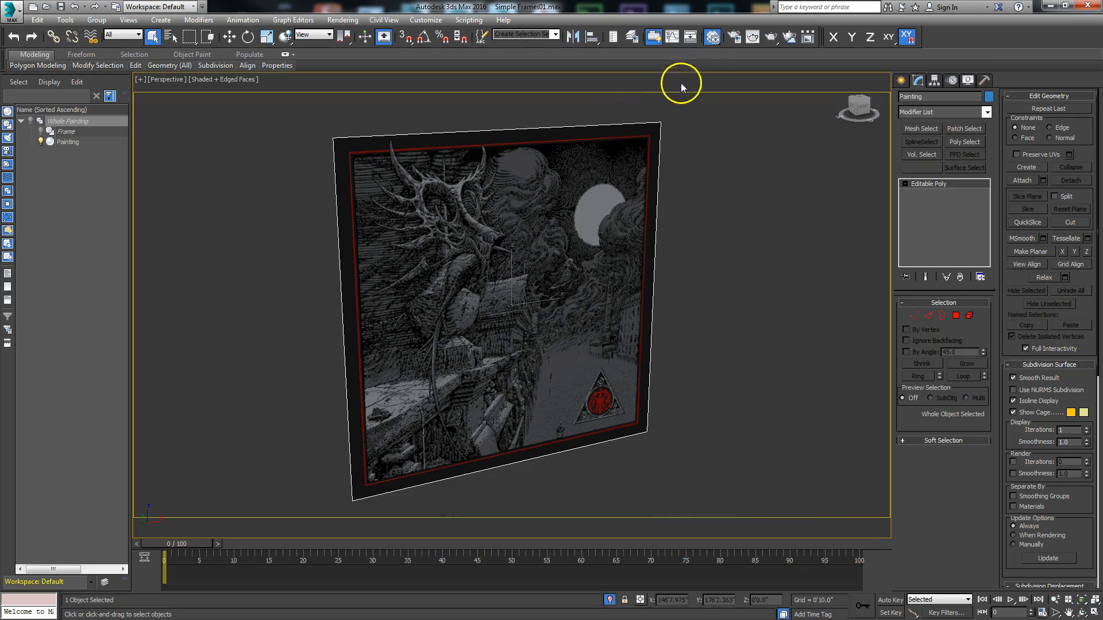
- Duplicate the Image bitmap node in the material editor and connect the copy to the Painting material's Diffuse Color Map
{"action": "key", "text": "m"}
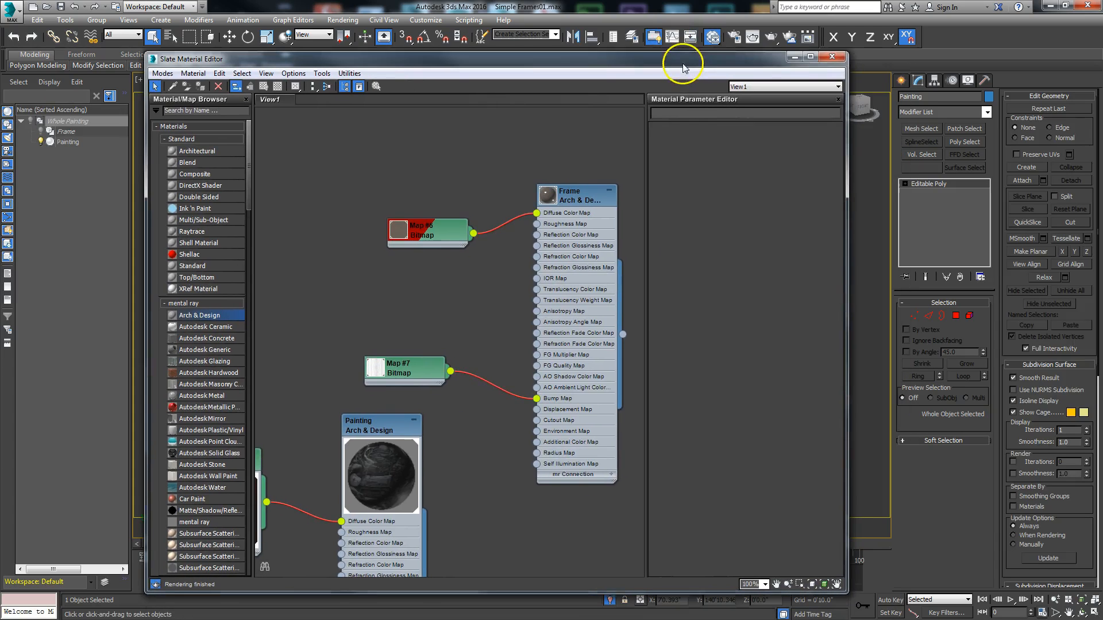
{"action": "mouse_move", "coordinate": [426, 475]}
{"action": "middle_mouse_down"}
{"action": "mouse_move", "coordinate": [605, 318]}
{"action": "mouse_move", "coordinate": [582, 313]}
{"action": "middle_mouse_up"}
{"action": "mouse_move", "coordinate": [394, 320]}
{"action": "left_mouse_down"}
{"action": "mouse_move", "coordinate": [331, 316]}
{"action": "mouse_move", "coordinate": [337, 235]}
{"action": "left_mouse_up"}
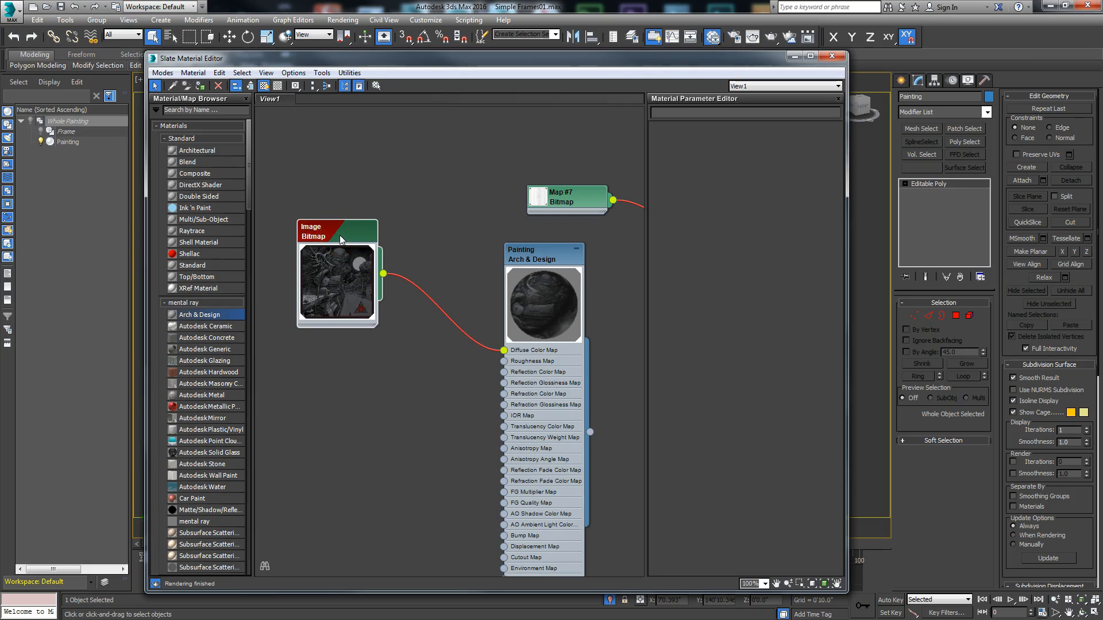
{"action": "left_click_drag", "start_coordinate": [338, 232], "coordinate": [338, 370], "text": "shift"}
{"action": "mouse_move", "coordinate": [383, 412]}
{"action": "left_mouse_down"}
{"action": "mouse_move", "coordinate": [499, 370]}
{"action": "mouse_move", "coordinate": [504, 350]}
{"action": "left_mouse_up"}
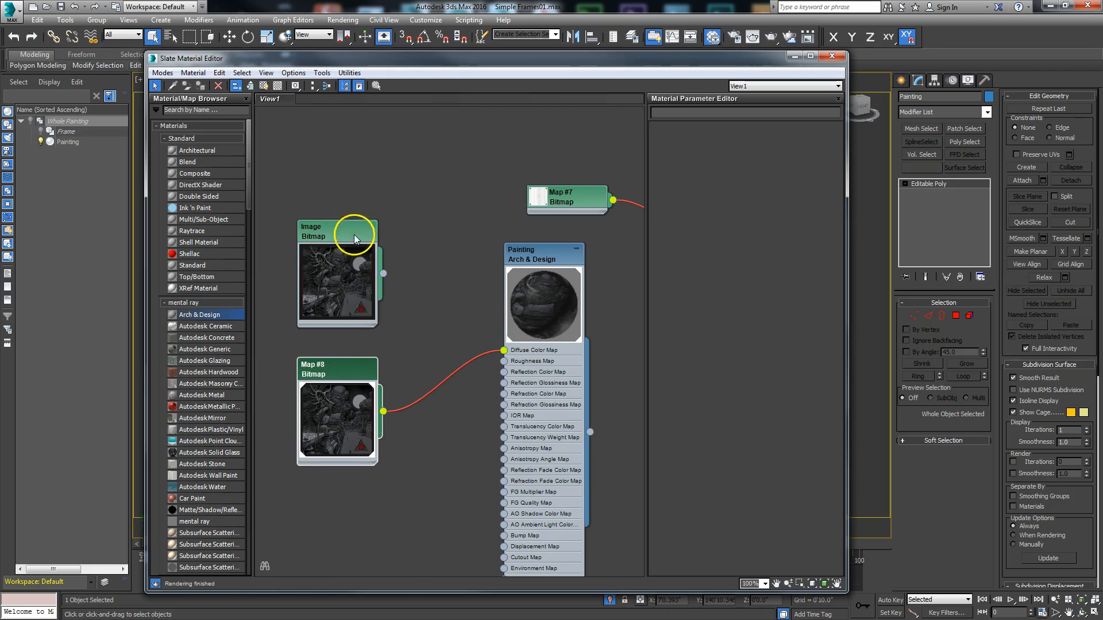
{"action": "left_click_drag", "start_coordinate": [345, 232], "coordinate": [322, 209]}
- Load Cthulhuorangemock.jpg into the duplicated bitmap node connected to the Painting material
{"action": "left_click", "coordinate": [334, 378]}
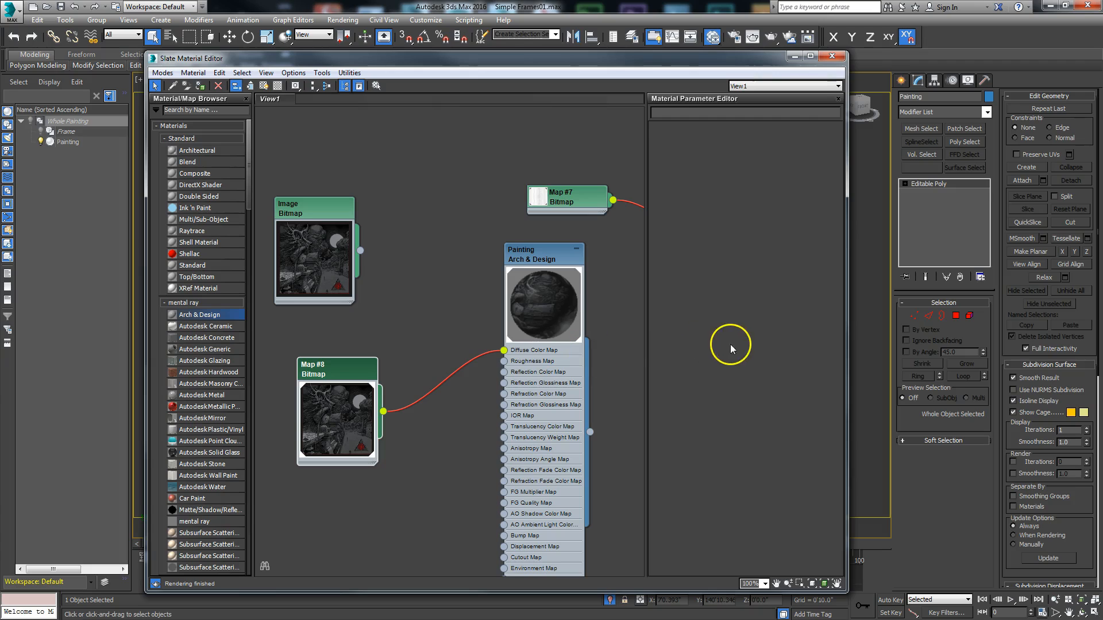
{"action": "double_click", "coordinate": [337, 376]}
{"action": "left_click", "coordinate": [753, 270]}
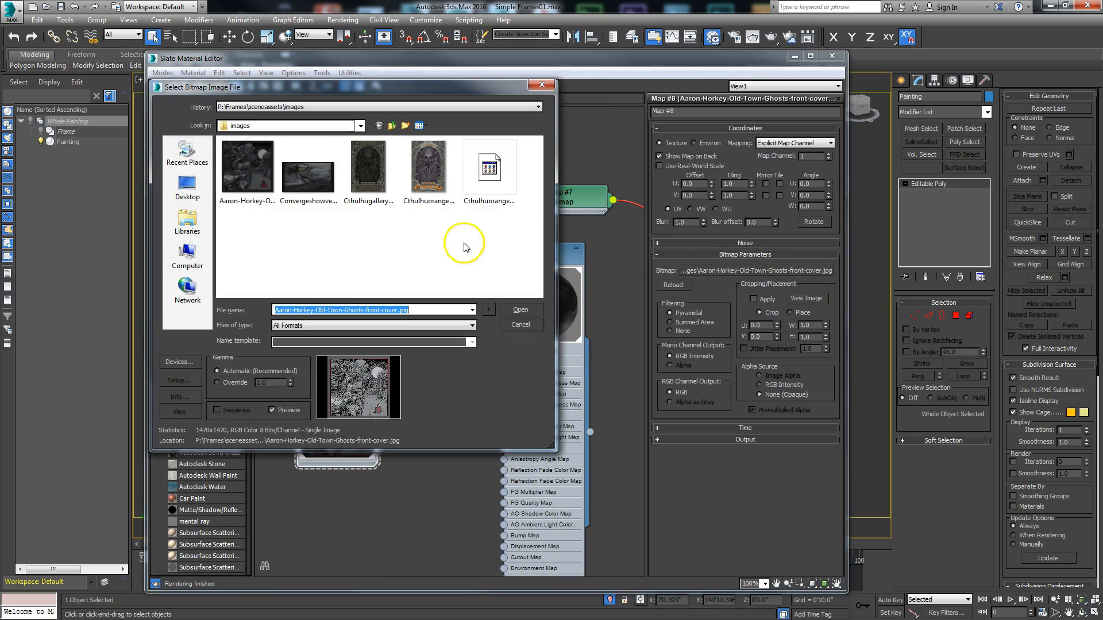
{"action": "left_click", "coordinate": [430, 178]}
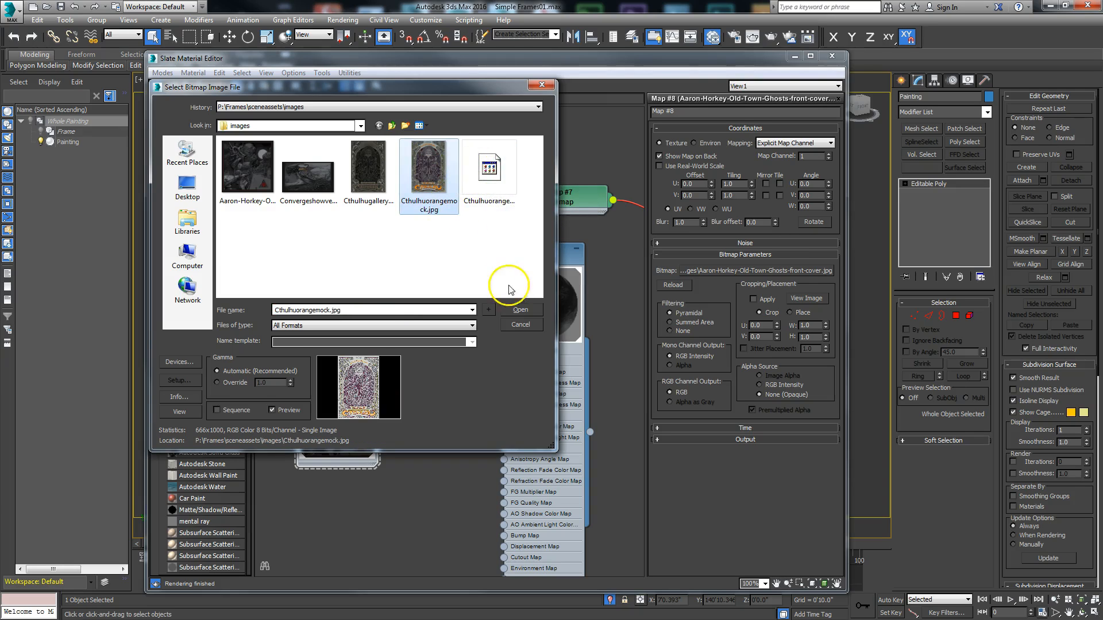
{"action": "left_click", "coordinate": [513, 310]}
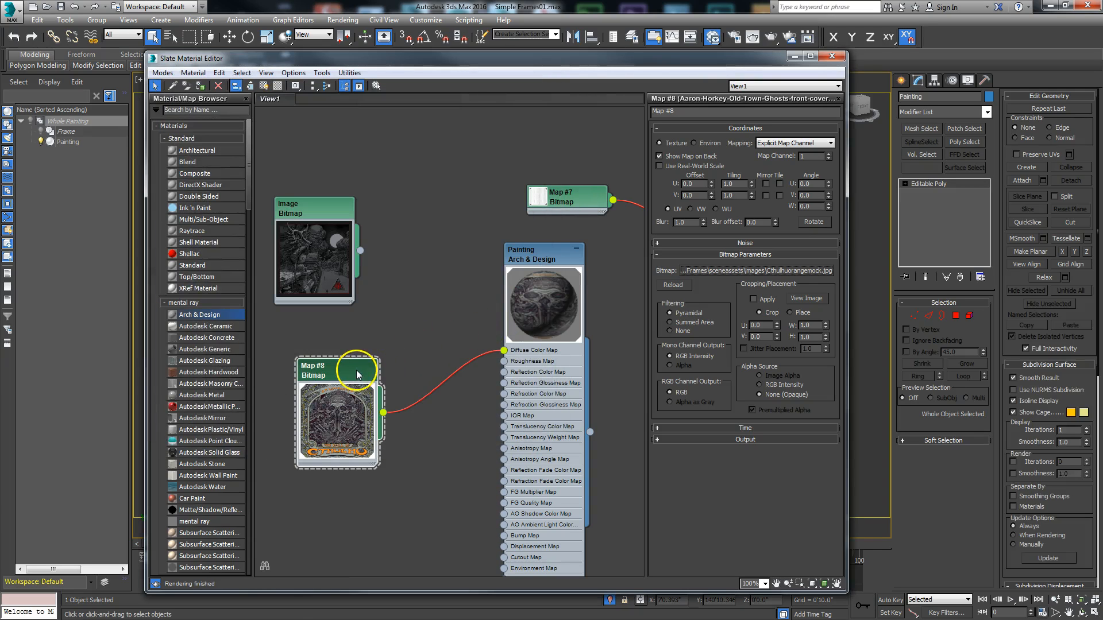
- Preview the full bitmap image and show the duplicated map on the painting in the viewport
{"action": "left_click", "coordinate": [804, 298]}
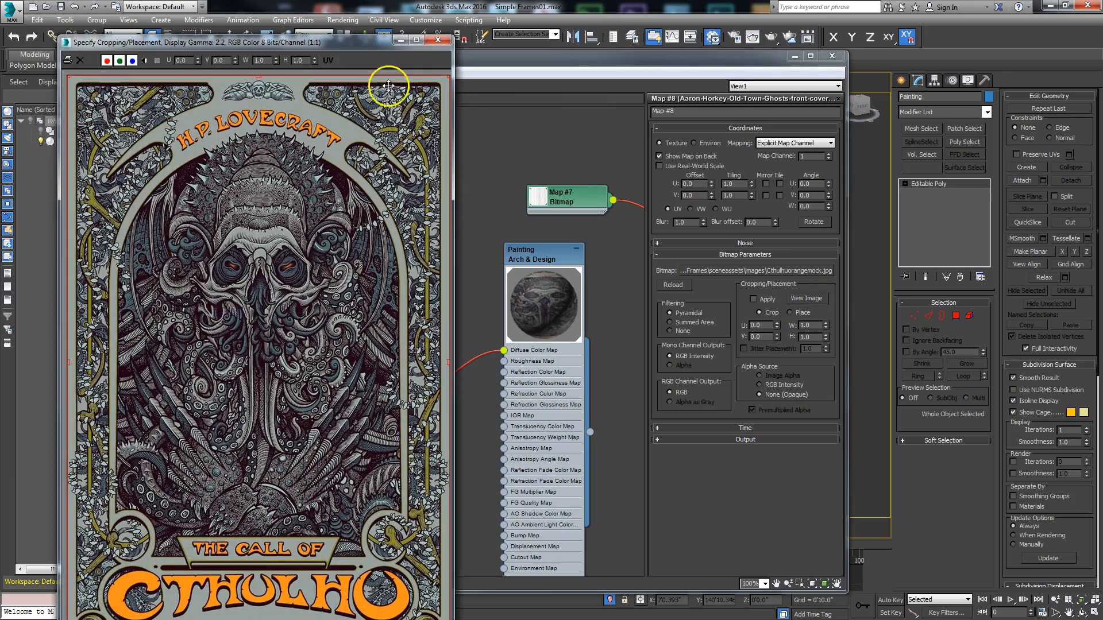
{"action": "left_click_drag", "start_coordinate": [345, 30], "coordinate": [543, 30]}
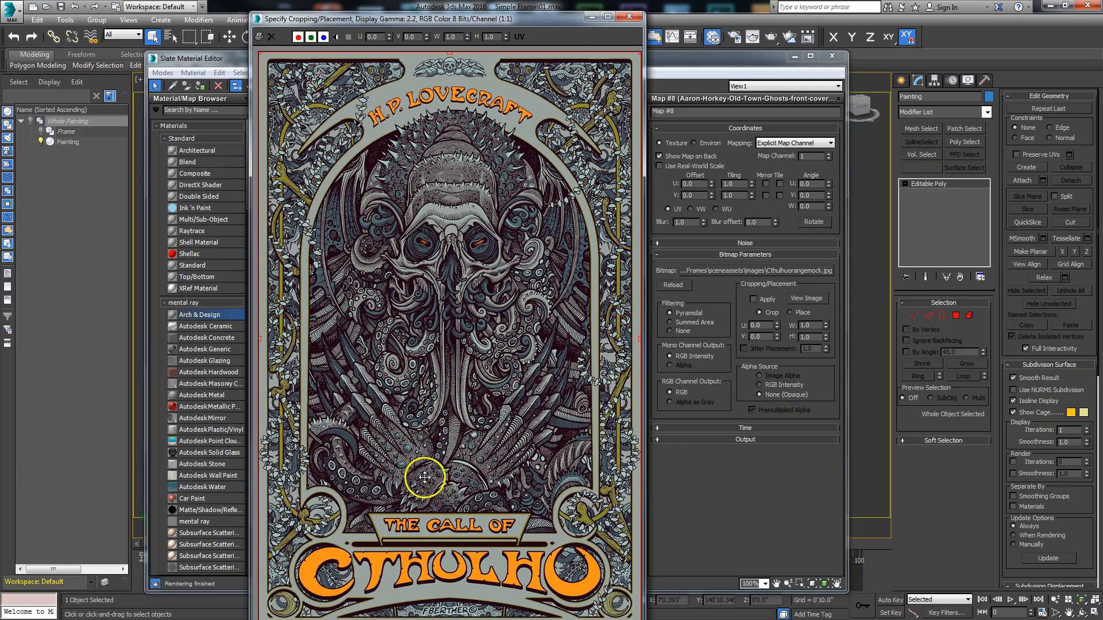
{"action": "left_click_drag", "start_coordinate": [574, 18], "coordinate": [579, 40]}
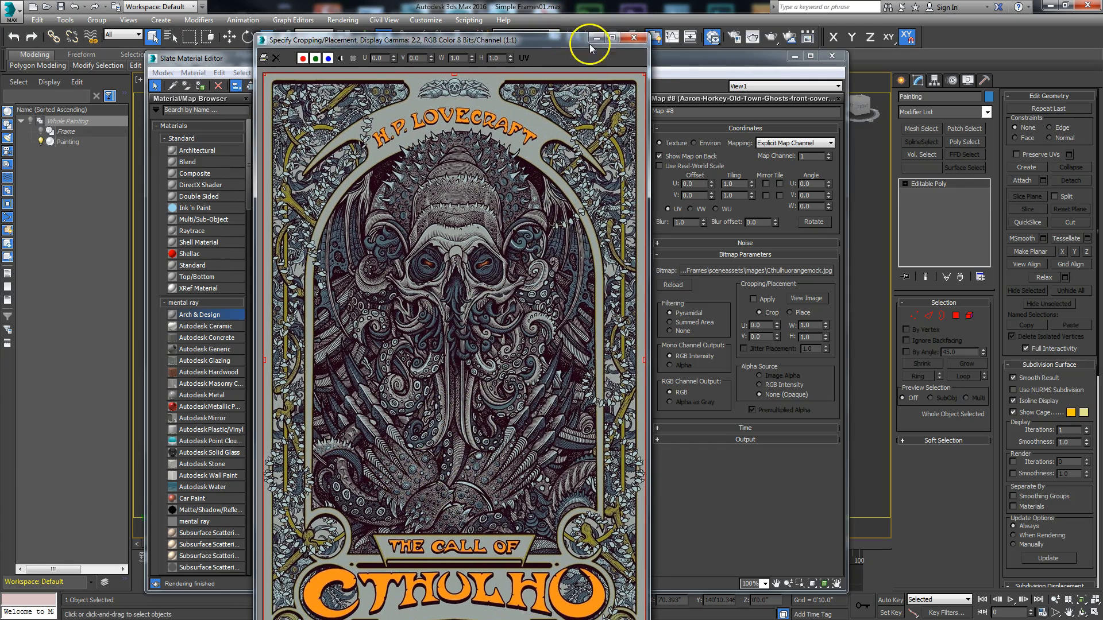
{"action": "left_click", "coordinate": [634, 39]}
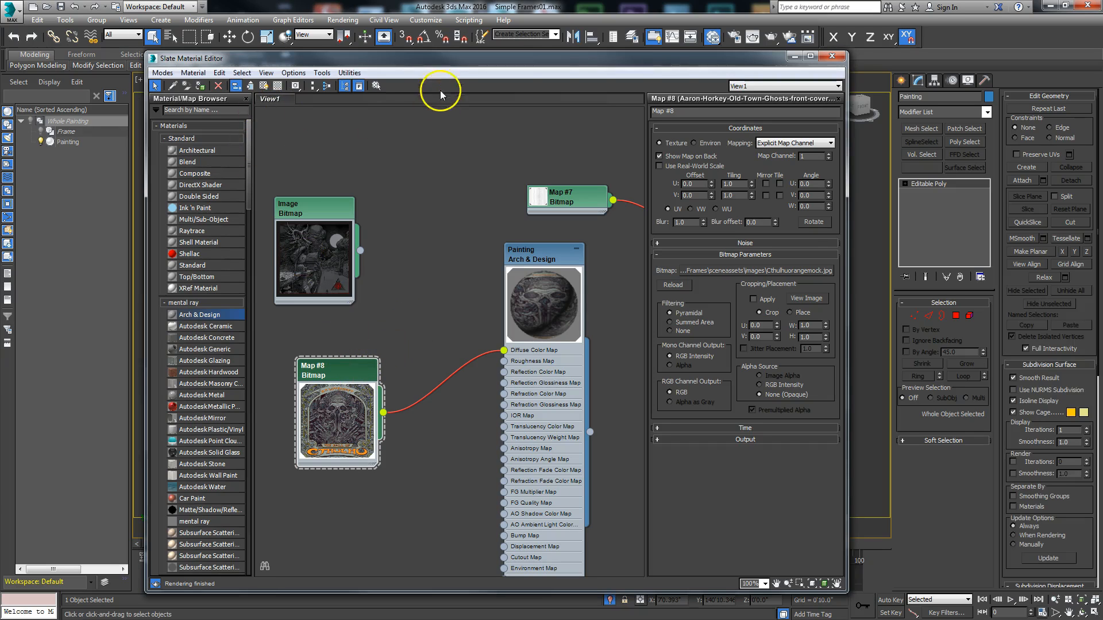
{"action": "left_click", "coordinate": [264, 85]}
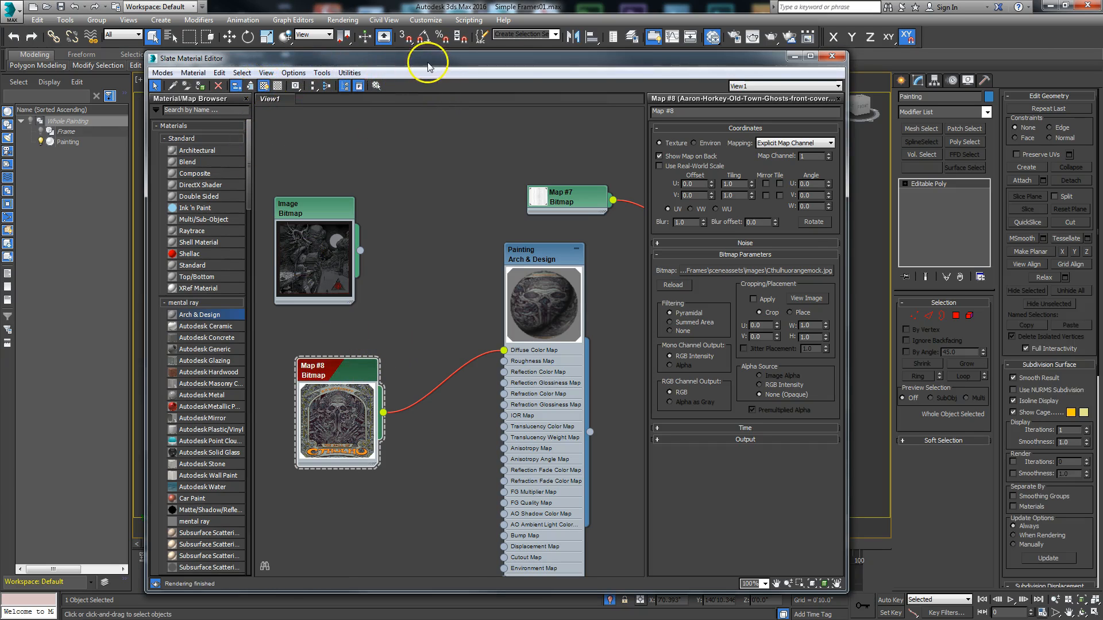
{"action": "left_click_drag", "start_coordinate": [428, 63], "coordinate": [0, 72]}
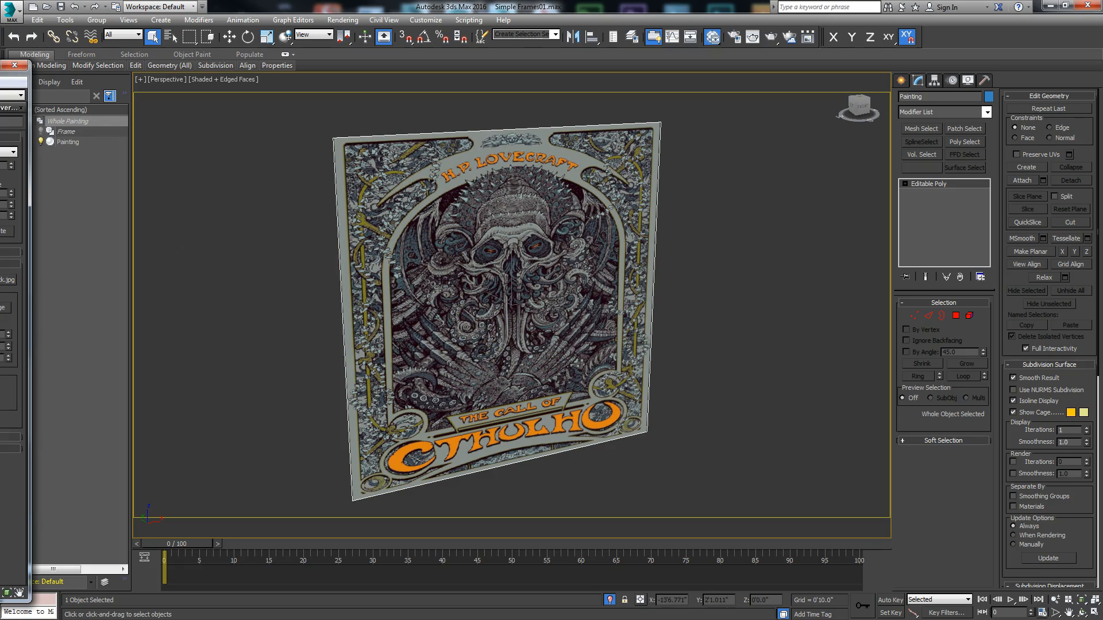
- Compare the source image's proportions with the painting, and add a UVW Map modifier with the end result shown in the stack
{"action": "left_click", "coordinate": [3, 307]}
{"action": "left_click_drag", "start_coordinate": [396, 40], "coordinate": [828, 14]}
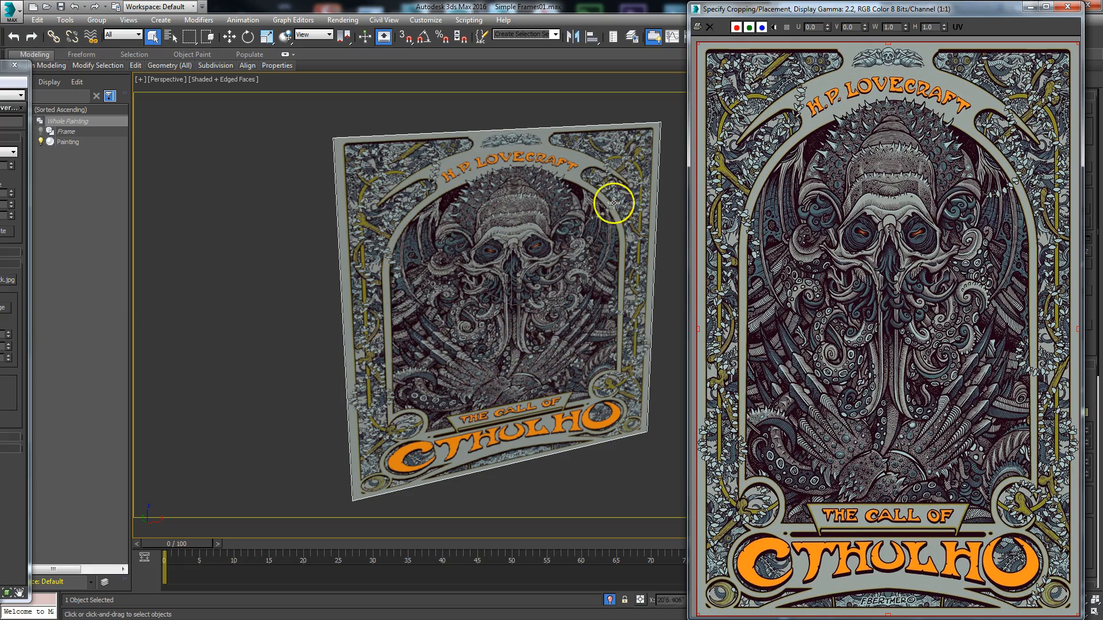
{"action": "left_click_drag", "start_coordinate": [817, 14], "coordinate": [667, 16]}
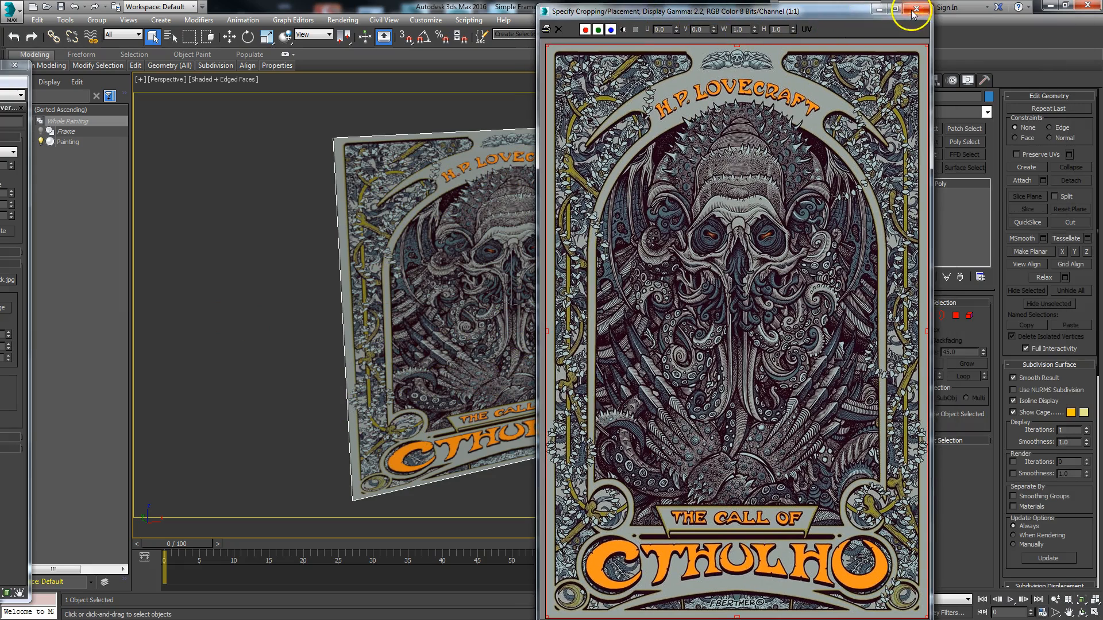
{"action": "left_click", "coordinate": [914, 9]}
{"action": "left_click", "coordinate": [988, 112]}
{"action": "left_click_drag", "start_coordinate": [992, 147], "coordinate": [978, 408]}
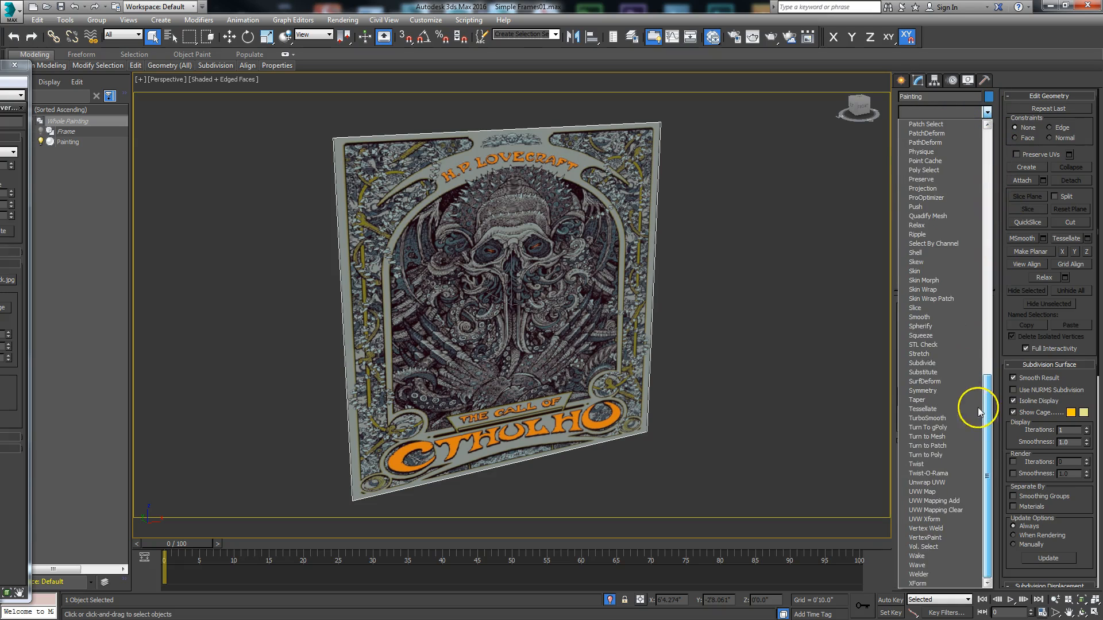
{"action": "left_click", "coordinate": [930, 492]}
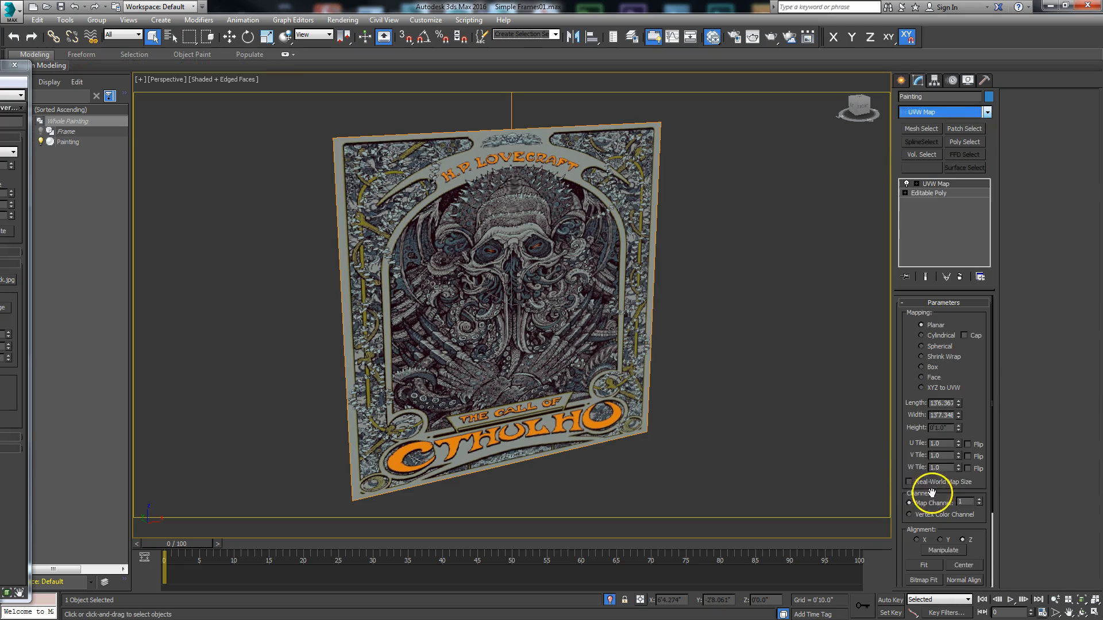
{"action": "left_click", "coordinate": [927, 194]}
{"action": "left_click", "coordinate": [925, 277]}
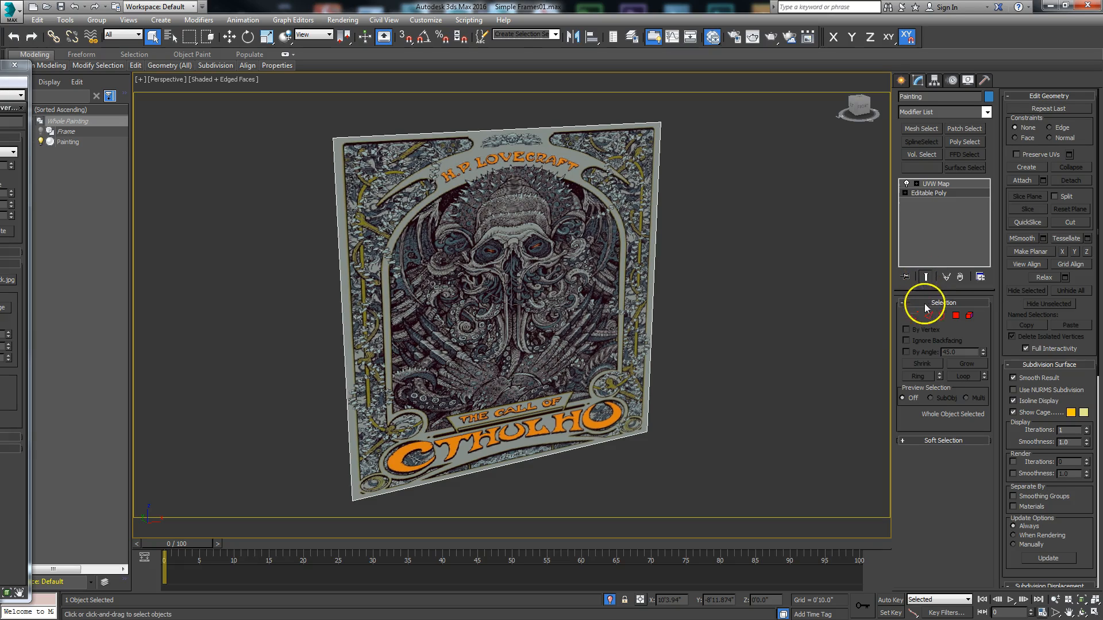
{"action": "left_click", "coordinate": [953, 184]}
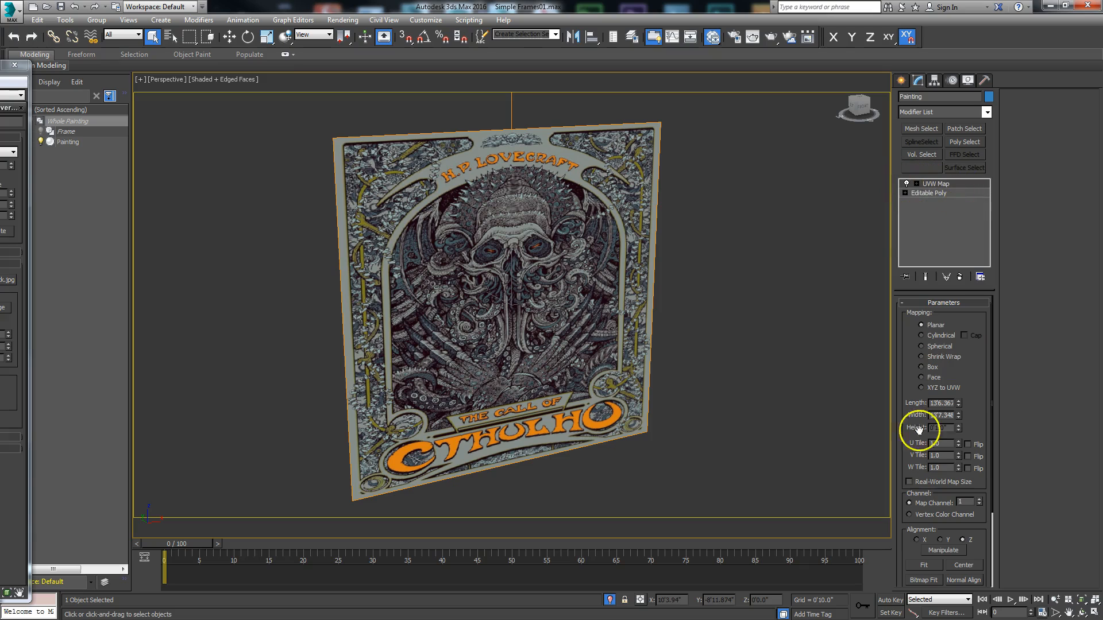
- Bitmap-fit the UVW Map to the proportions of Cthulhuorangemock.jpg
{"action": "scroll", "coordinate": [985, 347], "scroll_direction": "down", "scroll_amount": 3}
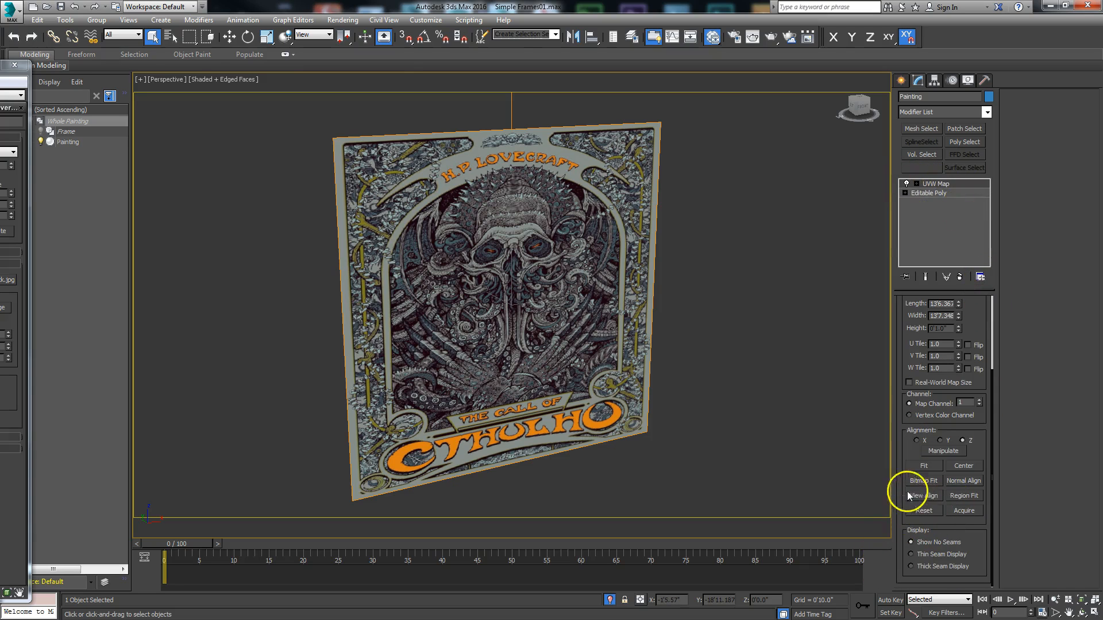
{"action": "left_click", "coordinate": [920, 484]}
{"action": "left_click", "coordinate": [281, 90]}
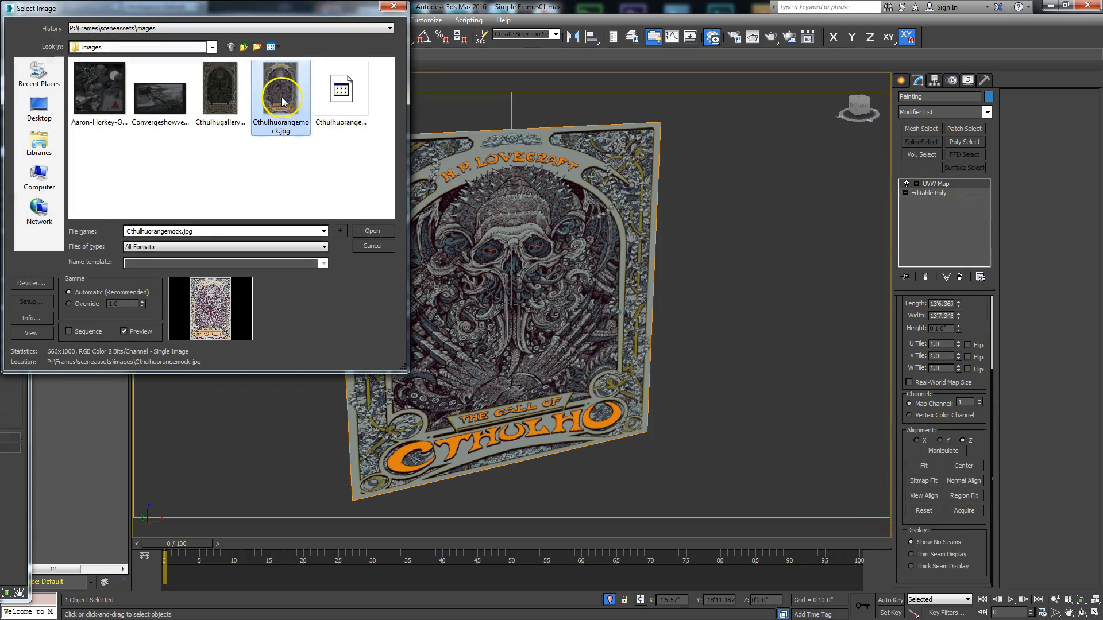
{"action": "left_click", "coordinate": [372, 231]}
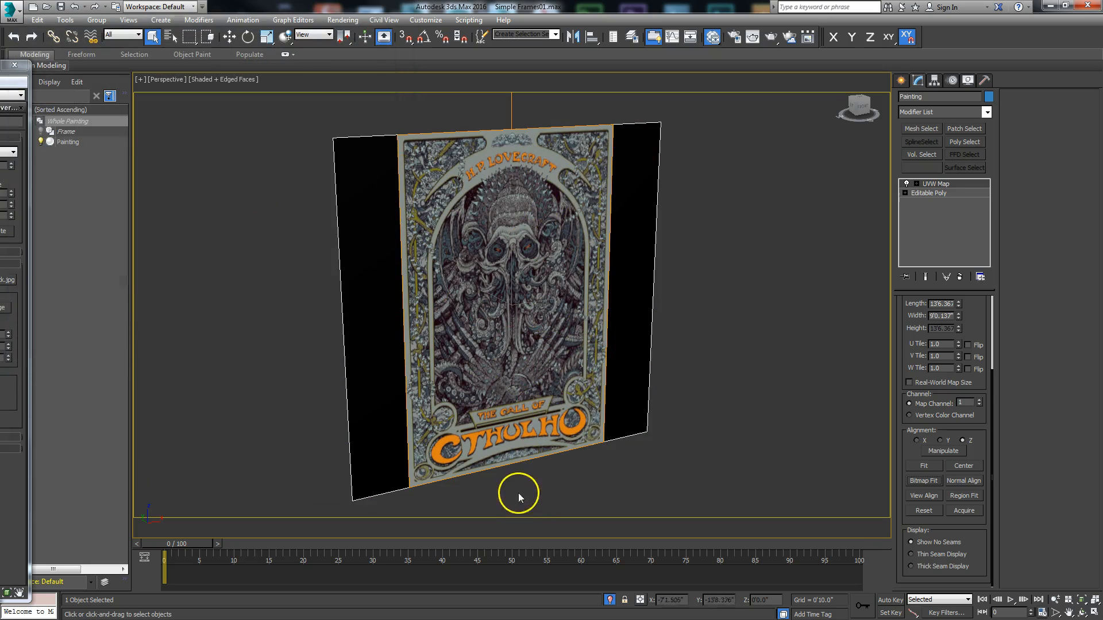
- Move the painting's right-hand Editable Poly vertices along X in the Front view to align them with the image's right edge
{"action": "left_click", "coordinate": [935, 194]}
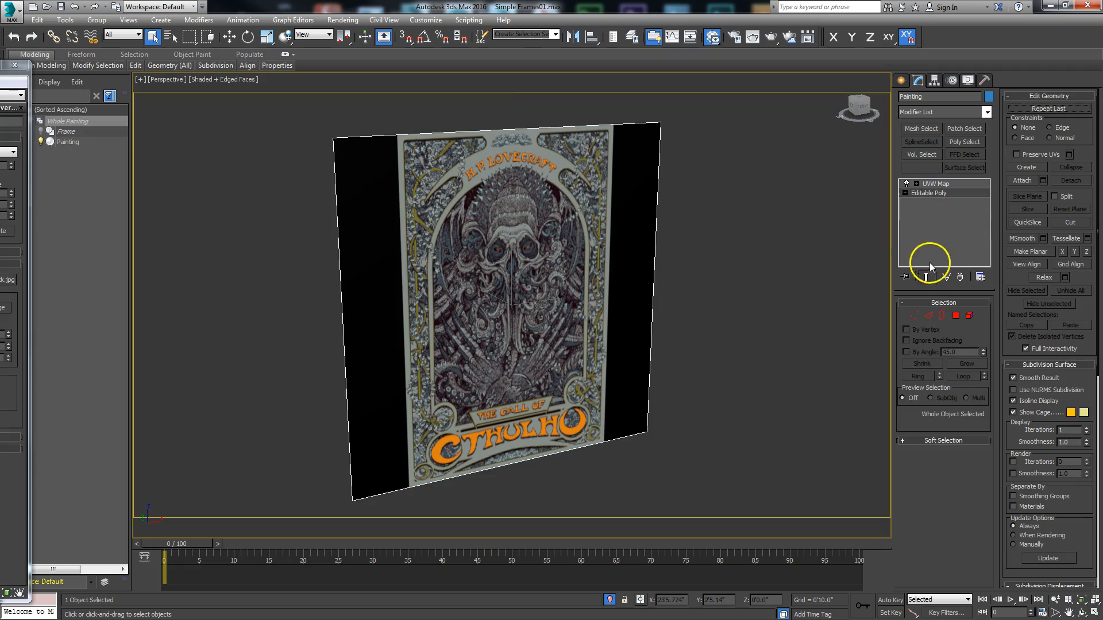
{"action": "left_click", "coordinate": [914, 315]}
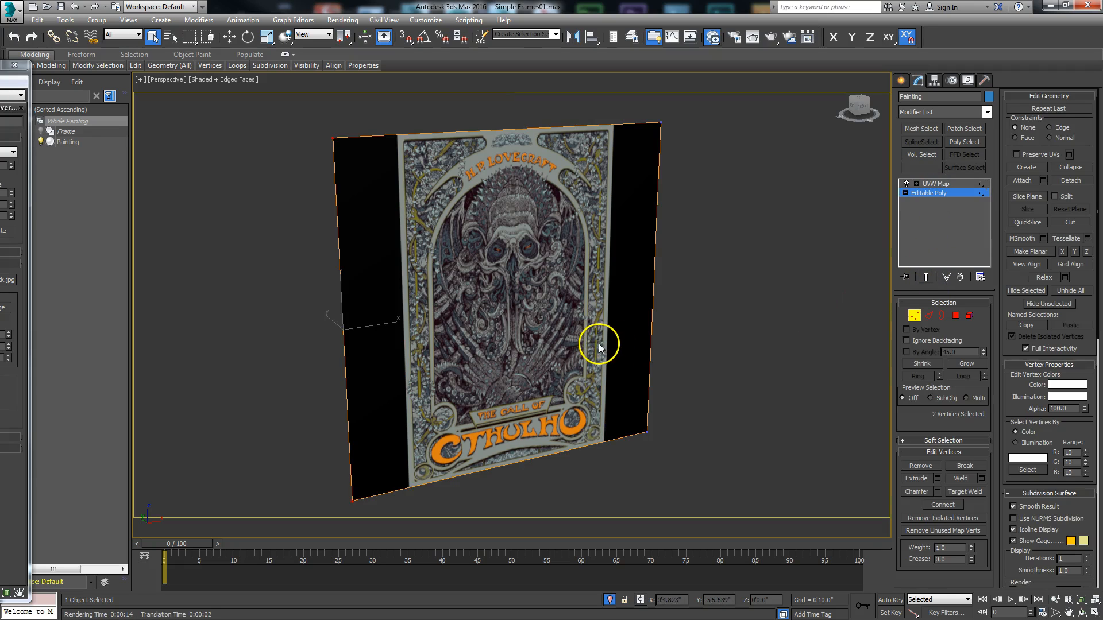
{"action": "key", "text": "f"}
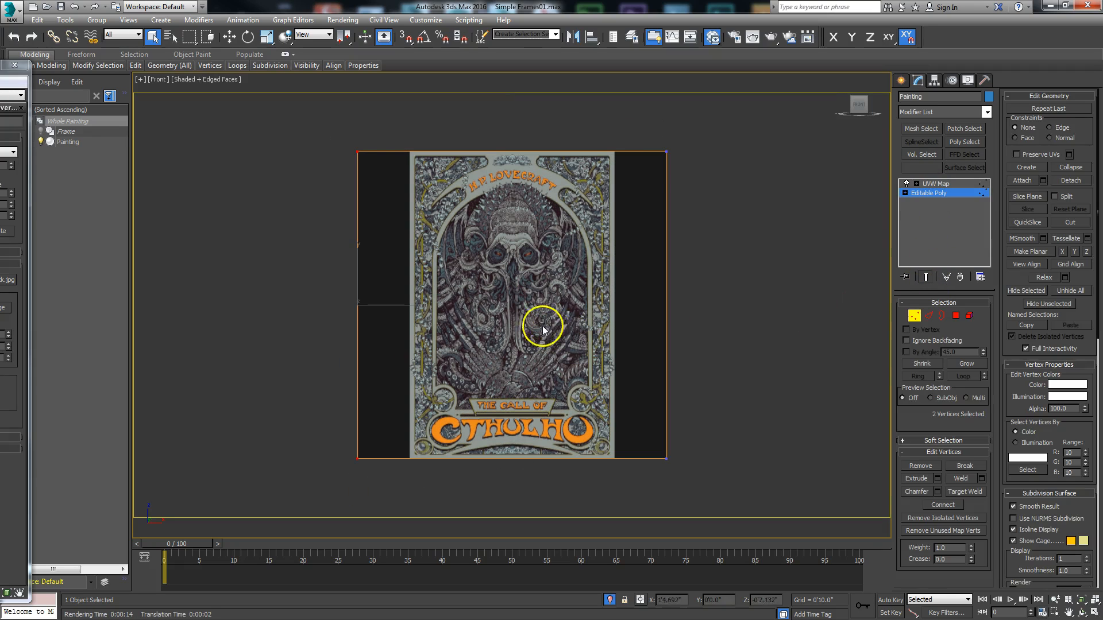
{"action": "right_click", "coordinate": [687, 323]}
{"action": "left_click", "coordinate": [695, 332]}
{"action": "left_click_drag", "start_coordinate": [695, 305], "coordinate": [645, 295]}
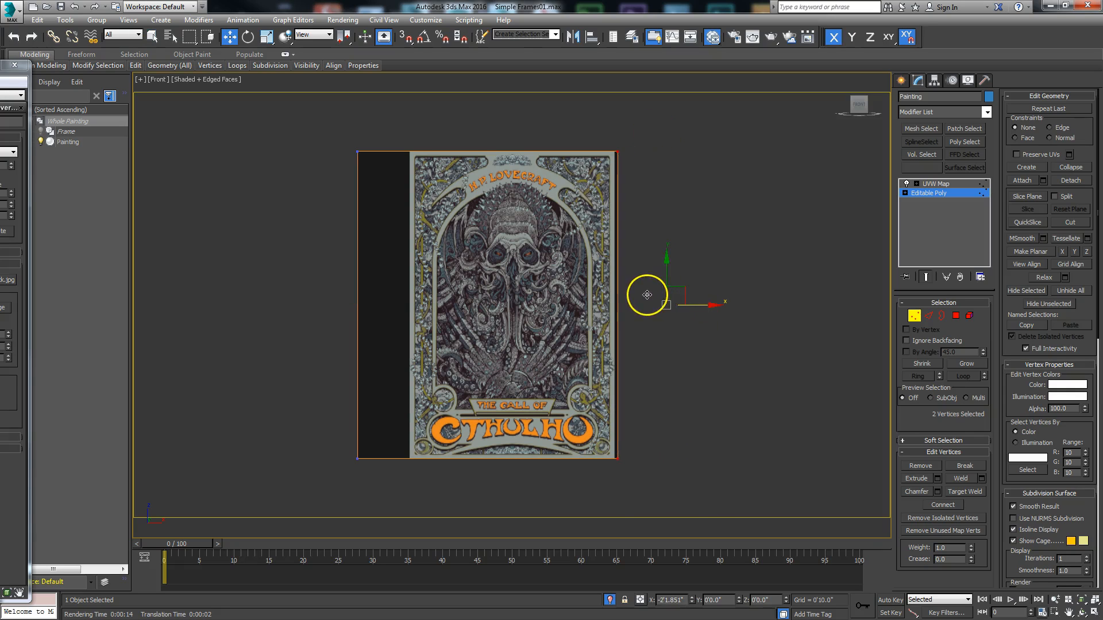
{"action": "scroll", "coordinate": [692, 374], "scroll_direction": "up", "scroll_amount": 4}
{"action": "left_click_drag", "start_coordinate": [692, 366], "coordinate": [684, 365]}
- Move the painting's left-hand vertices along X to align them with the image's left edge
{"action": "scroll", "coordinate": [359, 369], "scroll_direction": "down", "scroll_amount": 5}
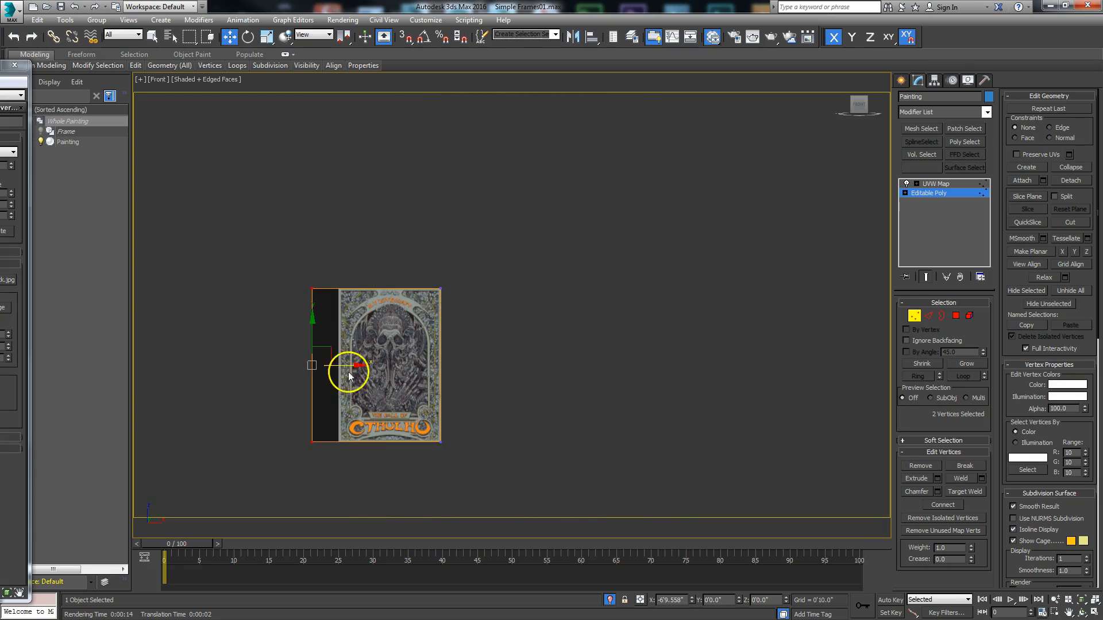
{"action": "scroll", "coordinate": [345, 369], "scroll_direction": "up", "scroll_amount": 5}
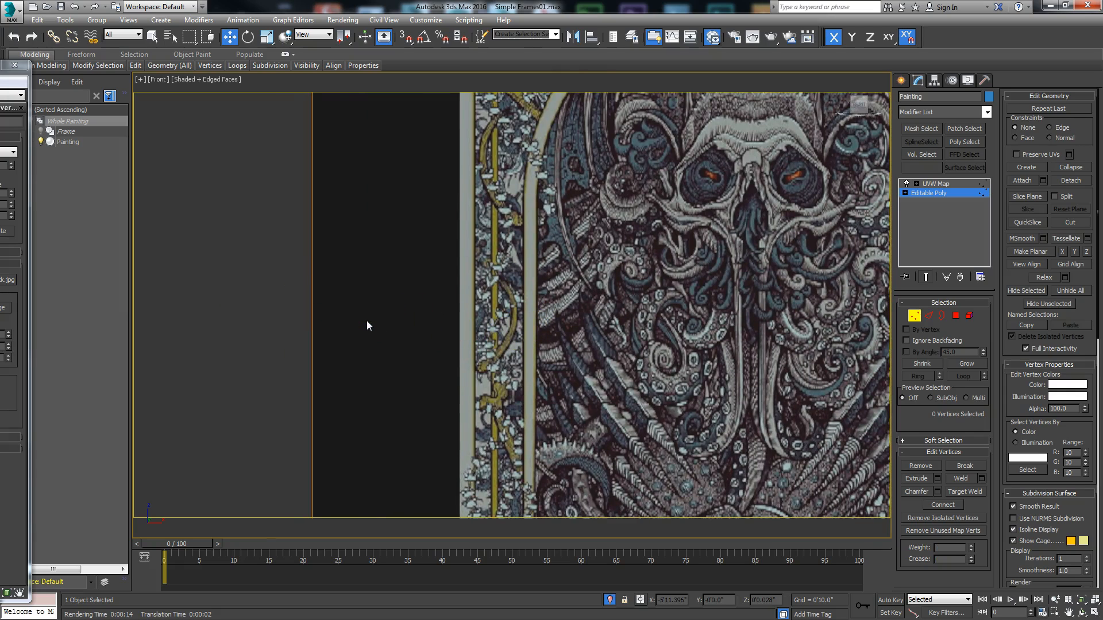
{"action": "left_click_drag", "start_coordinate": [348, 322], "coordinate": [498, 326]}
{"action": "scroll", "coordinate": [506, 327], "scroll_direction": "down", "scroll_amount": 10}
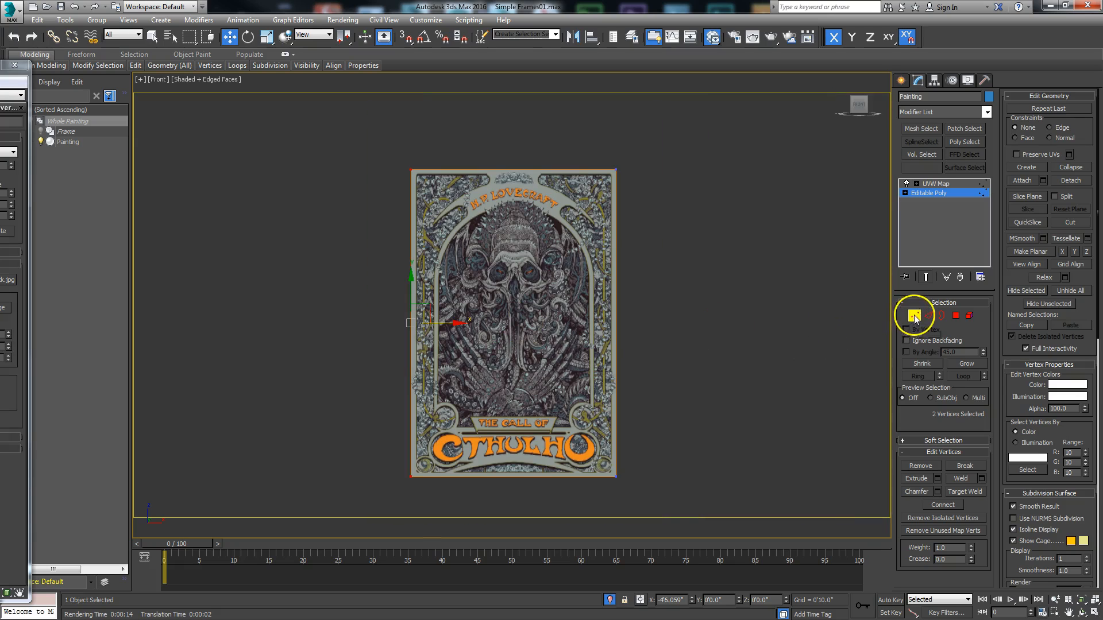
- Leave the painting's vertex editing and end isolation to bring the frame back into view
{"action": "left_click", "coordinate": [914, 316]}
{"action": "right_click", "coordinate": [702, 262]}
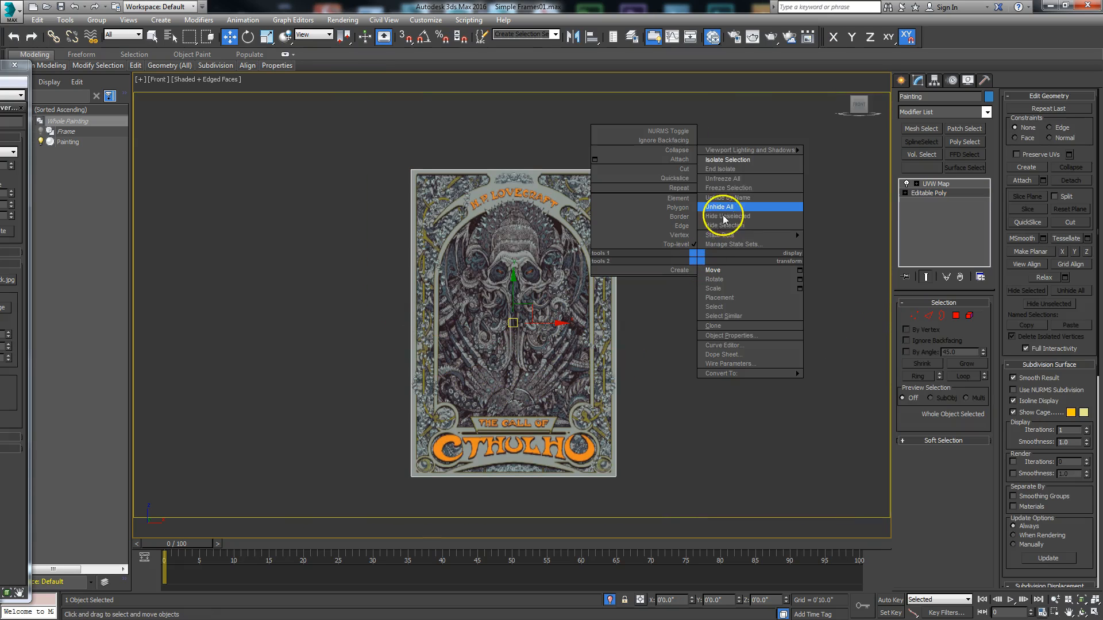
{"action": "left_click", "coordinate": [722, 169]}
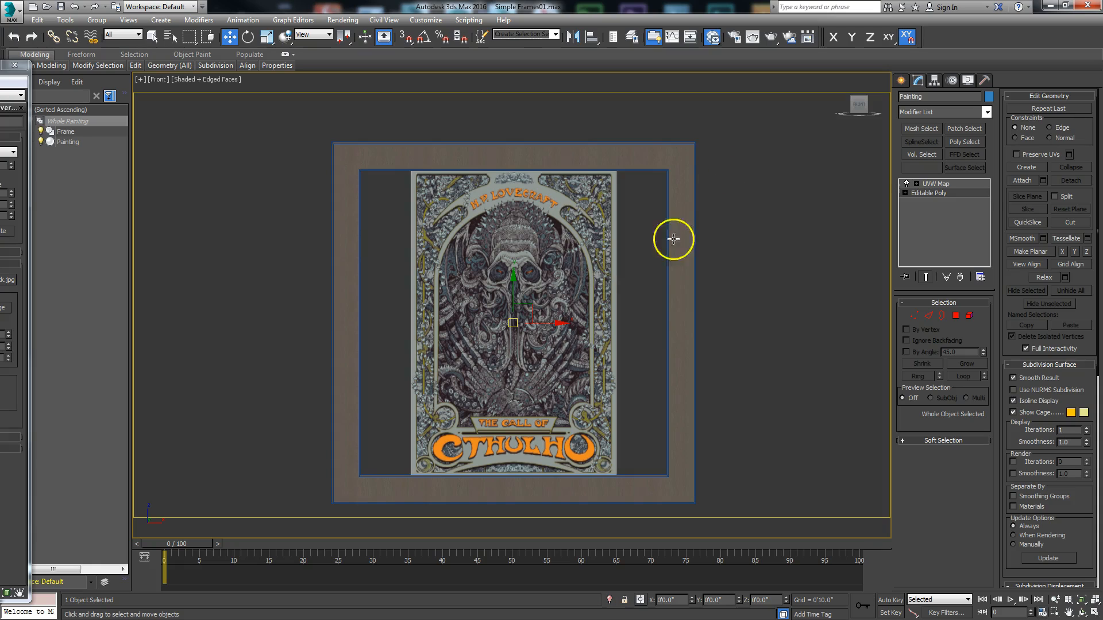
- Move the right-hand vertices of the frame's Editable Spline along X so the inner spline meets the painting's right edge
{"action": "left_click", "coordinate": [682, 286]}
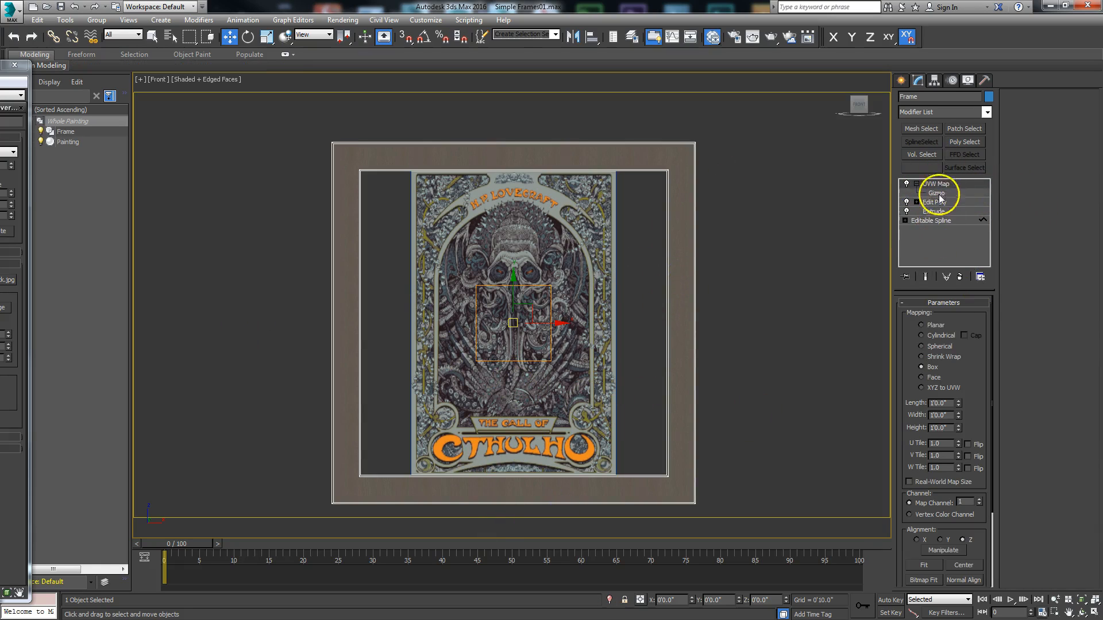
{"action": "left_click", "coordinate": [938, 222]}
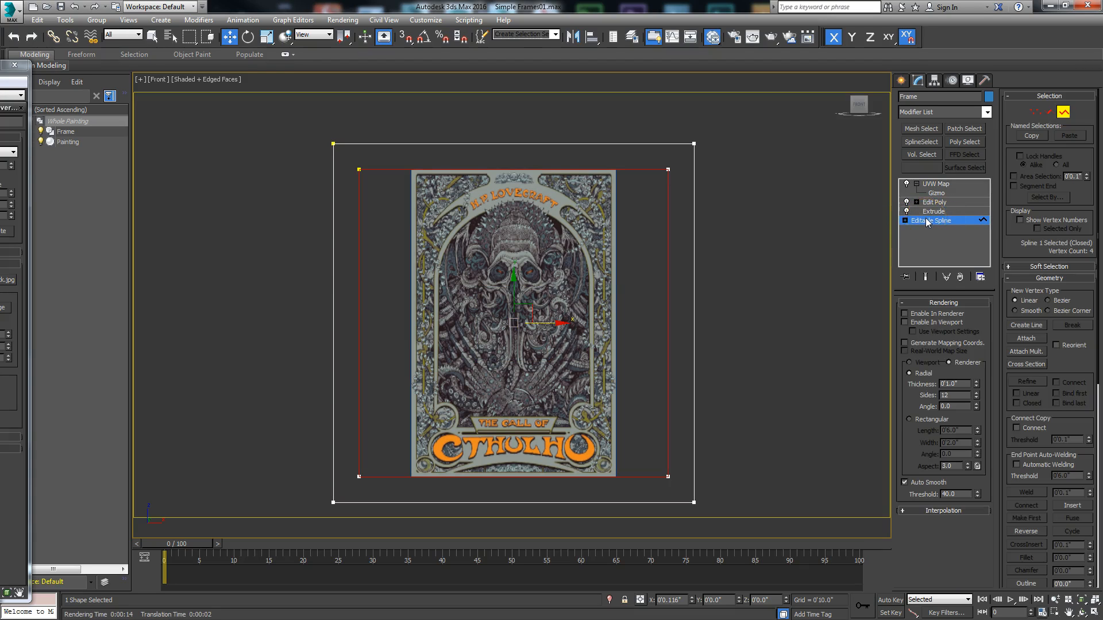
{"action": "left_click", "coordinate": [1035, 112]}
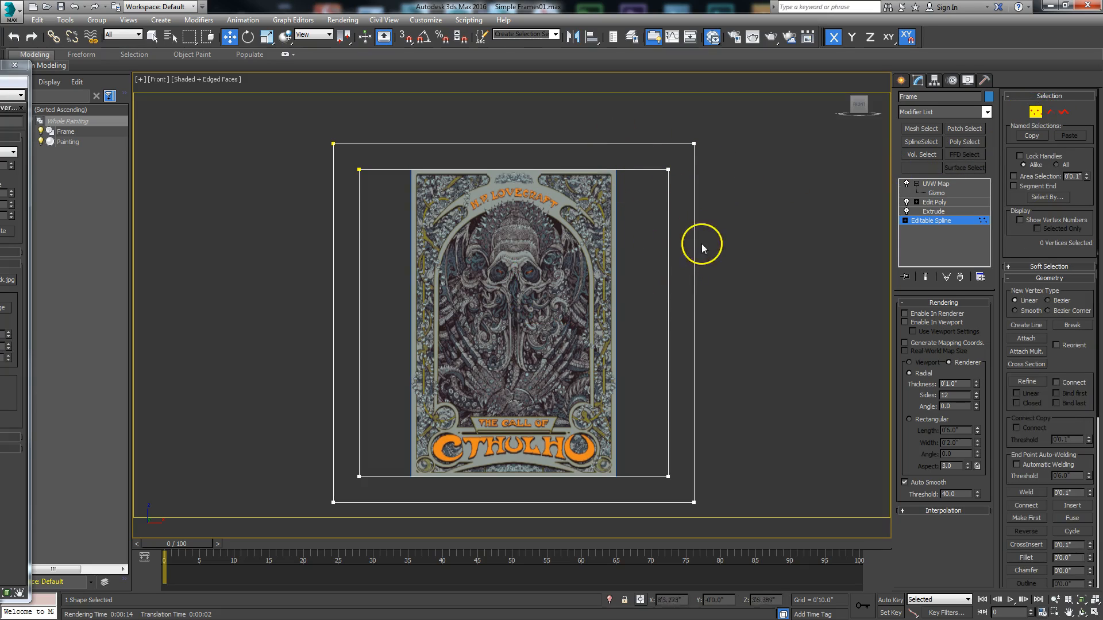
{"action": "left_click_drag", "start_coordinate": [752, 468], "coordinate": [753, 518]}
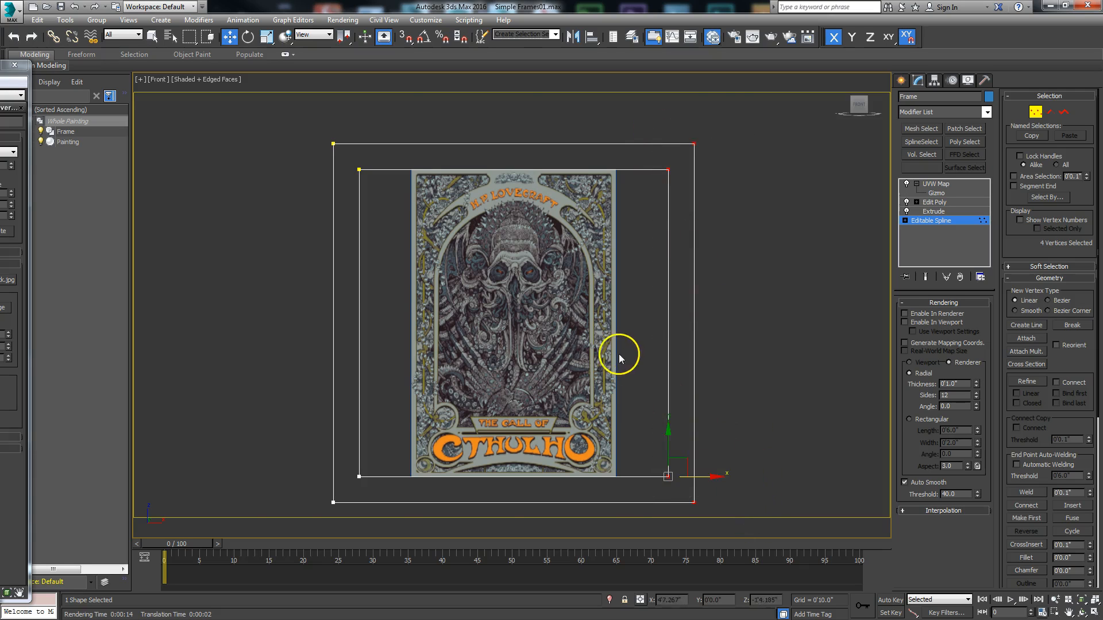
{"action": "scroll", "coordinate": [619, 354], "scroll_direction": "up", "scroll_amount": 4}
{"action": "scroll", "coordinate": [778, 251], "scroll_direction": "up", "scroll_amount": 3}
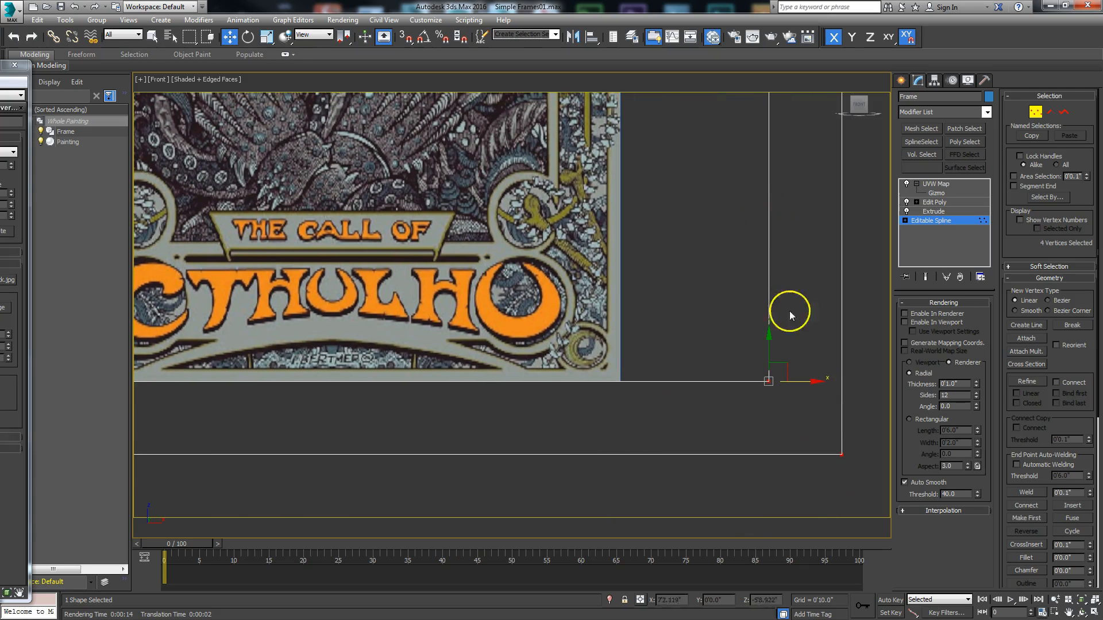
{"action": "left_click_drag", "start_coordinate": [812, 383], "coordinate": [660, 377]}
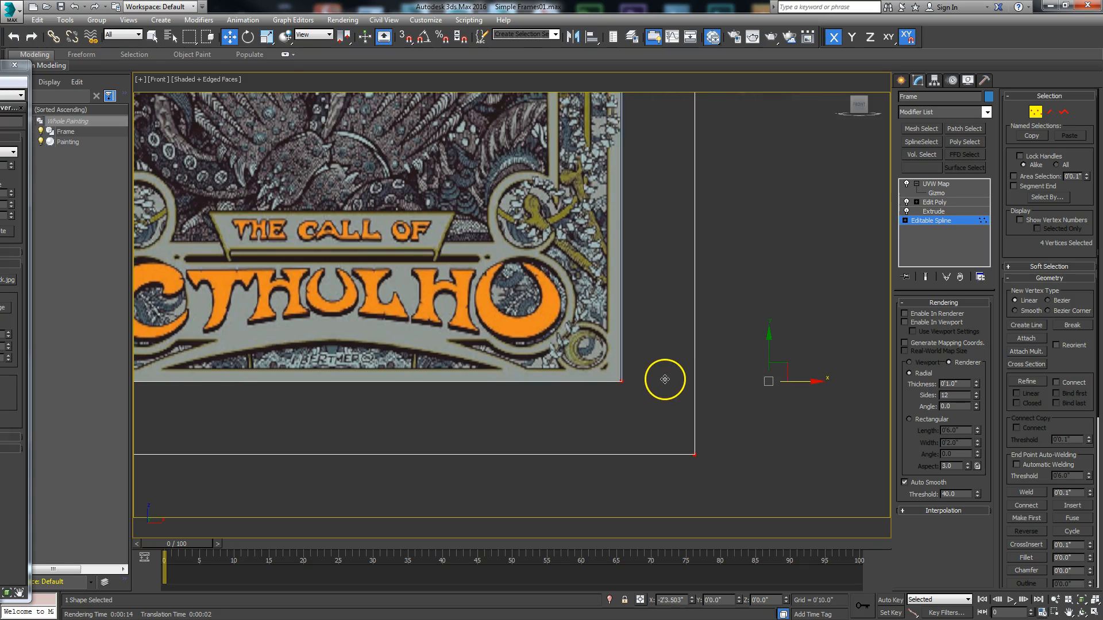
- Move the frame's left-hand spline vertices along X to meet the painting's left edge, and return to the UVW Map level
{"action": "scroll", "coordinate": [645, 367], "scroll_direction": "down", "scroll_amount": 3}
{"action": "scroll", "coordinate": [592, 368], "scroll_direction": "down", "scroll_amount": 4}
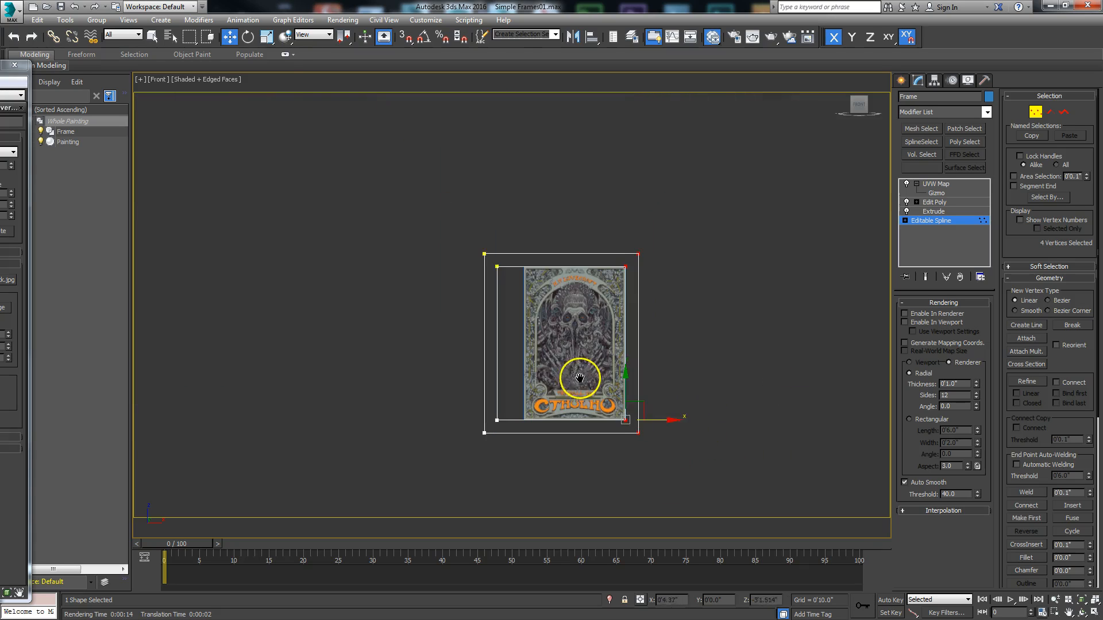
{"action": "scroll", "coordinate": [525, 394], "scroll_direction": "up", "scroll_amount": 7}
{"action": "scroll", "coordinate": [539, 394], "scroll_direction": "down", "scroll_amount": 4}
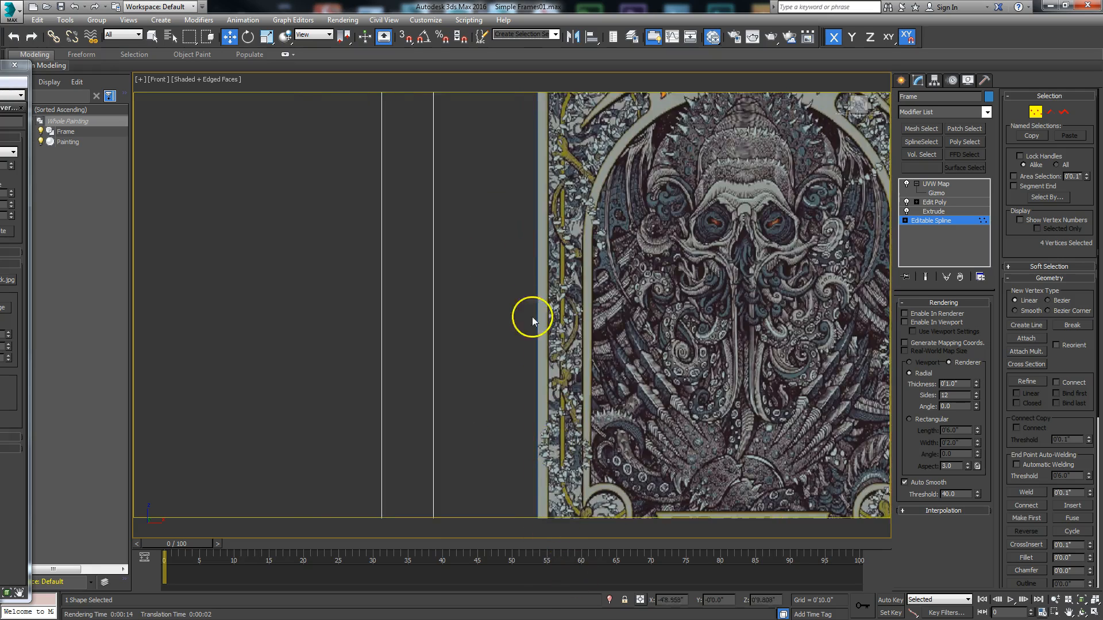
{"action": "scroll", "coordinate": [531, 509], "scroll_direction": "up", "scroll_amount": 5}
{"action": "left_click_drag", "start_coordinate": [442, 276], "coordinate": [593, 278]}
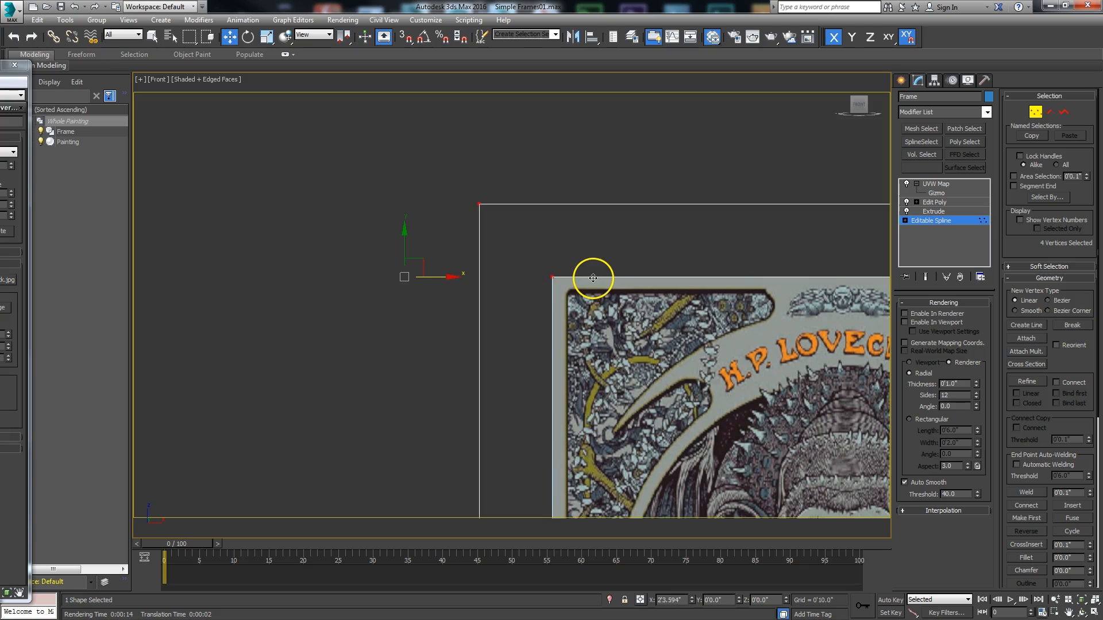
{"action": "left_click", "coordinate": [937, 184]}
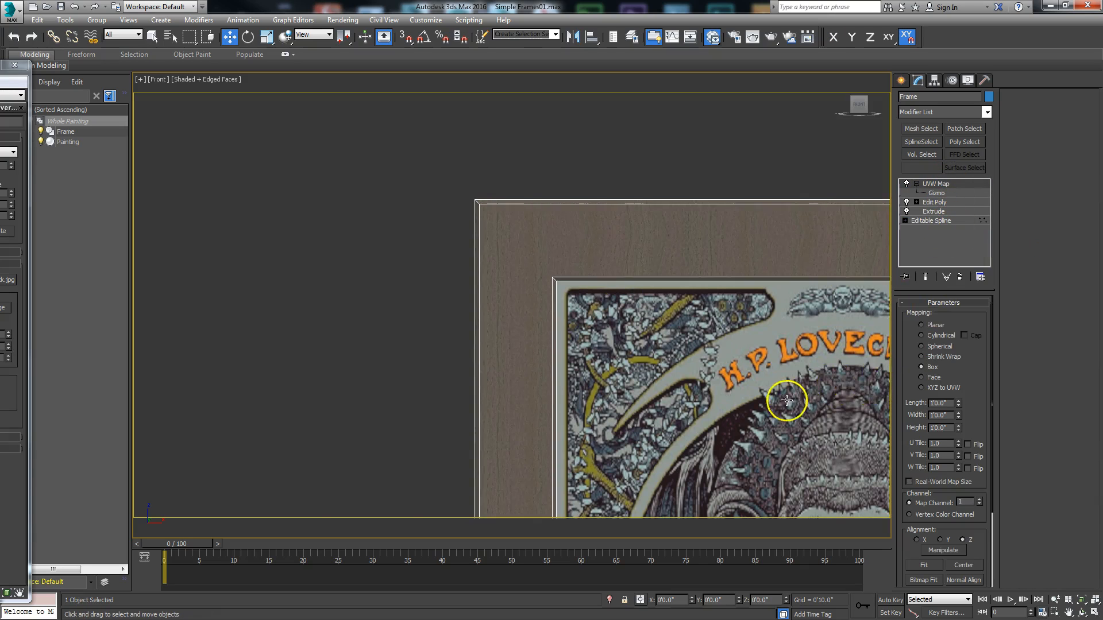
{"action": "scroll", "coordinate": [786, 401], "scroll_direction": "down", "scroll_amount": 4}
{"action": "middle_click_drag", "start_coordinate": [787, 401], "coordinate": [578, 273]}
{"action": "mouse_move", "coordinate": [616, 353]}
{"action": "middle_mouse_down"}
{"action": "mouse_move", "coordinate": [535, 201]}
{"action": "mouse_move", "coordinate": [511, 302]}
{"action": "middle_mouse_up"}
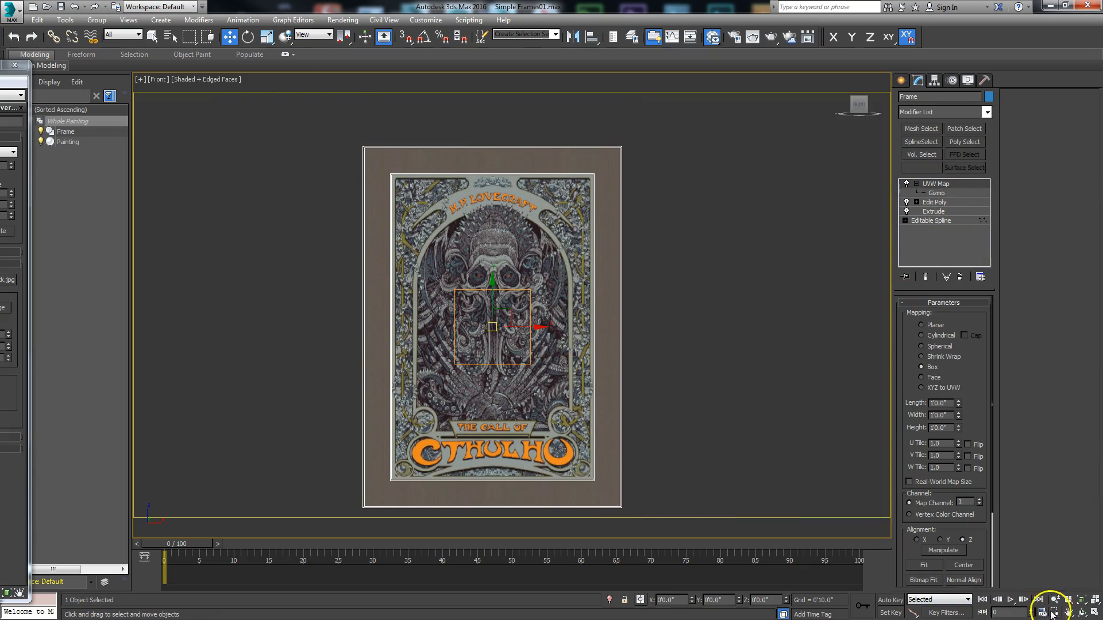
{"action": "left_click", "coordinate": [1082, 613]}
{"action": "mouse_move", "coordinate": [492, 369]}
{"action": "left_mouse_down"}
{"action": "mouse_move", "coordinate": [542, 377]}
{"action": "mouse_move", "coordinate": [522, 409]}
{"action": "mouse_move", "coordinate": [418, 419]}
{"action": "mouse_move", "coordinate": [440, 347]}
{"action": "mouse_move", "coordinate": [509, 385]}
{"action": "mouse_move", "coordinate": [500, 361]}
{"action": "mouse_move", "coordinate": [522, 357]}
{"action": "mouse_move", "coordinate": [485, 389]}
{"action": "mouse_move", "coordinate": [500, 389]}
{"action": "mouse_move", "coordinate": [455, 391]}
{"action": "mouse_move", "coordinate": [509, 362]}
{"action": "mouse_move", "coordinate": [509, 377]}
{"action": "mouse_move", "coordinate": [497, 382]}
{"action": "mouse_move", "coordinate": [490, 352]}
{"action": "mouse_move", "coordinate": [438, 362]}
{"action": "mouse_move", "coordinate": [470, 329]}
{"action": "left_mouse_up"}
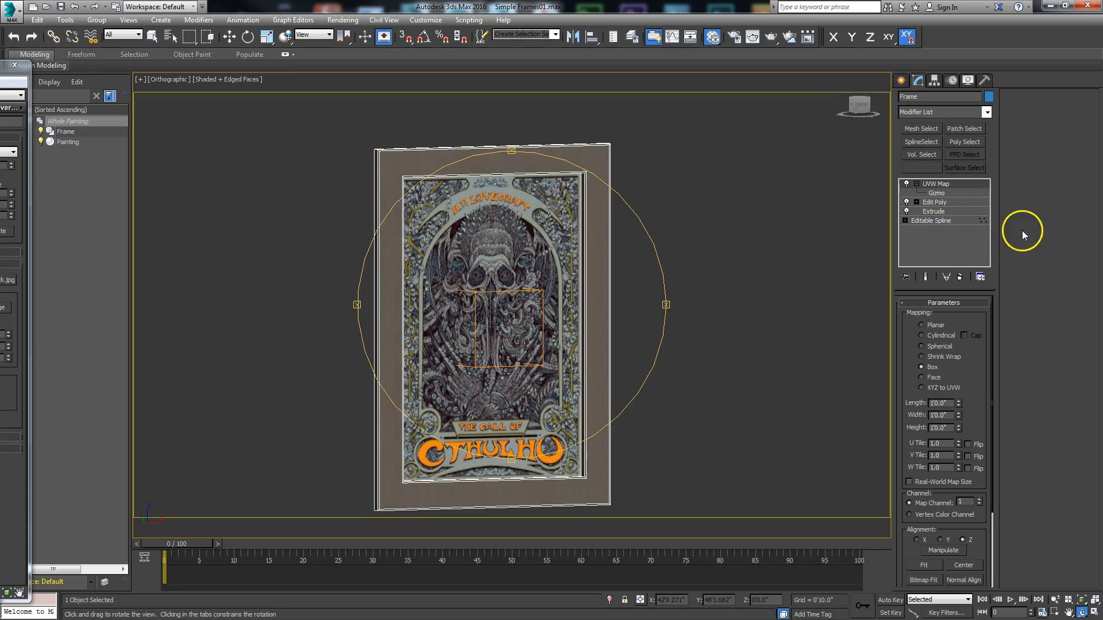
- Outline the frame's outer spline inward in the Front view, working at the Editable Spline's spline level
{"action": "left_click", "coordinate": [930, 221]}
{"action": "key", "text": "w"}
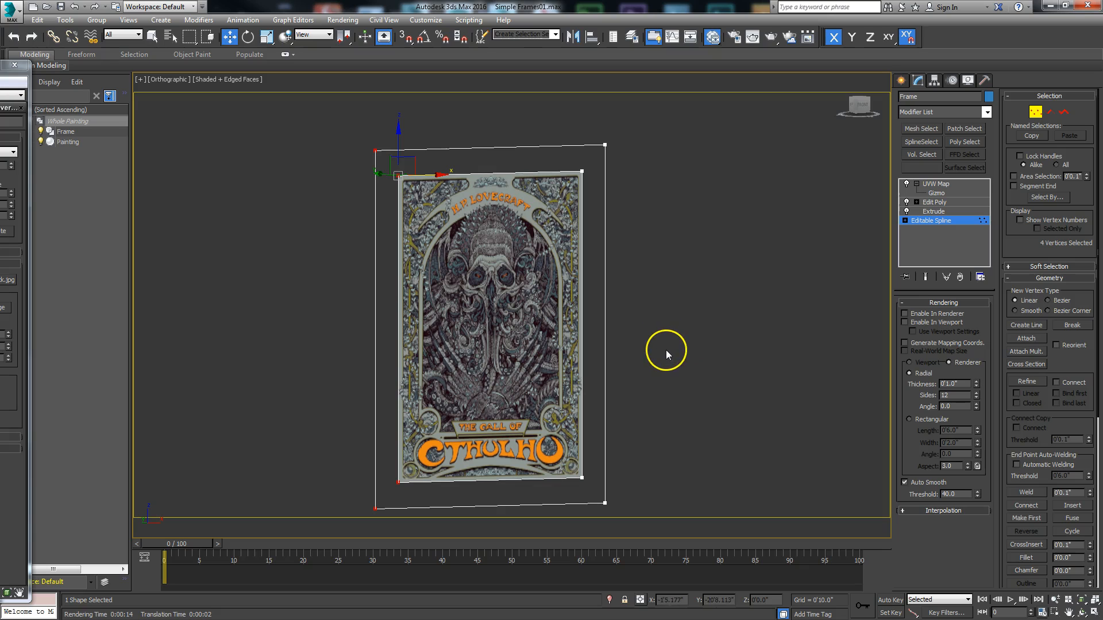
{"action": "key", "text": "v"}
{"action": "key", "text": "f"}
{"action": "middle_click_drag", "start_coordinate": [677, 271], "coordinate": [746, 468]}
{"action": "scroll", "coordinate": [699, 368], "scroll_direction": "up", "scroll_amount": 3}
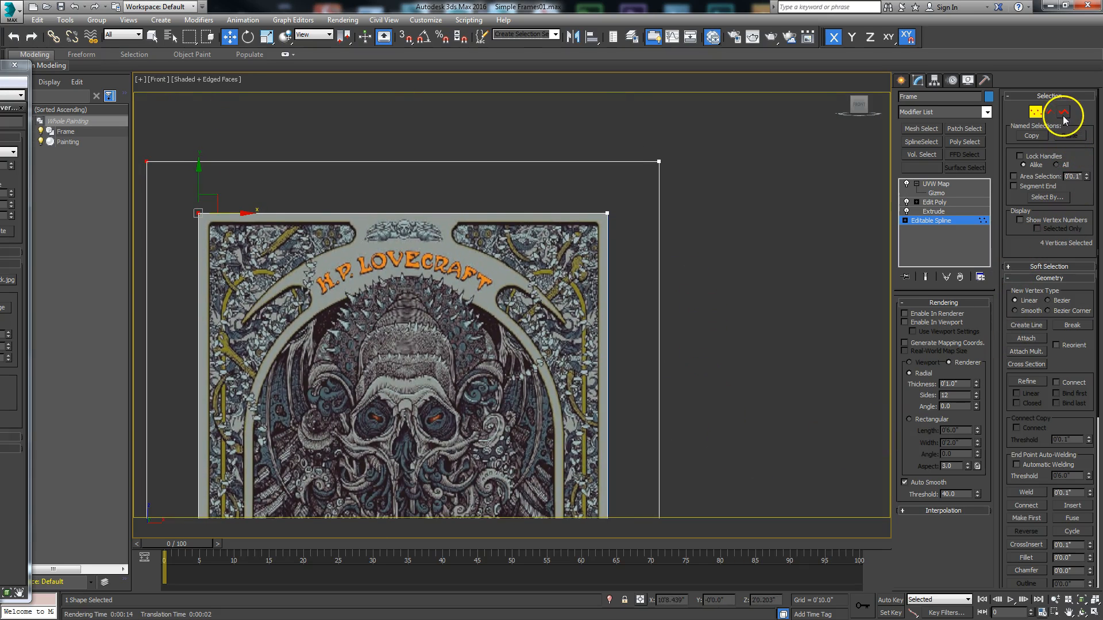
{"action": "left_click", "coordinate": [1063, 114]}
{"action": "left_click", "coordinate": [658, 329]}
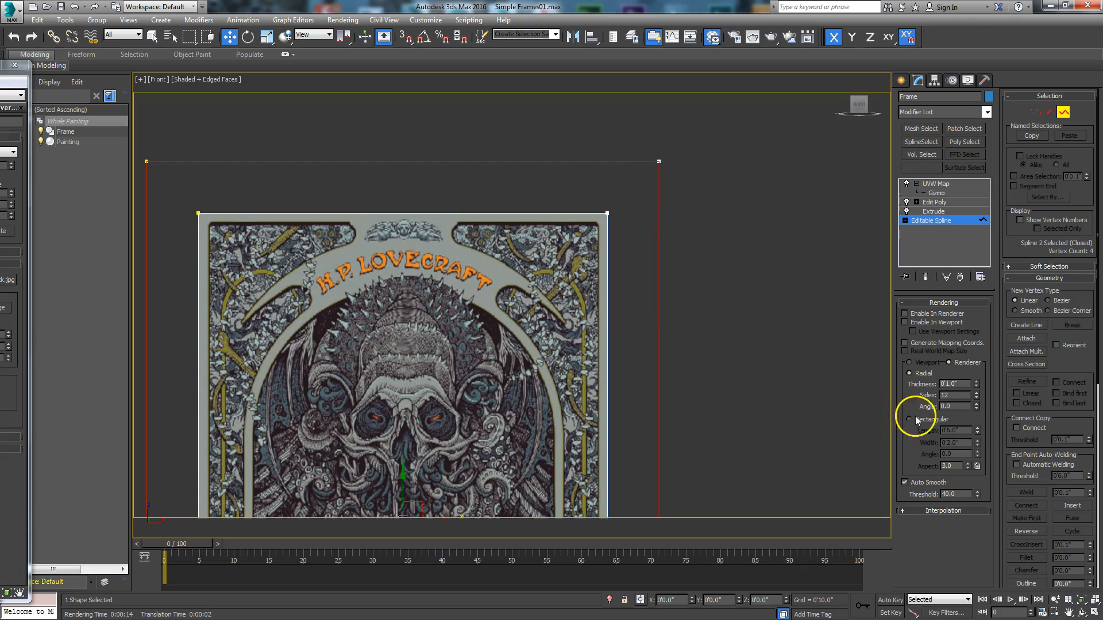
{"action": "left_click_drag", "start_coordinate": [1063, 423], "coordinate": [1096, 160]}
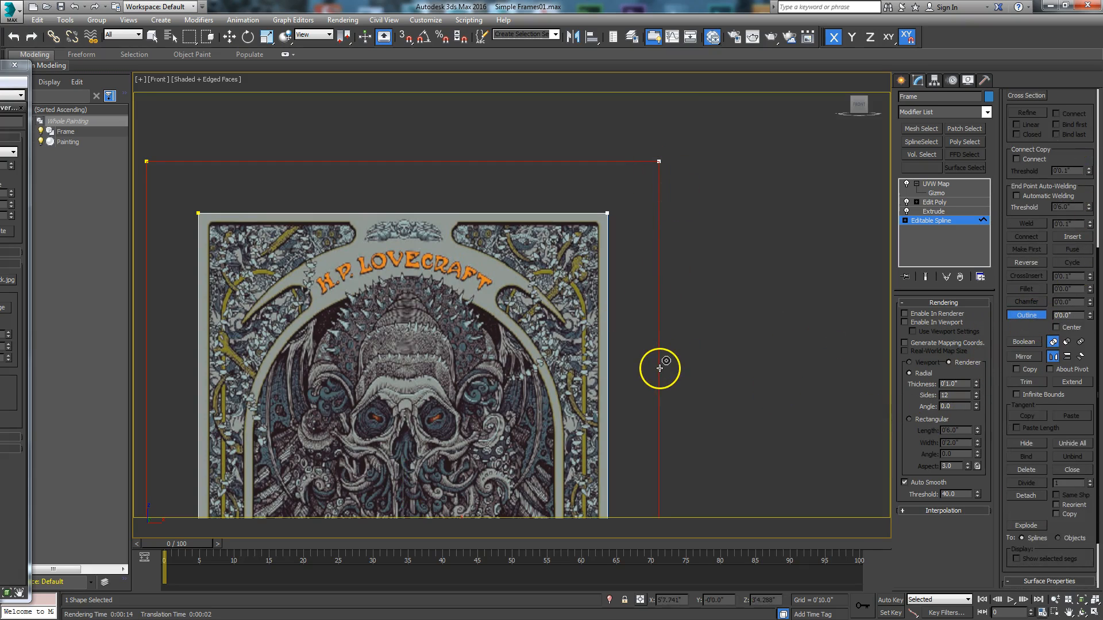
{"action": "left_click_drag", "start_coordinate": [655, 369], "coordinate": [687, 352]}
- Outline the frame's inner spline outward by about 5.92 inches, leaving a gap between the rings, and return to the UVW Map level
{"action": "left_click_drag", "start_coordinate": [616, 362], "coordinate": [574, 387]}
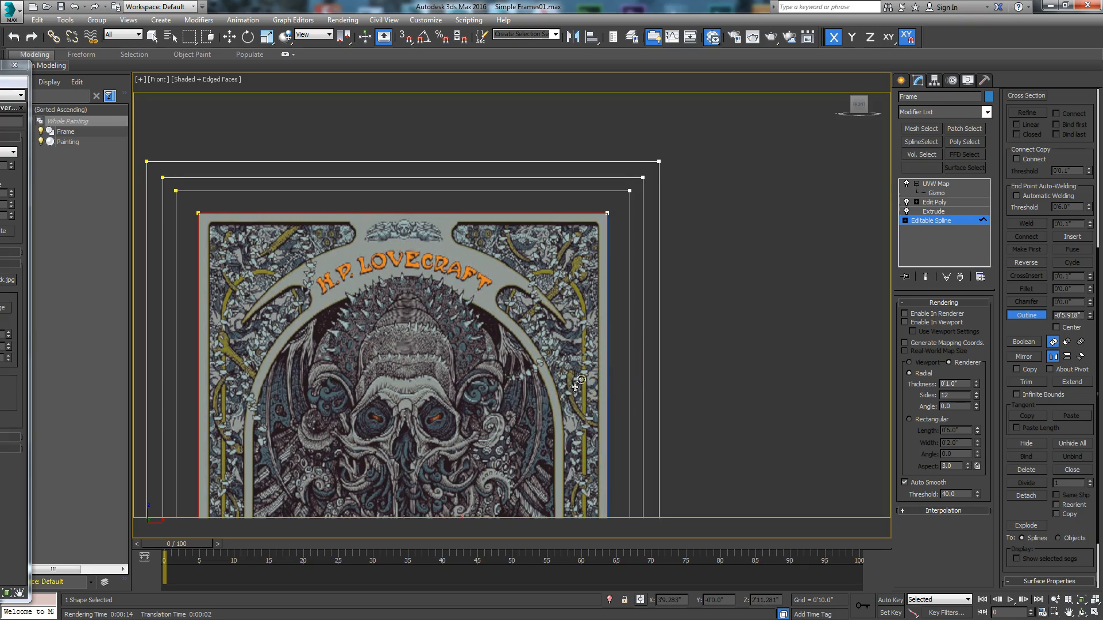
{"action": "left_click_drag", "start_coordinate": [575, 388], "coordinate": [575, 386]}
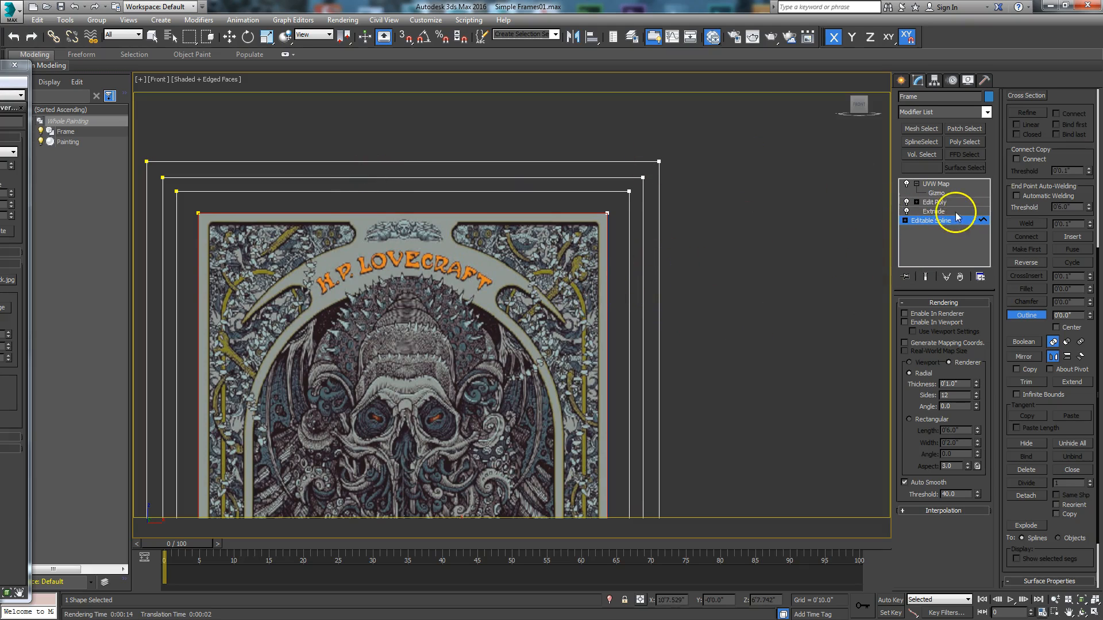
{"action": "left_click", "coordinate": [938, 183]}
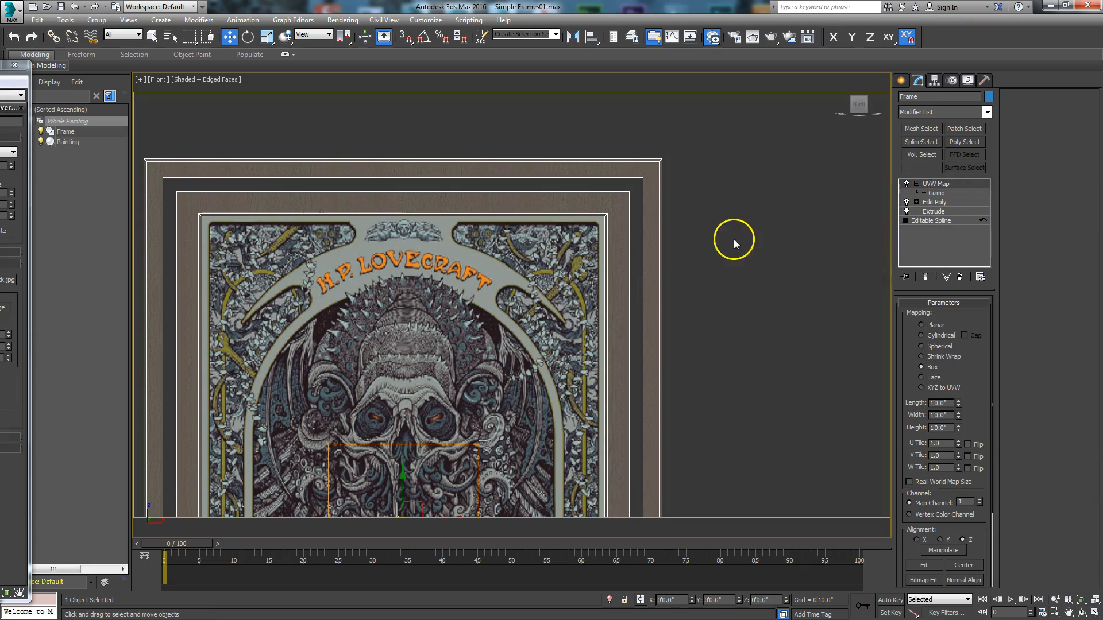
- Delete the rear polygons of the inner and outer frame rings at the Edit Poly level
{"action": "left_click", "coordinate": [1081, 613]}
{"action": "left_click_drag", "start_coordinate": [492, 337], "coordinate": [483, 423]}
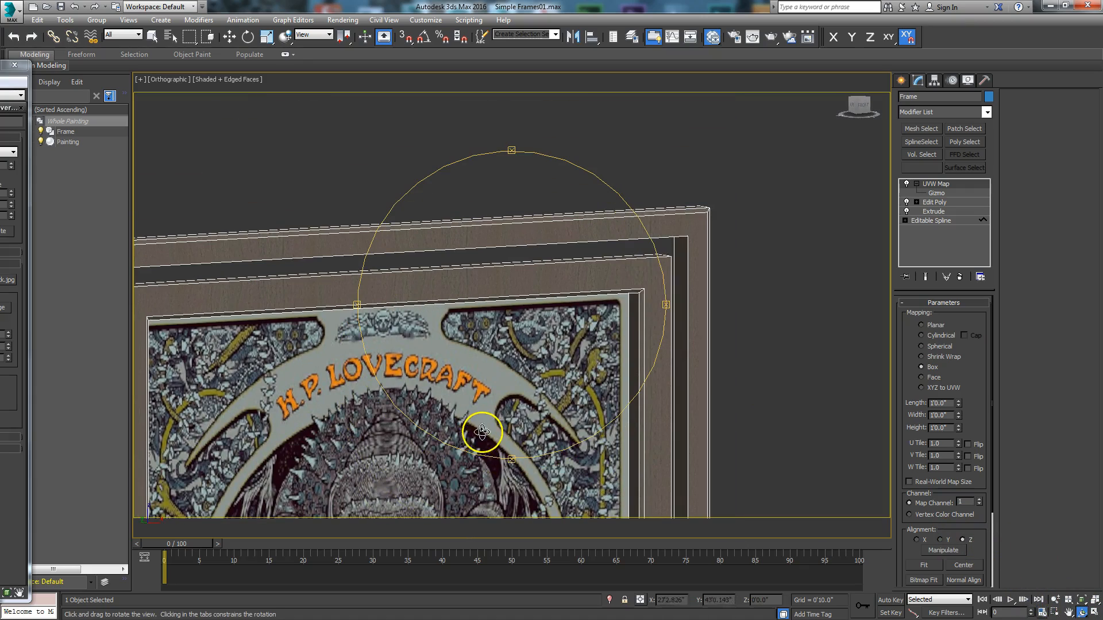
{"action": "left_click_drag", "start_coordinate": [538, 340], "coordinate": [549, 313]}
{"action": "scroll", "coordinate": [555, 305], "scroll_direction": "down", "scroll_amount": 2}
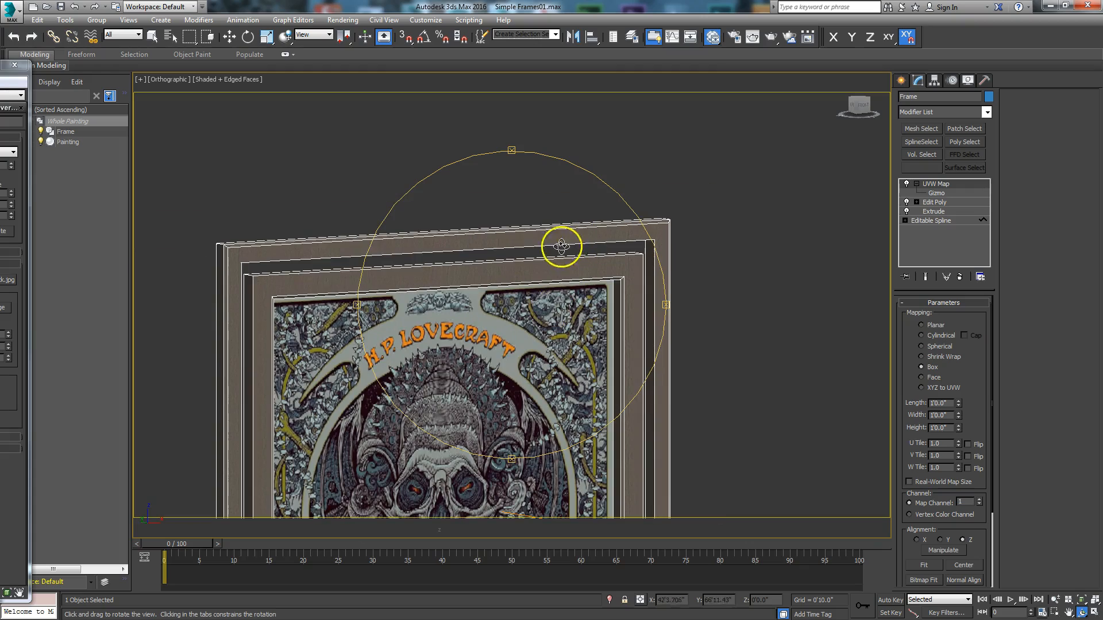
{"action": "left_click_drag", "start_coordinate": [494, 374], "coordinate": [303, 382]}
{"action": "left_click_drag", "start_coordinate": [432, 359], "coordinate": [571, 290]}
{"action": "left_click", "coordinate": [942, 204]}
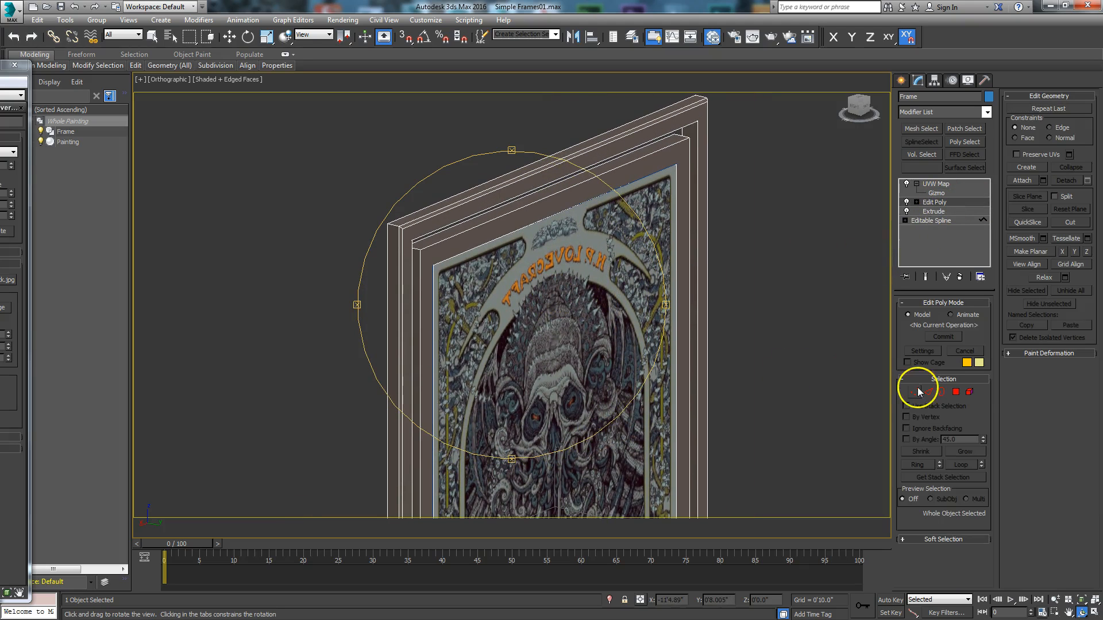
{"action": "left_click", "coordinate": [960, 394]}
{"action": "key", "text": "w"}
{"action": "left_click", "coordinate": [535, 214]}
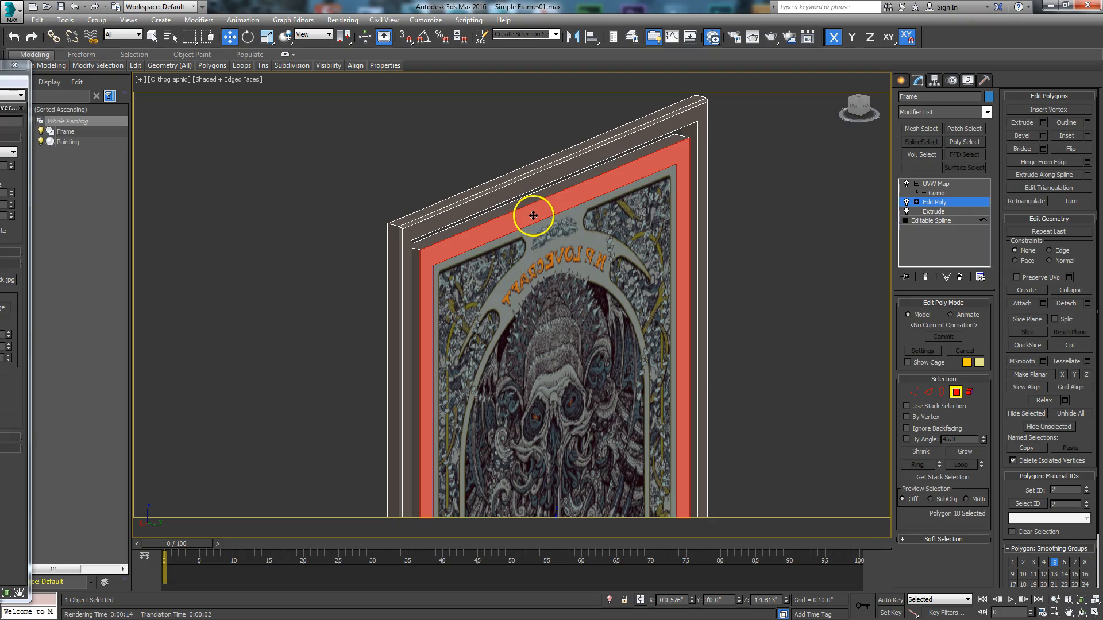
{"action": "key", "text": "Delete"}
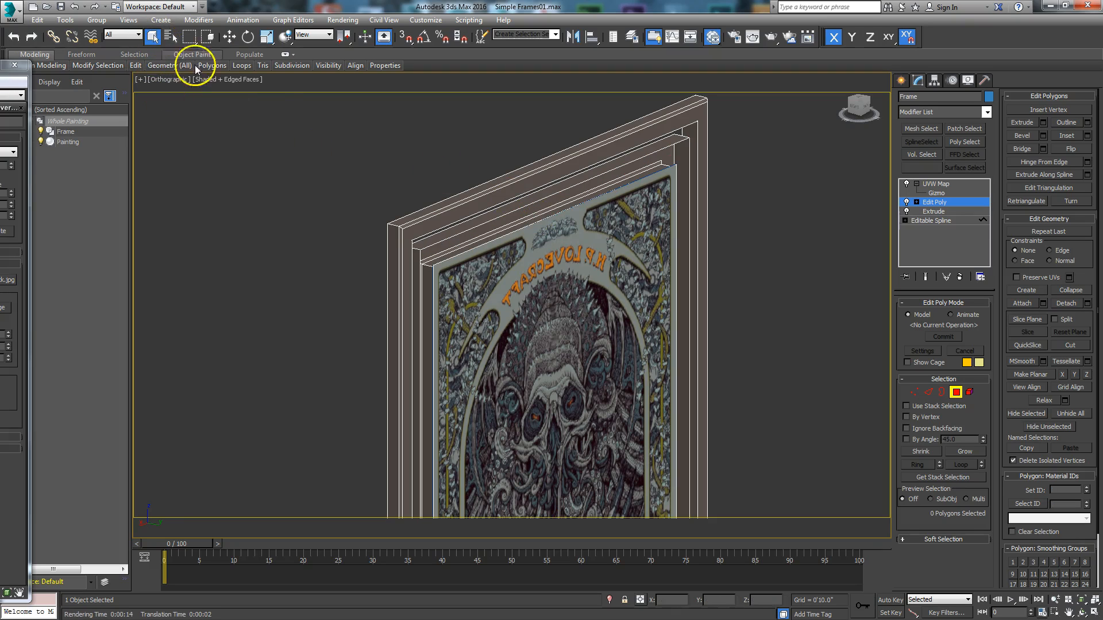
{"action": "left_click", "coordinate": [519, 186]}
{"action": "key", "text": "Delete"}
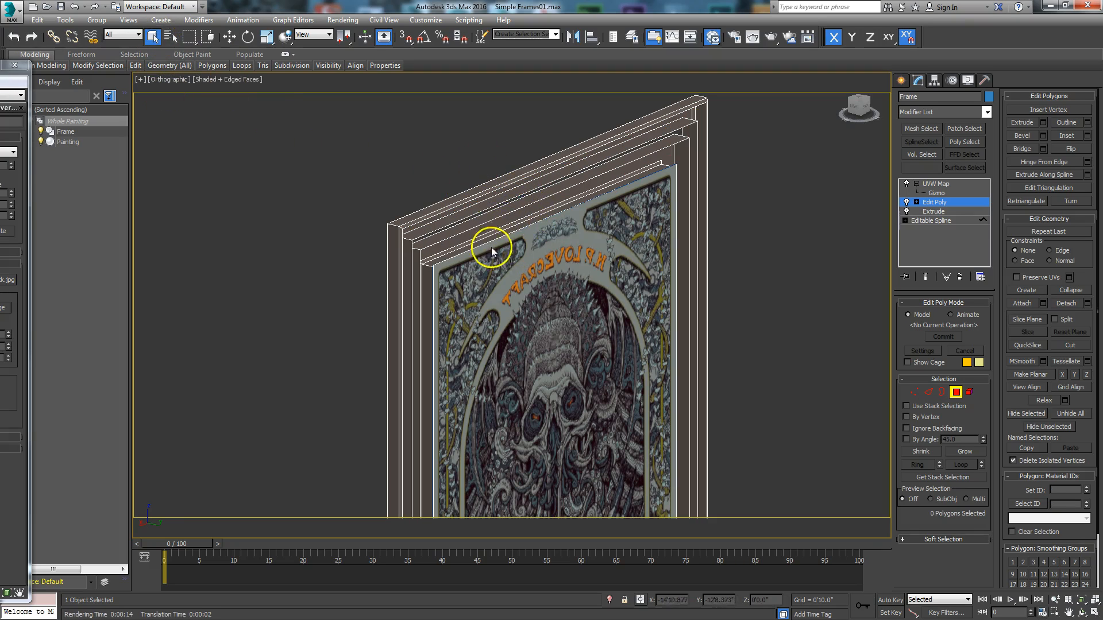
- Bridge the outer ring's inner rear border to the inner ring's outer rear border to close the gap between them
{"action": "left_click", "coordinate": [940, 394]}
{"action": "left_click", "coordinate": [519, 195]}
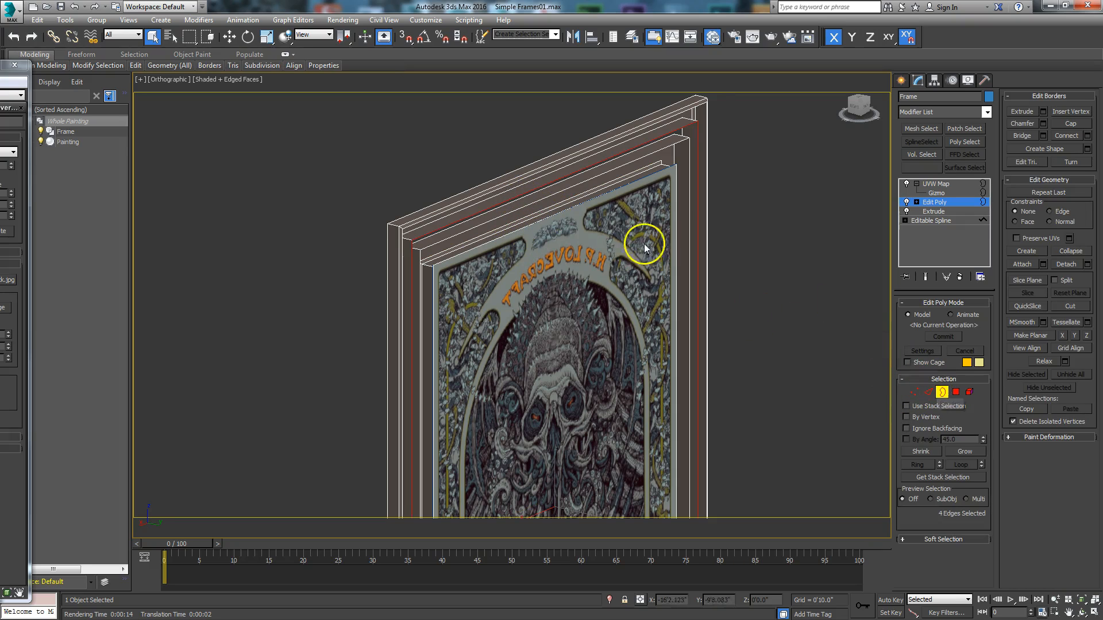
{"action": "left_click", "coordinate": [453, 232], "text": "ctrl"}
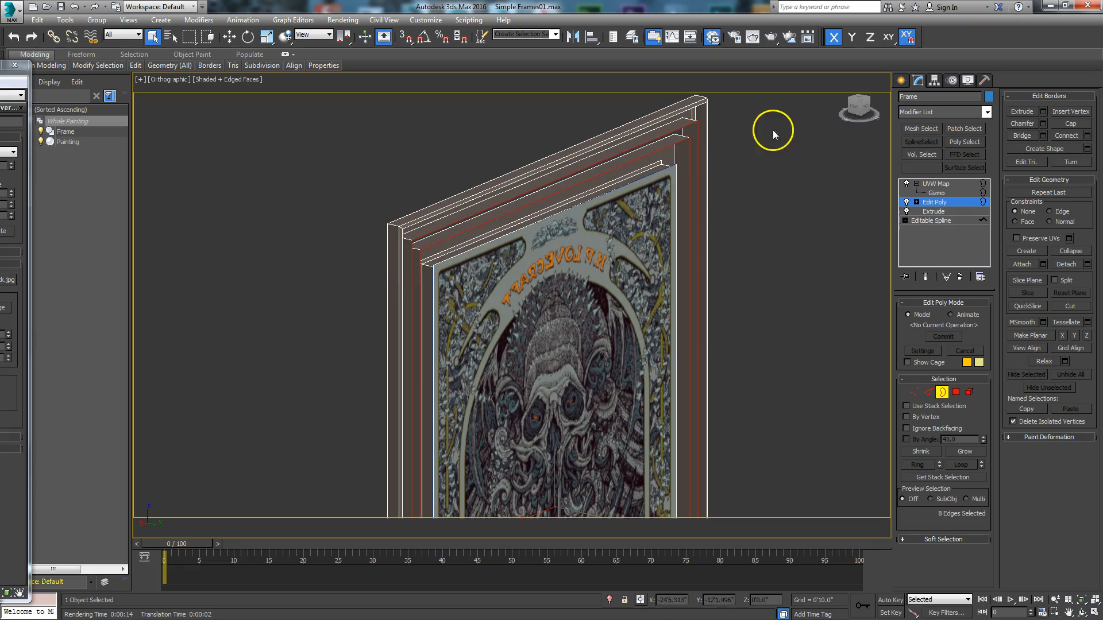
{"action": "left_click", "coordinate": [1022, 137]}
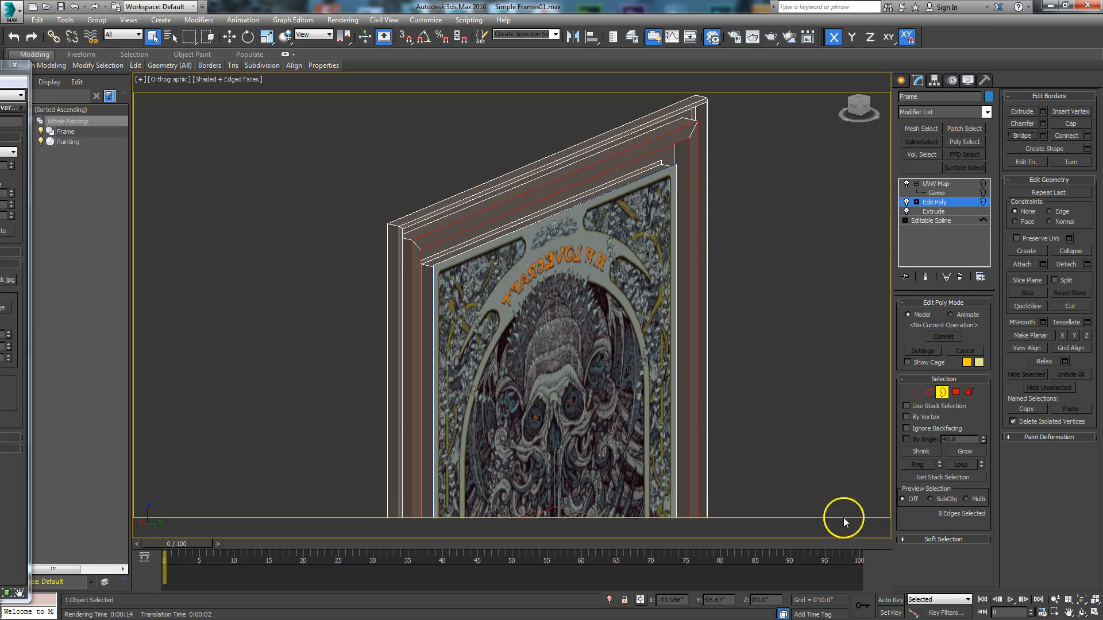
- Move the four bridging polygons between the frame rings about -3.24 inches along Y
{"action": "left_click", "coordinate": [1083, 612]}
{"action": "left_click_drag", "start_coordinate": [438, 394], "coordinate": [517, 376]}
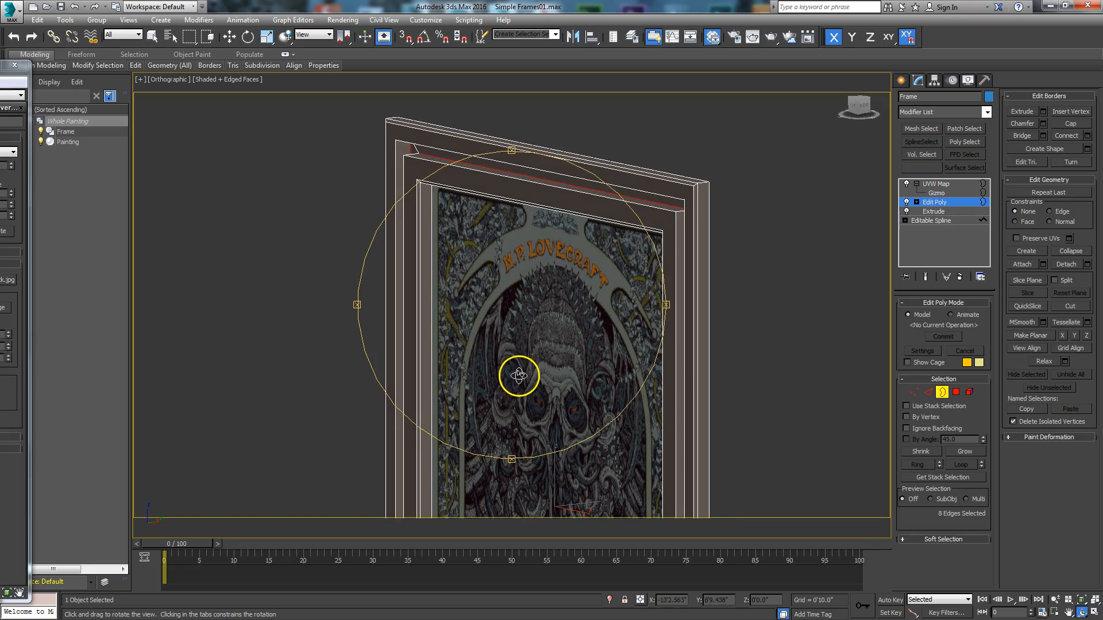
{"action": "left_click", "coordinate": [956, 392]}
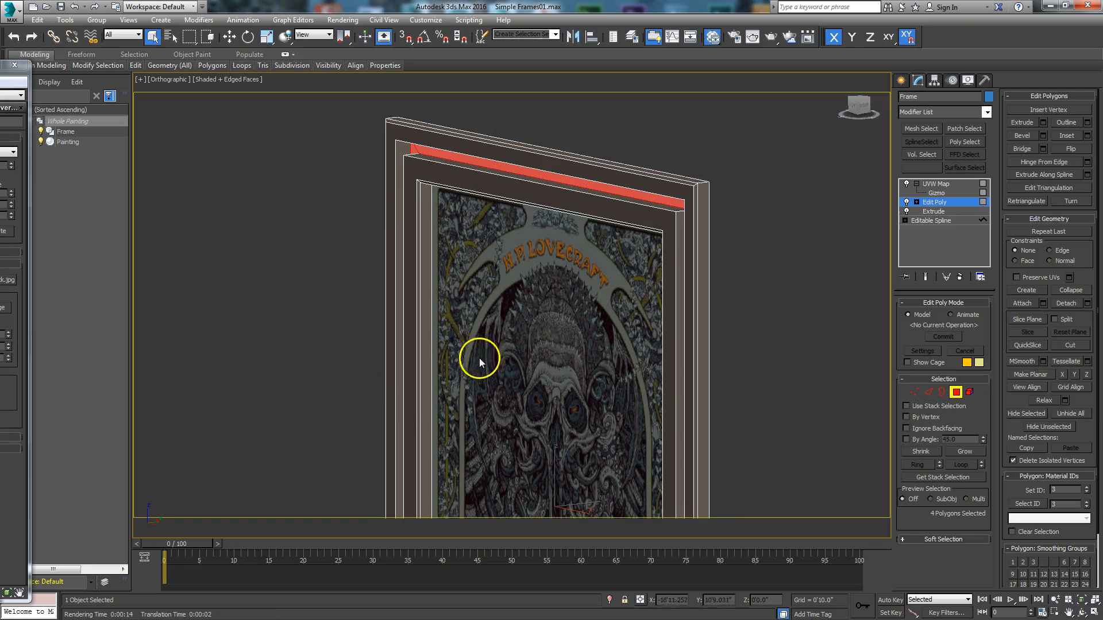
{"action": "scroll", "coordinate": [511, 415], "scroll_direction": "up", "scroll_amount": 3}
{"action": "mouse_move", "coordinate": [511, 414]}
{"action": "middle_mouse_down"}
{"action": "mouse_move", "coordinate": [519, 339]}
{"action": "mouse_move", "coordinate": [516, 447]}
{"action": "mouse_move", "coordinate": [502, 439]}
{"action": "mouse_move", "coordinate": [534, 323]}
{"action": "mouse_move", "coordinate": [528, 356]}
{"action": "middle_mouse_up"}
{"action": "right_click", "coordinate": [502, 441]}
{"action": "left_click", "coordinate": [517, 448]}
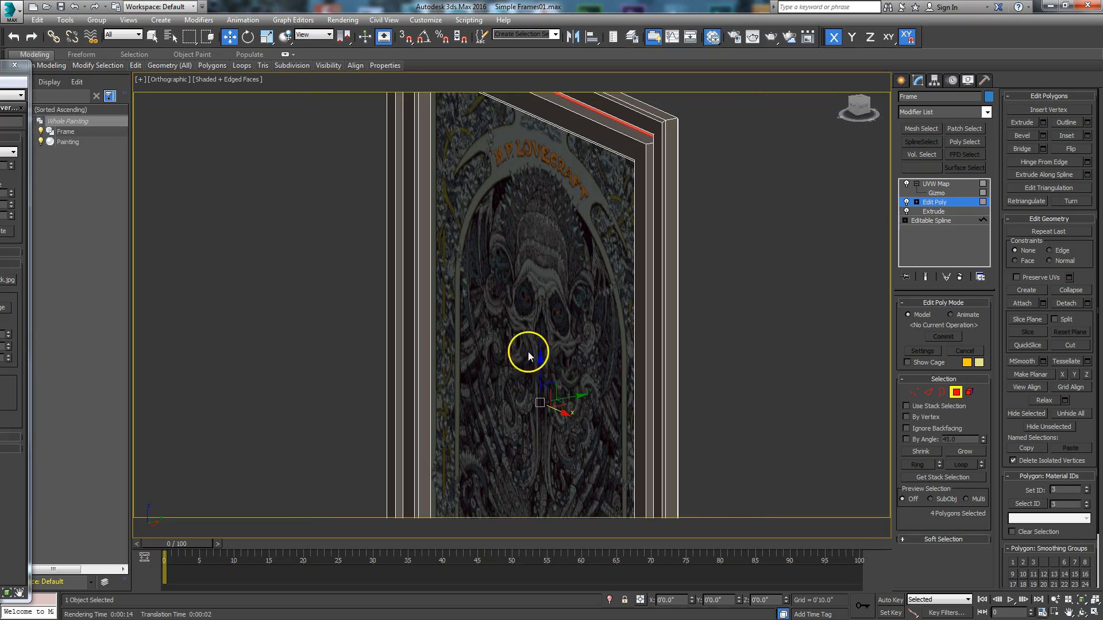
{"action": "left_click_drag", "start_coordinate": [578, 397], "coordinate": [569, 398]}
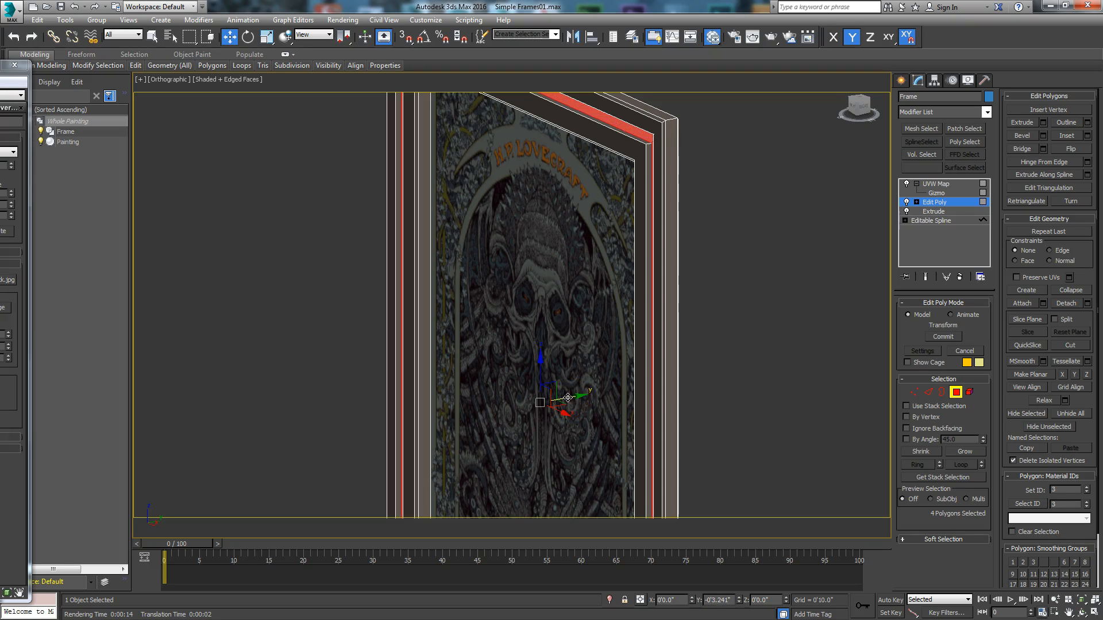
{"action": "middle_click_drag", "start_coordinate": [596, 344], "coordinate": [623, 373]}
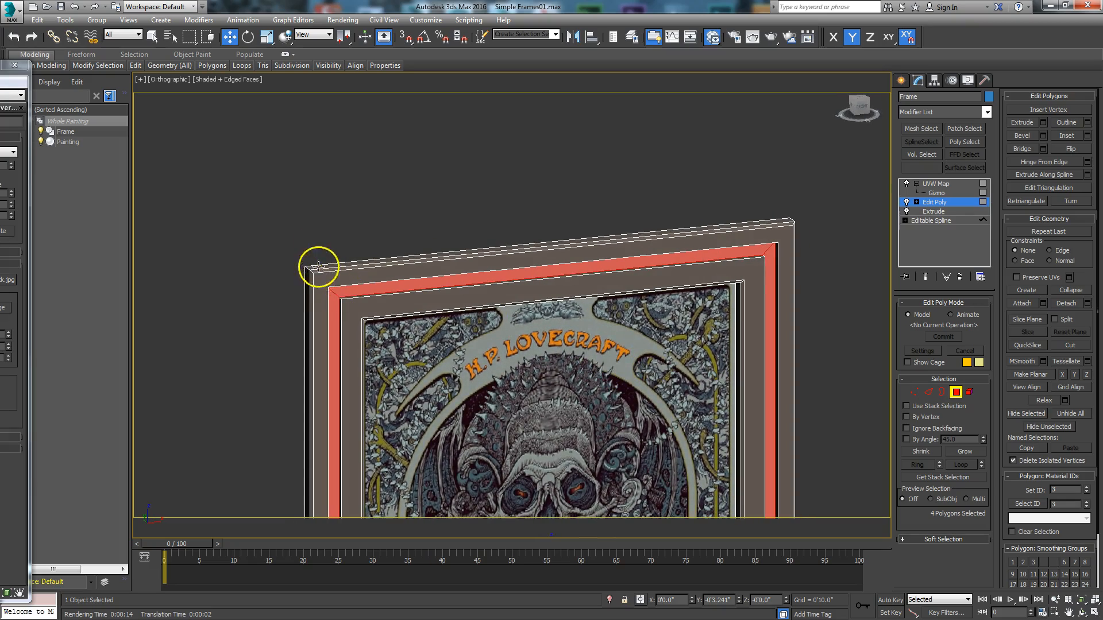
- Examine the recessed strip around the frame from several angles and leave polygon sub-object editing
{"action": "middle_click_drag", "start_coordinate": [463, 336], "coordinate": [499, 384], "text": "alt"}
{"action": "middle_click_drag", "start_coordinate": [696, 401], "coordinate": [687, 330]}
{"action": "scroll", "coordinate": [594, 396], "scroll_direction": "down", "scroll_amount": 2}
{"action": "middle_click_drag", "start_coordinate": [582, 426], "coordinate": [554, 319]}
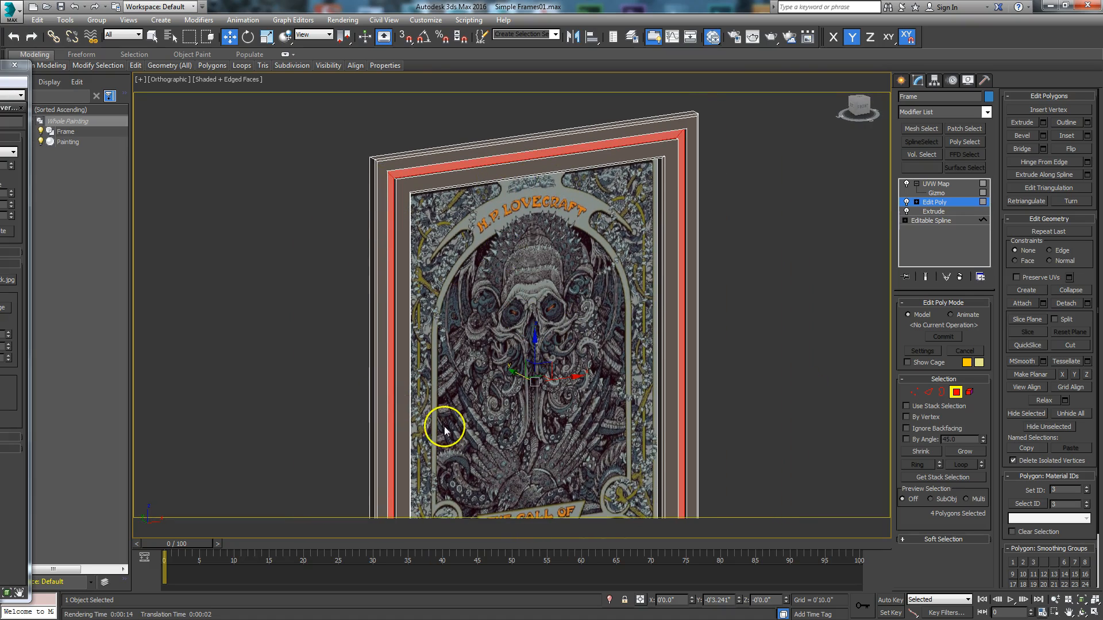
{"action": "mouse_move", "coordinate": [540, 416]}
{"action": "middle_mouse_down"}
{"action": "mouse_move", "coordinate": [519, 309]}
{"action": "mouse_move", "coordinate": [566, 312]}
{"action": "mouse_move", "coordinate": [583, 273]}
{"action": "middle_mouse_up"}
{"action": "scroll", "coordinate": [579, 329], "scroll_direction": "up", "scroll_amount": 2}
{"action": "middle_click_drag", "start_coordinate": [578, 332], "coordinate": [577, 280]}
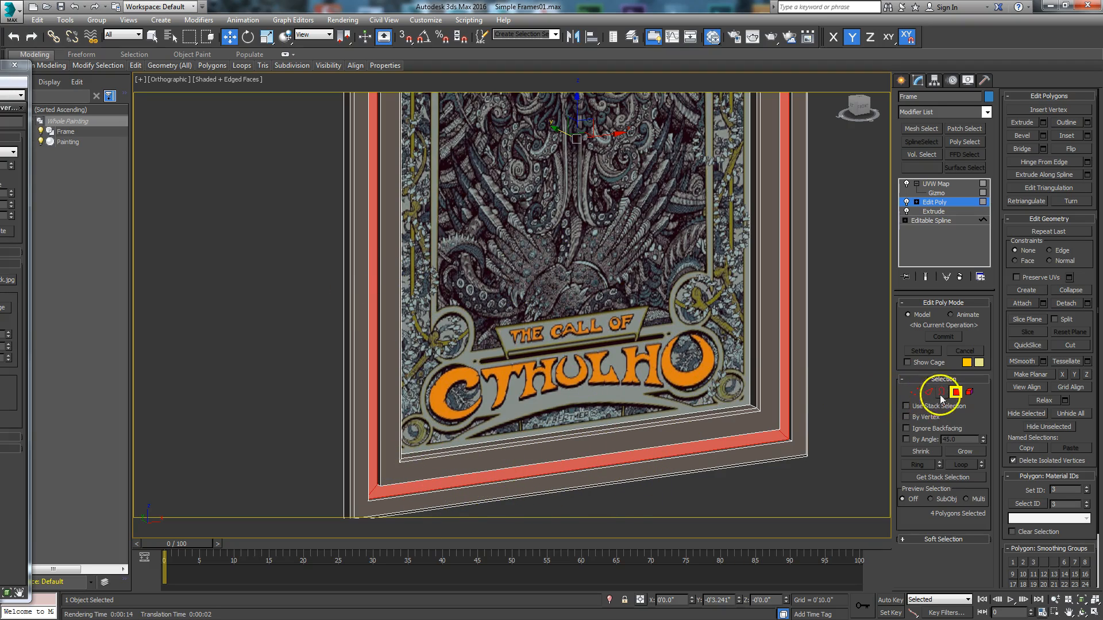
{"action": "left_click", "coordinate": [956, 394]}
{"action": "mouse_move", "coordinate": [516, 315]}
{"action": "middle_mouse_down"}
{"action": "mouse_move", "coordinate": [517, 377]}
{"action": "mouse_move", "coordinate": [563, 337]}
{"action": "mouse_move", "coordinate": [426, 495]}
{"action": "middle_mouse_up"}
{"action": "scroll", "coordinate": [520, 373], "scroll_direction": "down", "scroll_amount": 2}
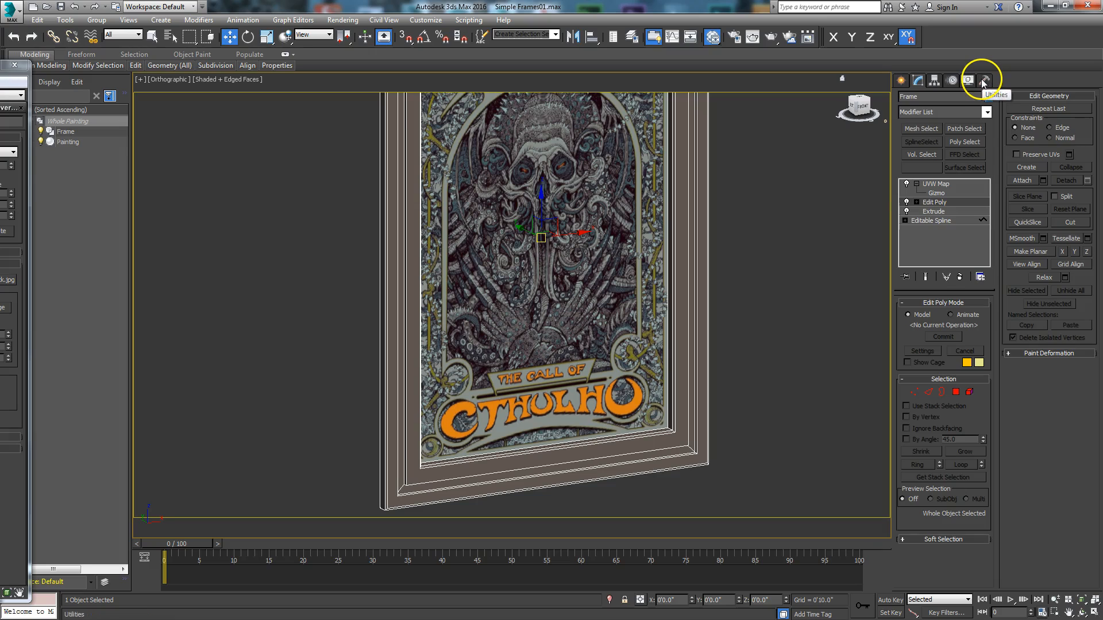
- Create a Color Clipboard floater, place it beside the framed painting, and return to the frame's modifier settings
{"action": "left_click", "coordinate": [985, 81]}
{"action": "left_click", "coordinate": [920, 180]}
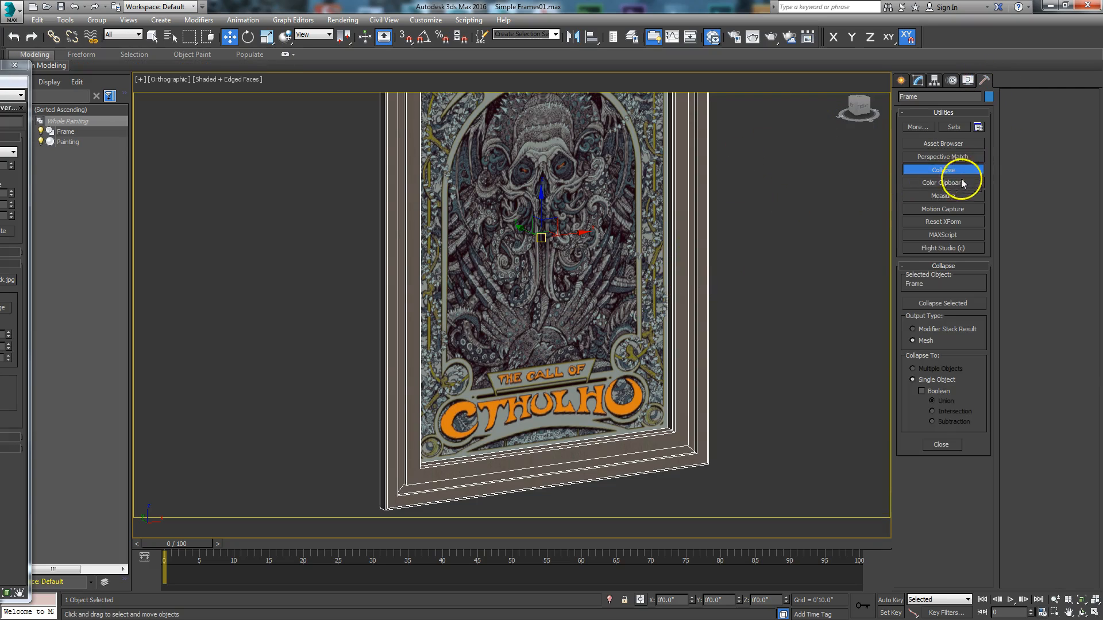
{"action": "left_click", "coordinate": [932, 181]}
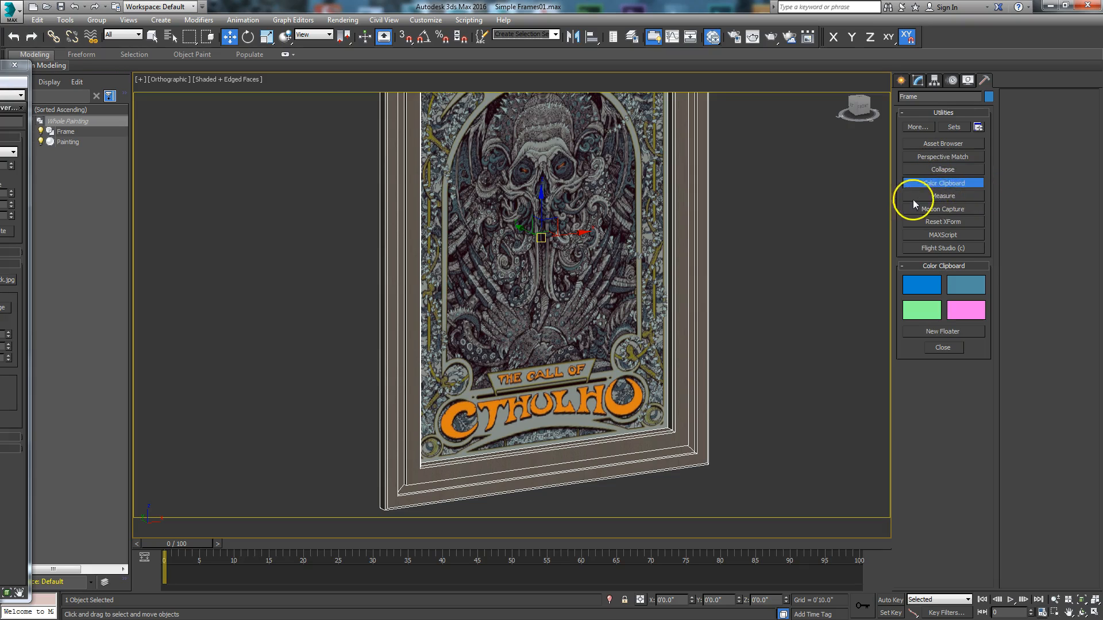
{"action": "left_click", "coordinate": [932, 332]}
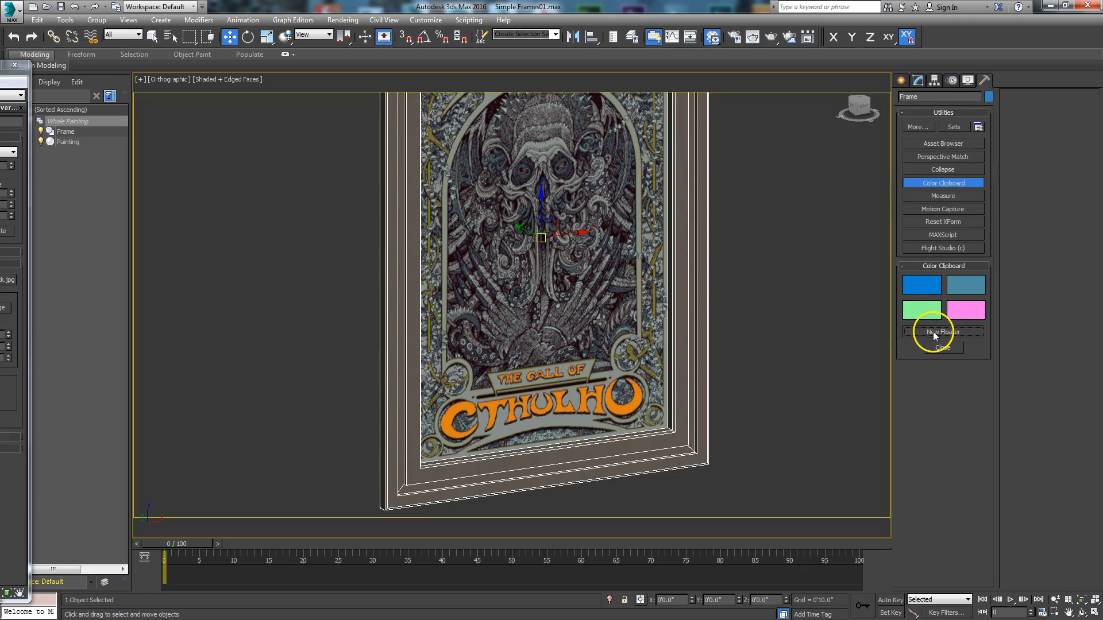
{"action": "left_click_drag", "start_coordinate": [544, 265], "coordinate": [814, 166]}
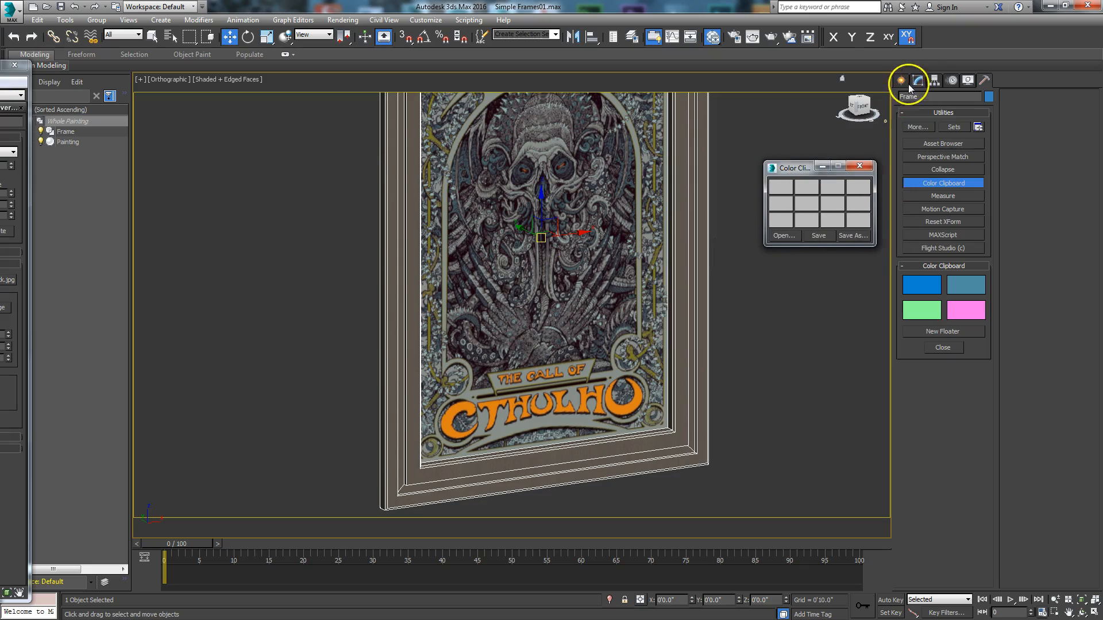
{"action": "left_click", "coordinate": [918, 80]}
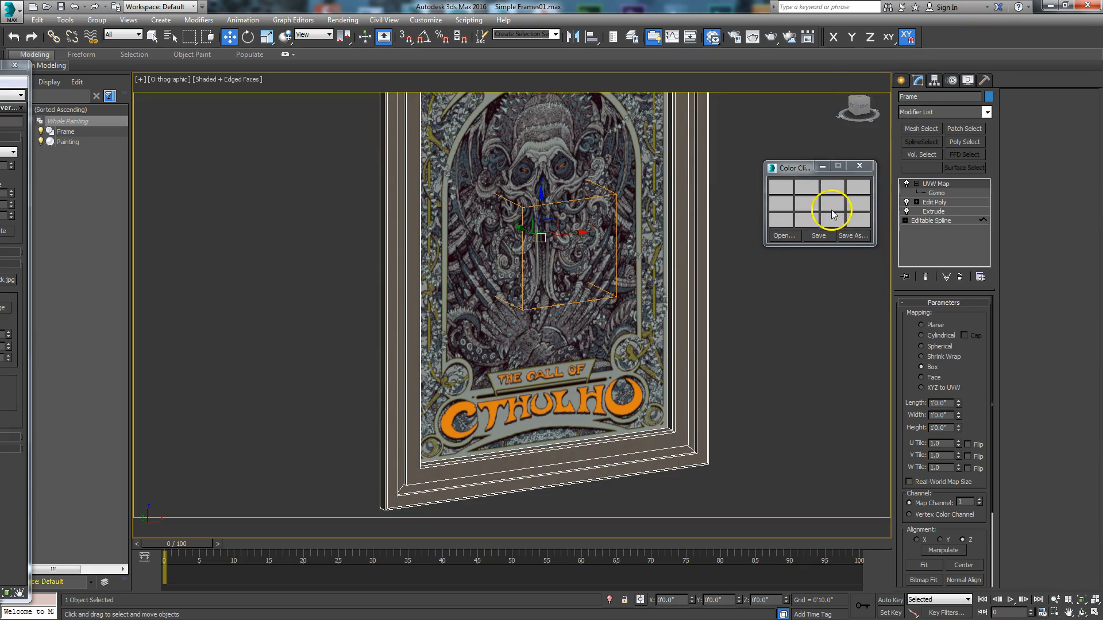
- Sample the orange of the painting's Cthulhu title lettering into the first swatch of the Color Clipboard floater
{"action": "left_click", "coordinate": [779, 189]}
{"action": "left_click_drag", "start_coordinate": [222, 102], "coordinate": [430, 80]}
{"action": "scroll", "coordinate": [464, 349], "scroll_direction": "up", "scroll_amount": 3}
{"action": "middle_click_drag", "start_coordinate": [464, 349], "coordinate": [473, 325]}
{"action": "scroll", "coordinate": [474, 322], "scroll_direction": "down", "scroll_amount": 1}
{"action": "middle_click_drag", "start_coordinate": [505, 402], "coordinate": [453, 240]}
{"action": "left_click", "coordinate": [298, 201]}
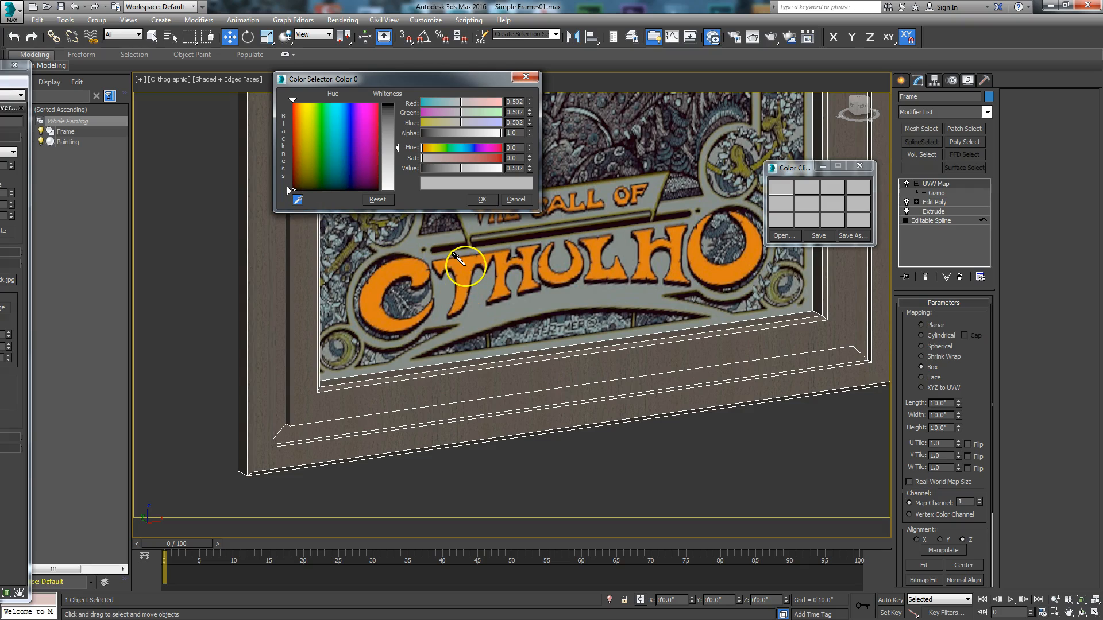
{"action": "left_click", "coordinate": [466, 270]}
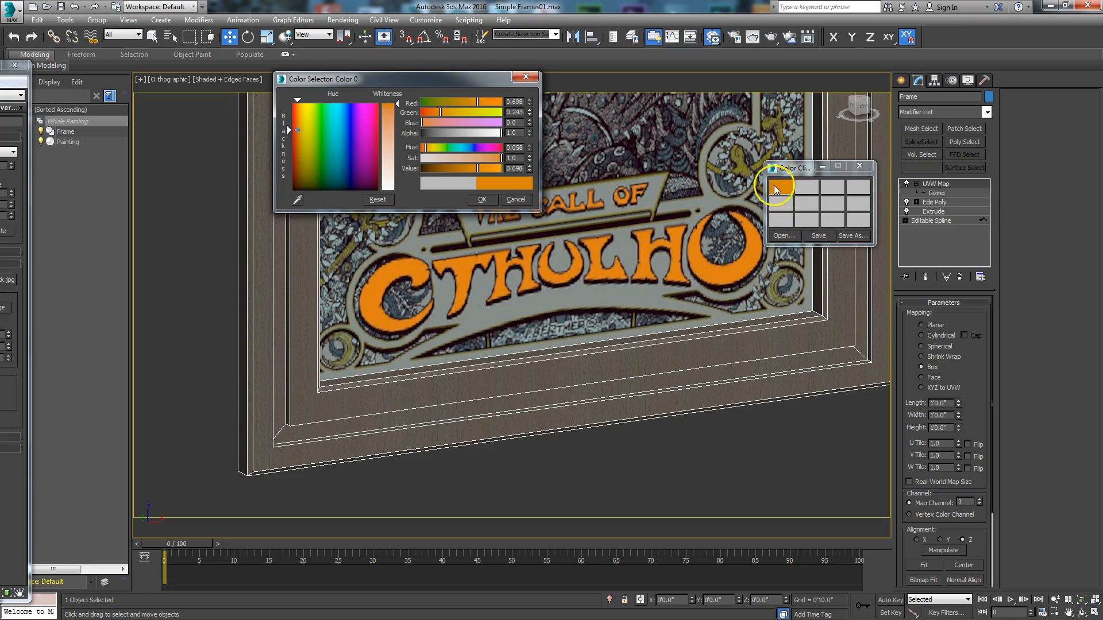
{"action": "left_click", "coordinate": [482, 199]}
{"action": "mouse_move", "coordinate": [509, 233]}
{"action": "middle_mouse_down"}
{"action": "mouse_move", "coordinate": [509, 300]}
{"action": "mouse_move", "coordinate": [509, 278]}
{"action": "mouse_move", "coordinate": [527, 327]}
{"action": "middle_mouse_up"}
{"action": "scroll", "coordinate": [509, 301], "scroll_direction": "down", "scroll_amount": 2}
{"action": "scroll", "coordinate": [526, 328], "scroll_direction": "up", "scroll_amount": 1}
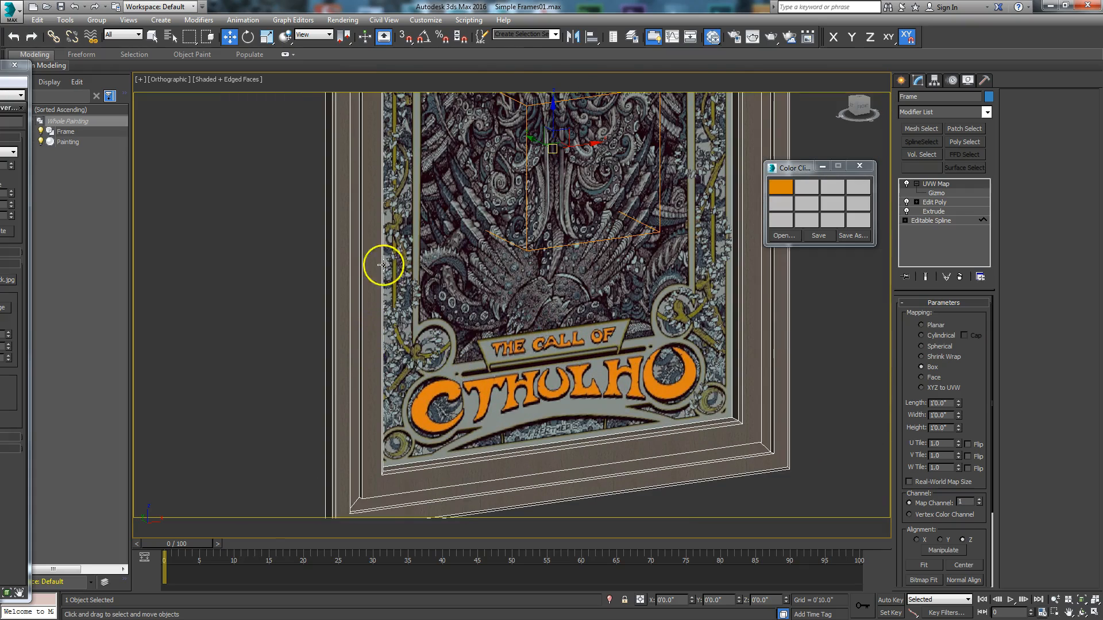
{"action": "scroll", "coordinate": [644, 273], "scroll_direction": "down", "scroll_amount": 2}
{"action": "middle_click_drag", "start_coordinate": [644, 273], "coordinate": [619, 298]}
{"action": "mouse_move", "coordinate": [607, 224]}
{"action": "middle_mouse_down"}
{"action": "mouse_move", "coordinate": [563, 340]}
{"action": "mouse_move", "coordinate": [572, 297]}
{"action": "middle_mouse_up"}
- Set the Frame material's reflectivity to 0.2 and reflection glossiness to 0.4 in the Slate Material Editor
{"action": "left_click_drag", "start_coordinate": [0, 65], "coordinate": [680, 66]}
{"action": "middle_click_drag", "start_coordinate": [663, 229], "coordinate": [441, 431]}
{"action": "middle_click_drag", "start_coordinate": [490, 334], "coordinate": [477, 387]}
{"action": "scroll", "coordinate": [477, 389], "scroll_direction": "down", "scroll_amount": 1}
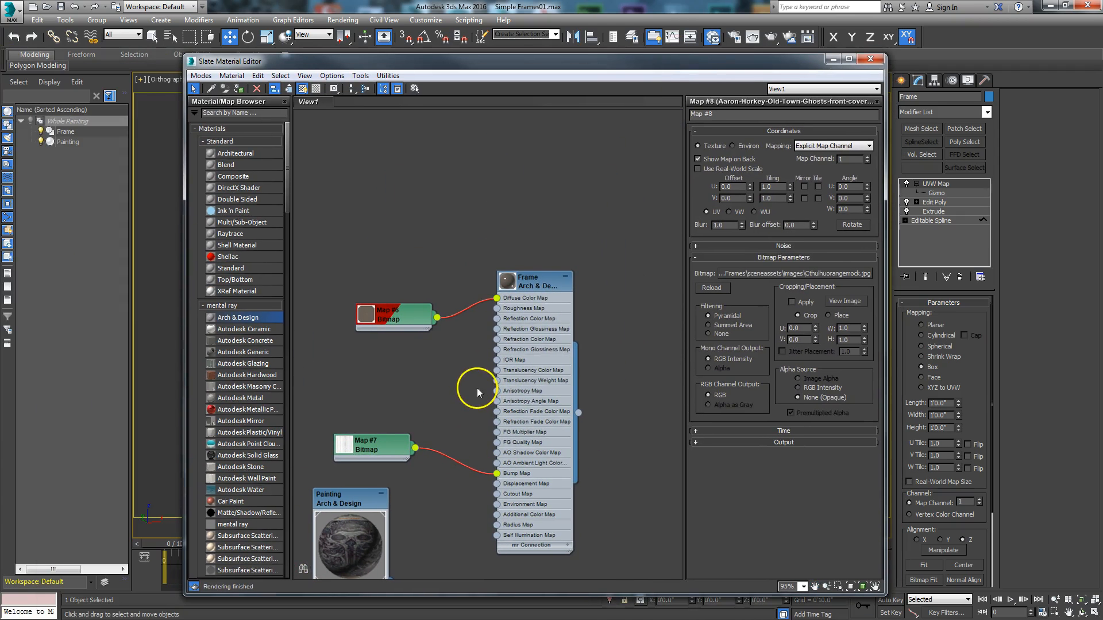
{"action": "double_click", "coordinate": [540, 286]}
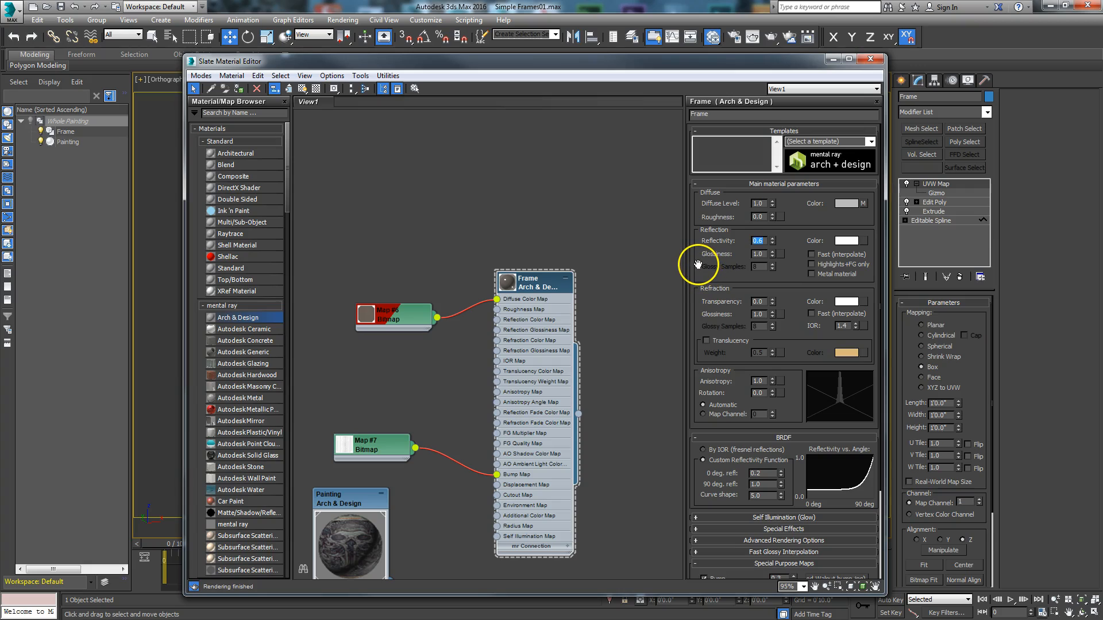
{"action": "key", "text": "Return"}
{"action": "key", "text": "Tab"}
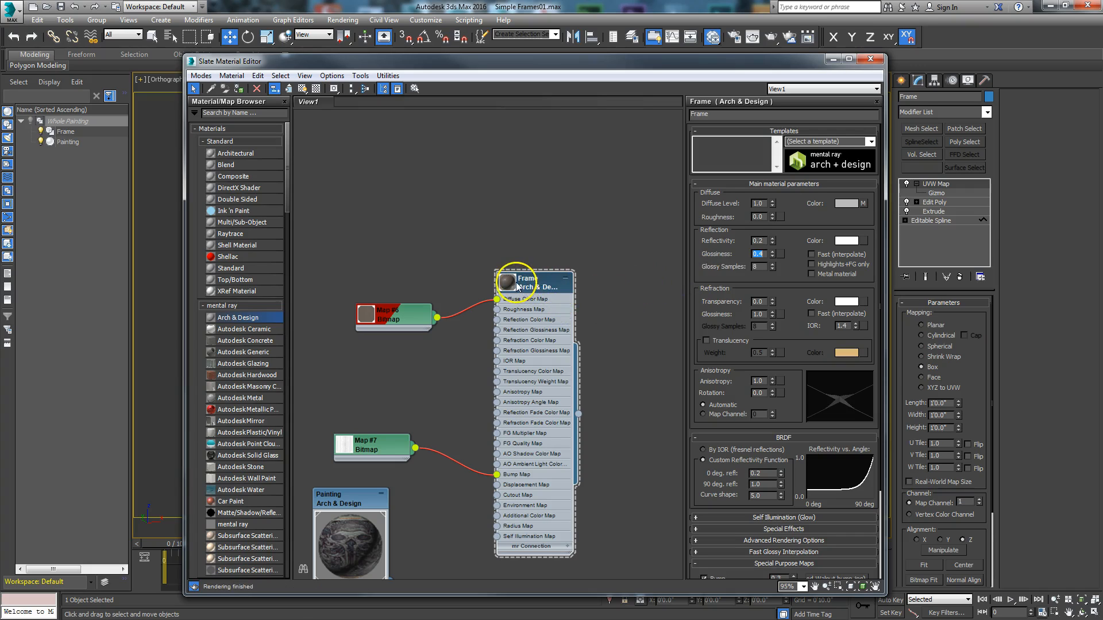
- Enlarge the Frame material's node preview and set its bump amount to 0.2
{"action": "double_click", "coordinate": [508, 281]}
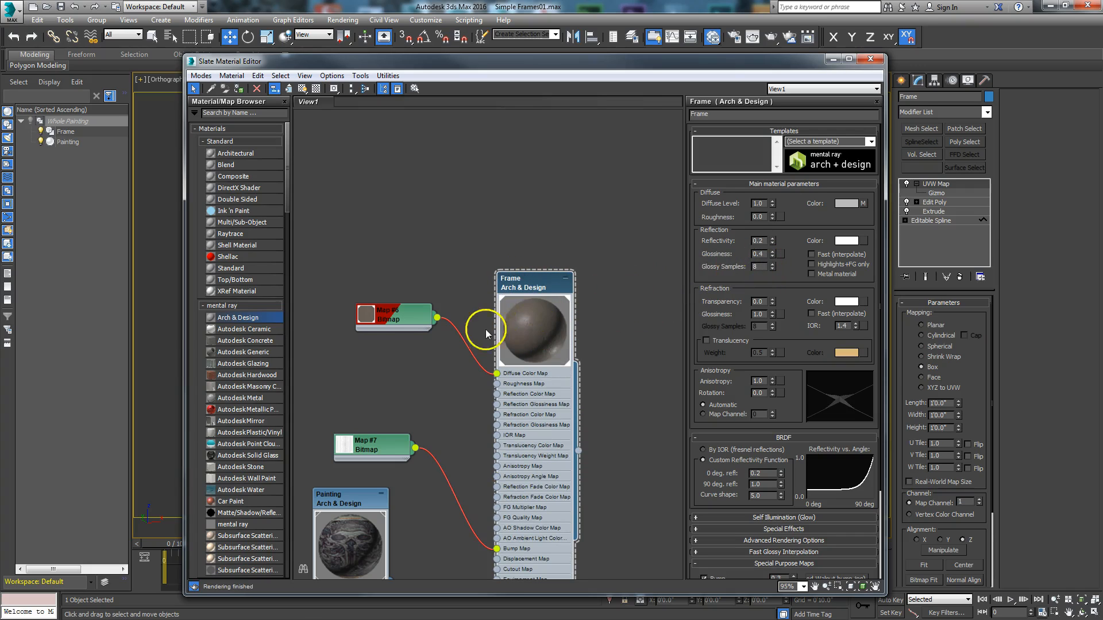
{"action": "mouse_move", "coordinate": [555, 285]}
{"action": "left_mouse_down"}
{"action": "mouse_move", "coordinate": [566, 195]}
{"action": "mouse_move", "coordinate": [563, 210]}
{"action": "left_mouse_up"}
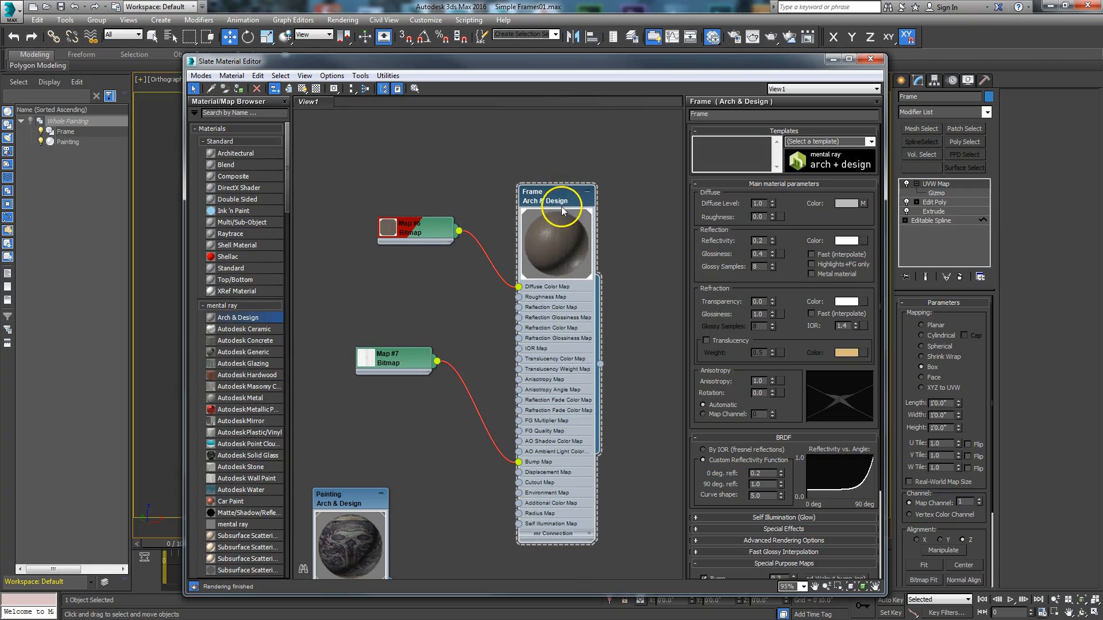
{"action": "right_click", "coordinate": [561, 201]}
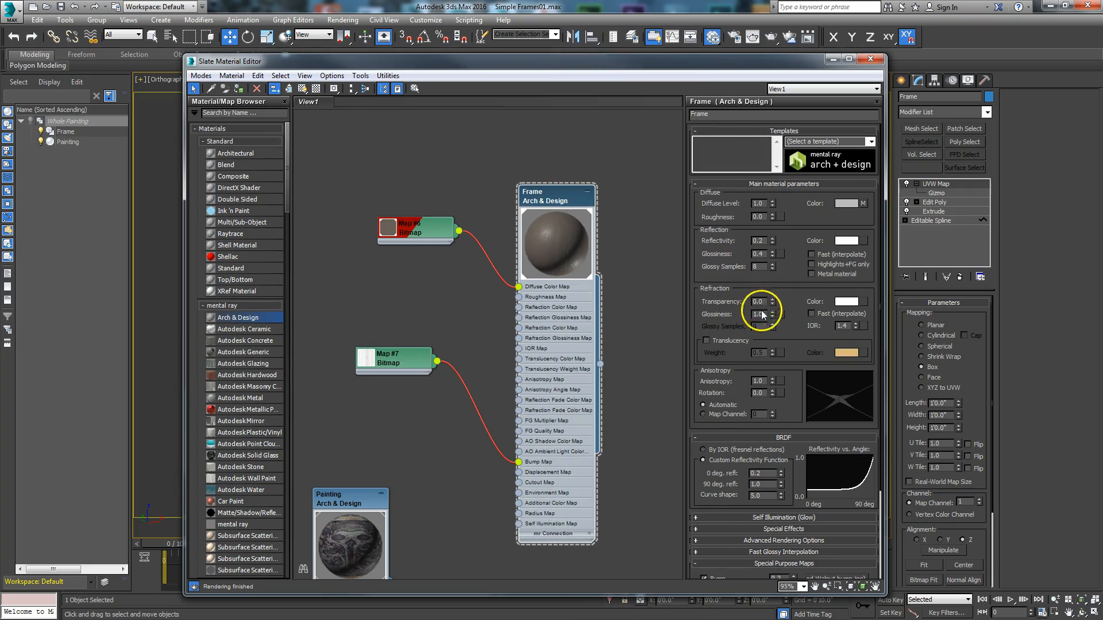
{"action": "left_click_drag", "start_coordinate": [795, 338], "coordinate": [795, 229]}
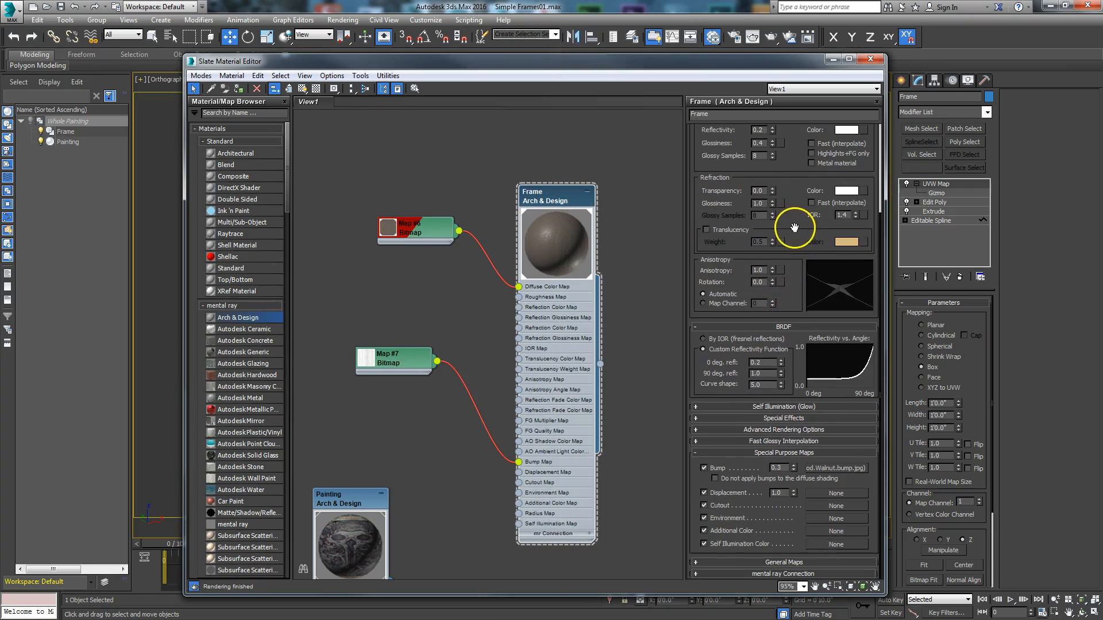
{"action": "double_click", "coordinate": [773, 467]}
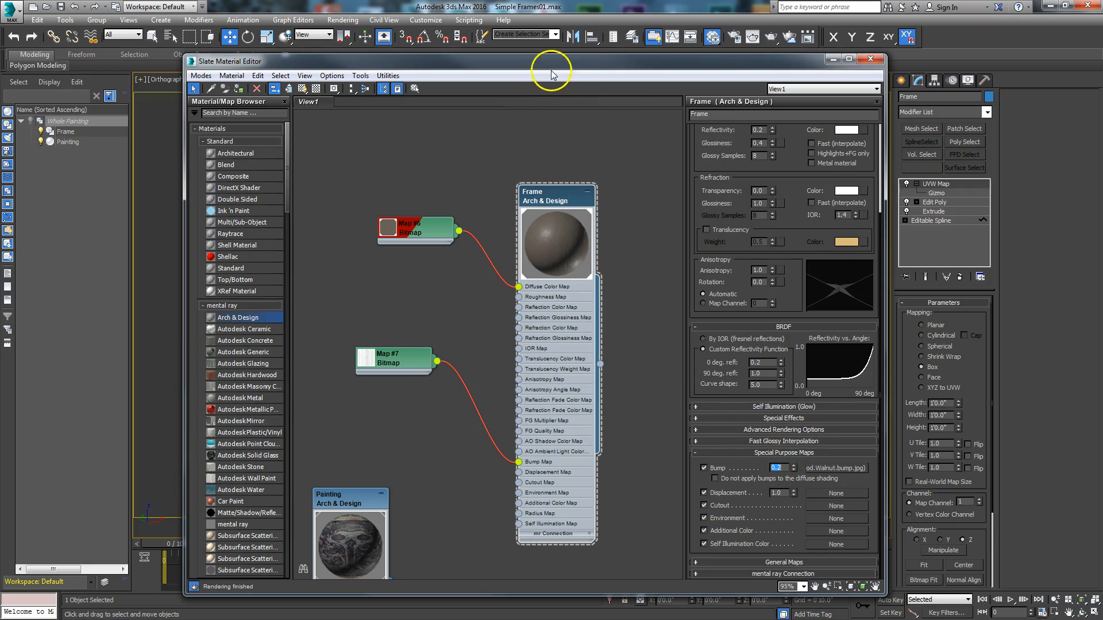
- Duplicate the Frame material with its shared bitmap connections and spread the material and bitmap nodes apart
{"action": "mouse_move", "coordinate": [540, 197]}
{"action": "left_mouse_down"}
{"action": "mouse_move", "coordinate": [532, 247]}
{"action": "mouse_move", "coordinate": [559, 332]}
{"action": "mouse_move", "coordinate": [567, 326]}
{"action": "mouse_move", "coordinate": [560, 340]}
{"action": "mouse_move", "coordinate": [576, 191]}
{"action": "mouse_move", "coordinate": [620, 227]}
{"action": "mouse_move", "coordinate": [576, 256]}
{"action": "mouse_move", "coordinate": [584, 270]}
{"action": "mouse_move", "coordinate": [505, 153]}
{"action": "mouse_move", "coordinate": [509, 110]}
{"action": "mouse_move", "coordinate": [473, 117]}
{"action": "left_mouse_up"}
{"action": "middle_click_drag", "start_coordinate": [493, 353], "coordinate": [603, 401]}
{"action": "left_click_drag", "start_coordinate": [426, 254], "coordinate": [389, 396]}
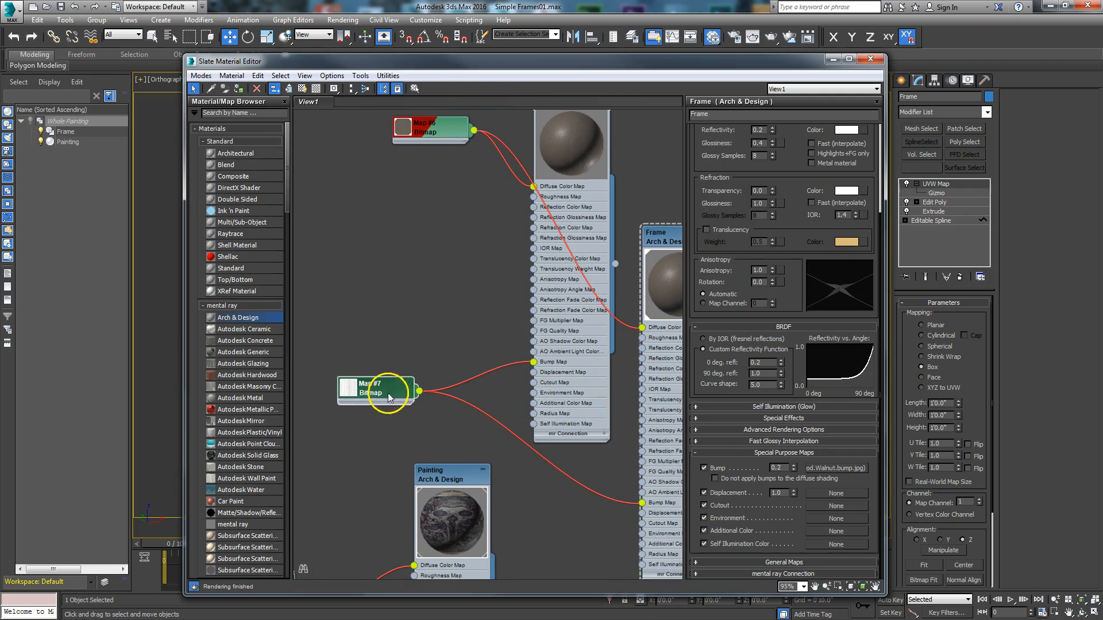
{"action": "left_click_drag", "start_coordinate": [443, 117], "coordinate": [349, 279]}
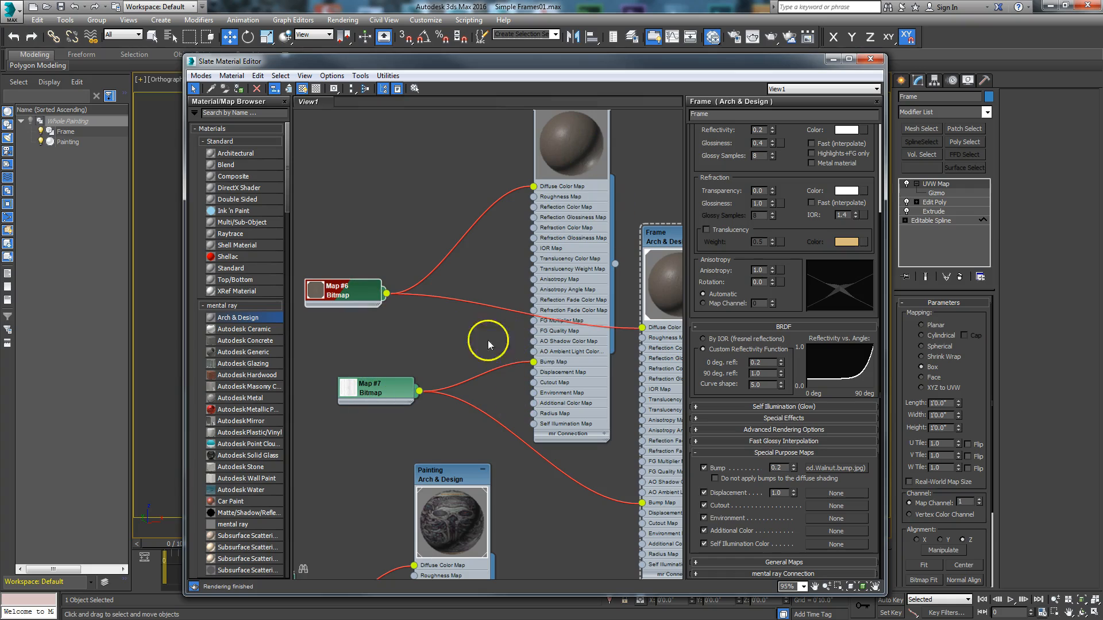
{"action": "scroll", "coordinate": [450, 342], "scroll_direction": "down", "scroll_amount": 3}
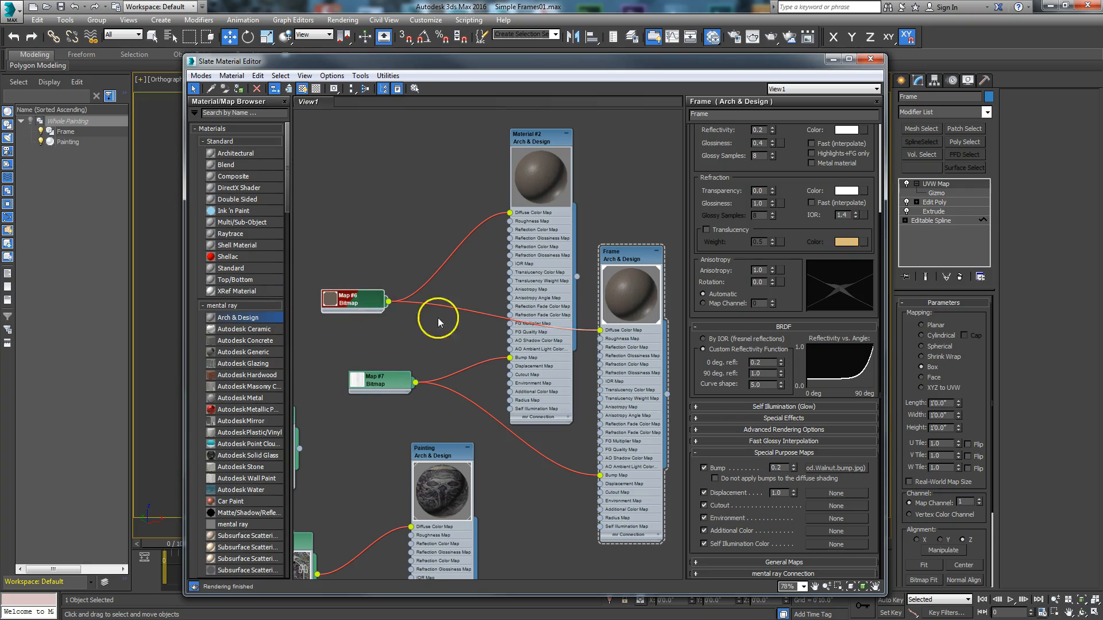
{"action": "left_click_drag", "start_coordinate": [352, 298], "coordinate": [362, 245]}
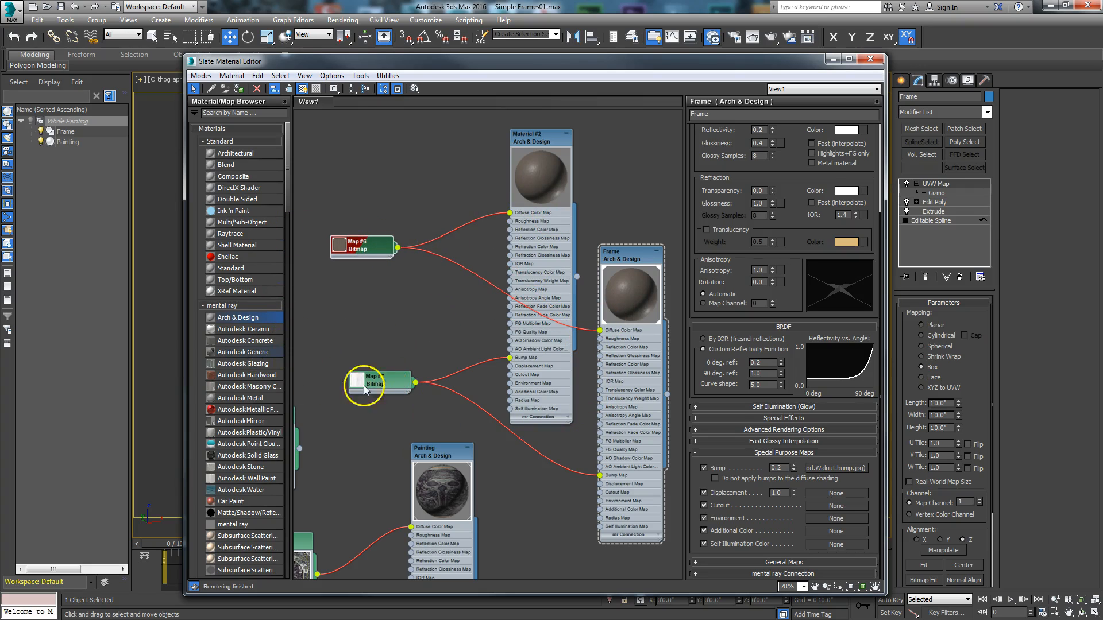
- Disconnect the Map #6 bitmap from the duplicated material's Diffuse Color Map and move it down near Map #7
{"action": "scroll", "coordinate": [415, 227], "scroll_direction": "up", "scroll_amount": 2}
{"action": "middle_click_drag", "start_coordinate": [414, 227], "coordinate": [458, 209]}
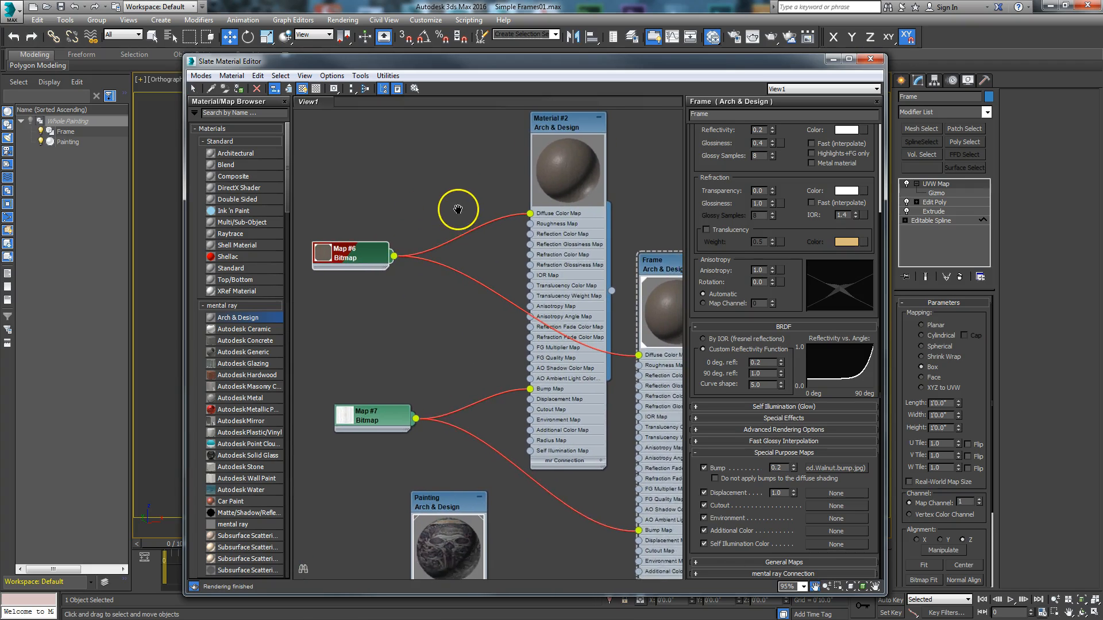
{"action": "scroll", "coordinate": [458, 209], "scroll_direction": "up", "scroll_amount": 1}
{"action": "left_click_drag", "start_coordinate": [534, 215], "coordinate": [476, 248]}
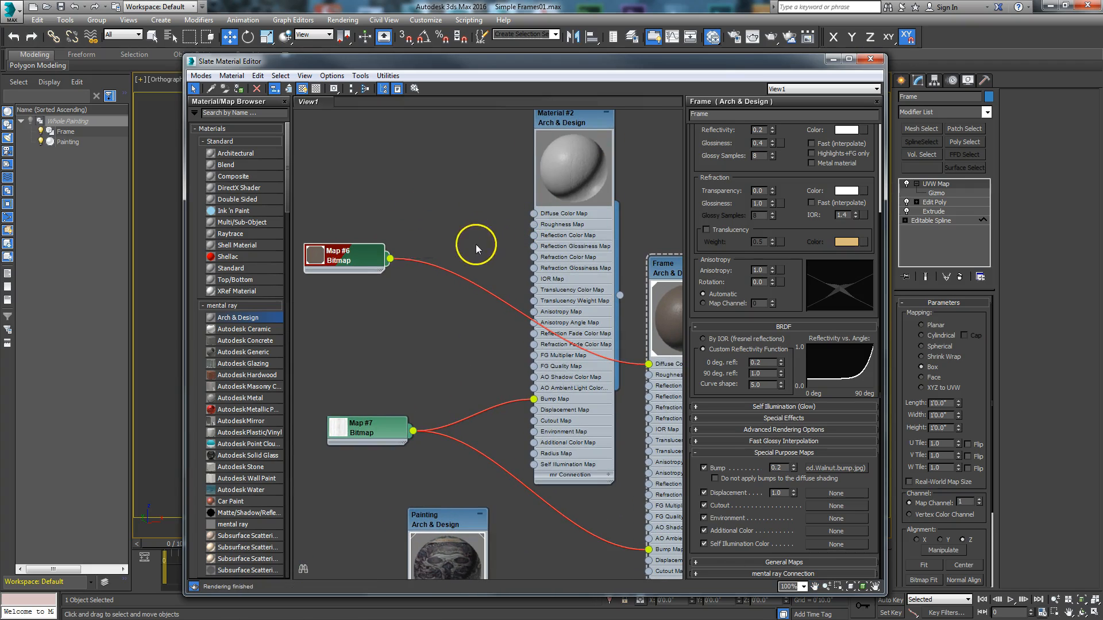
{"action": "left_click_drag", "start_coordinate": [368, 260], "coordinate": [432, 367]}
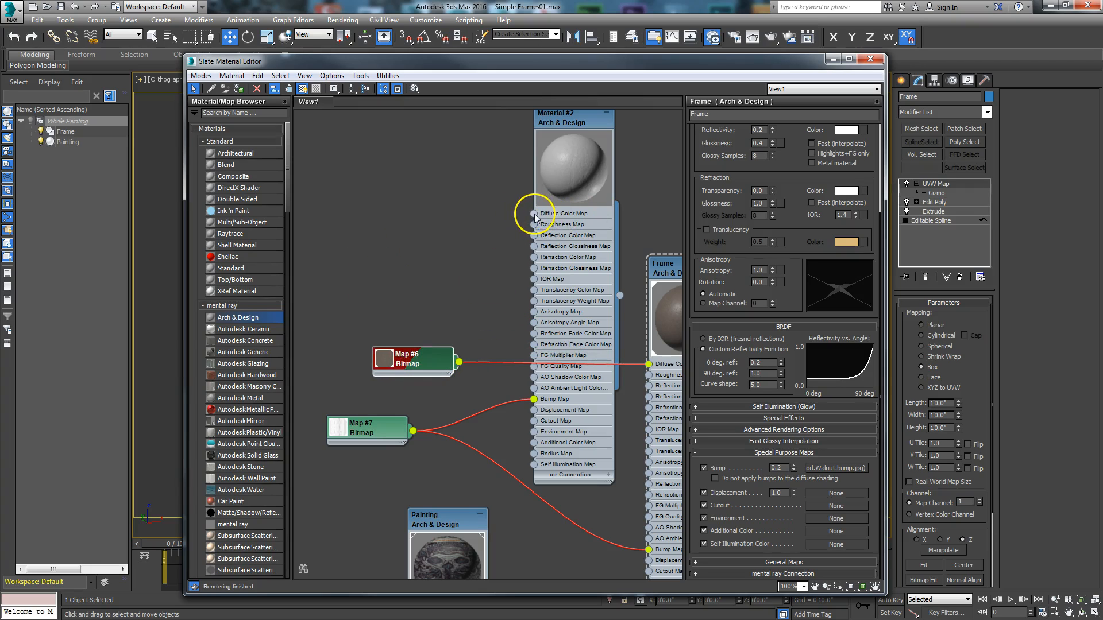
- Add a Composite map to the duplicated material's Diffuse Color Map input
{"action": "left_click_drag", "start_coordinate": [526, 215], "coordinate": [465, 210]}
{"action": "mouse_move", "coordinate": [485, 219]}
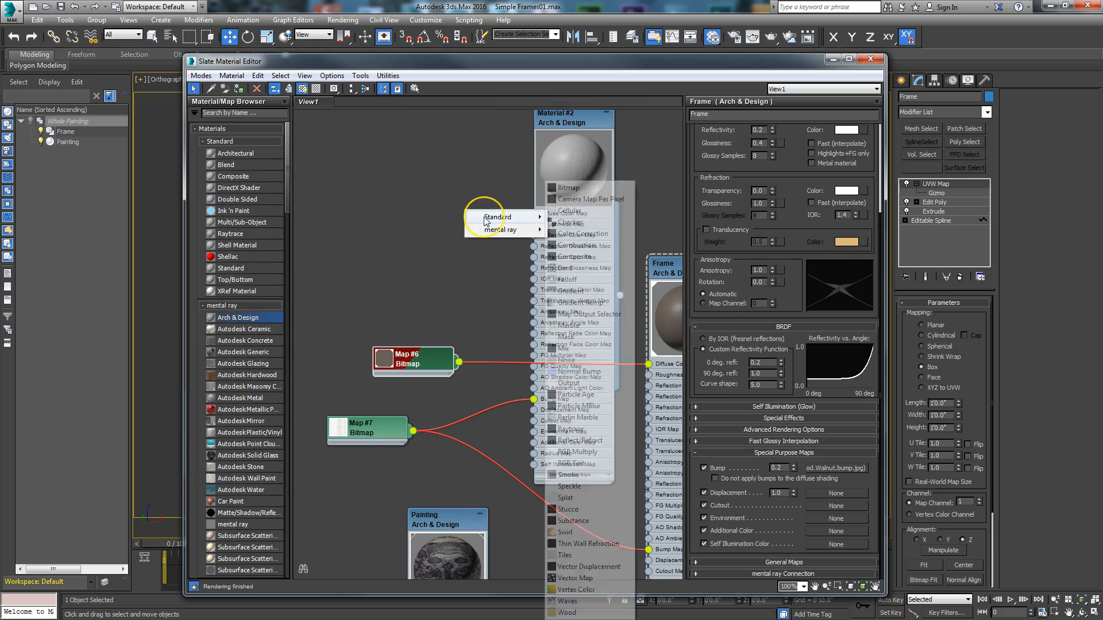
{"action": "left_click", "coordinate": [578, 256]}
{"action": "left_click_drag", "start_coordinate": [486, 216], "coordinate": [465, 203]}
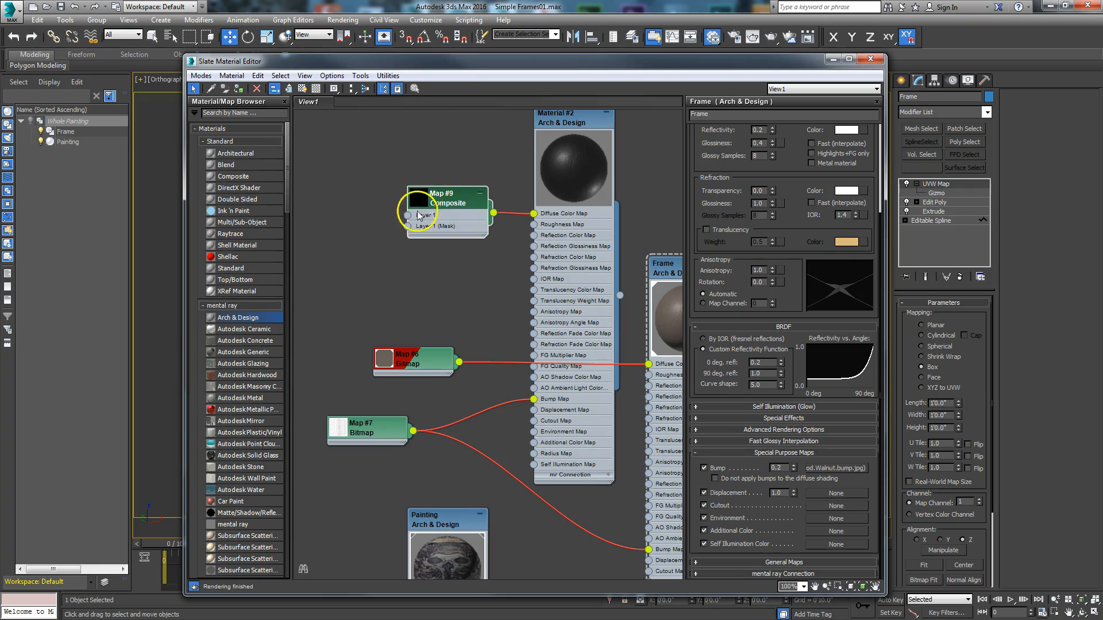
- Connect a new Color Correction map to Layer 1 of the Composite map
{"action": "middle_click_drag", "start_coordinate": [418, 215], "coordinate": [443, 309]}
{"action": "scroll", "coordinate": [446, 332], "scroll_direction": "up", "scroll_amount": 2}
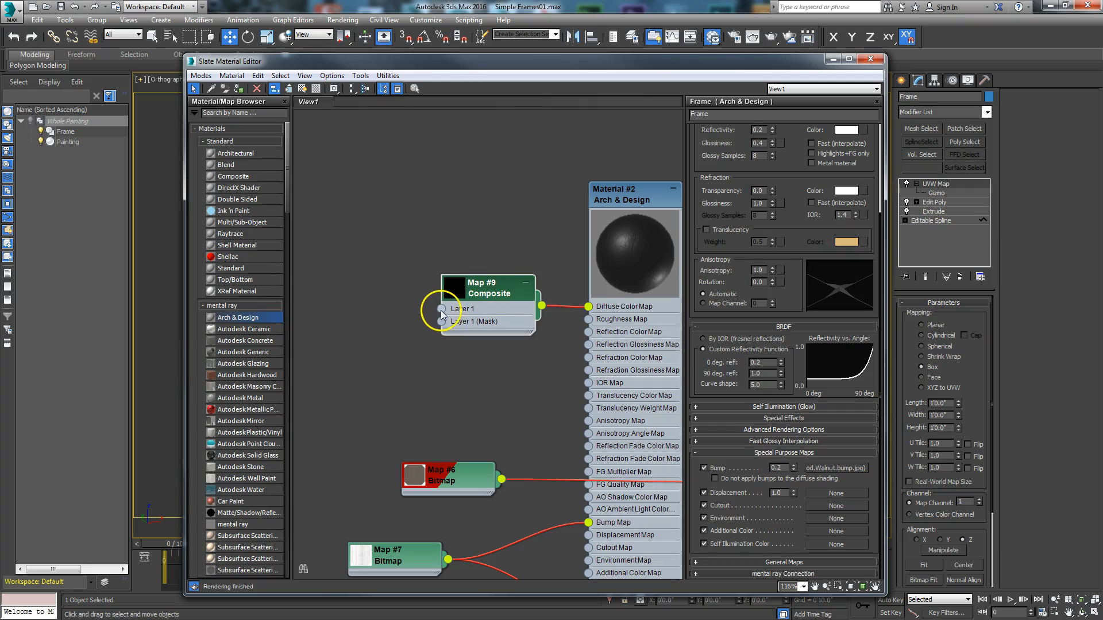
{"action": "left_click_drag", "start_coordinate": [444, 313], "coordinate": [371, 295]}
{"action": "mouse_move", "coordinate": [414, 301]}
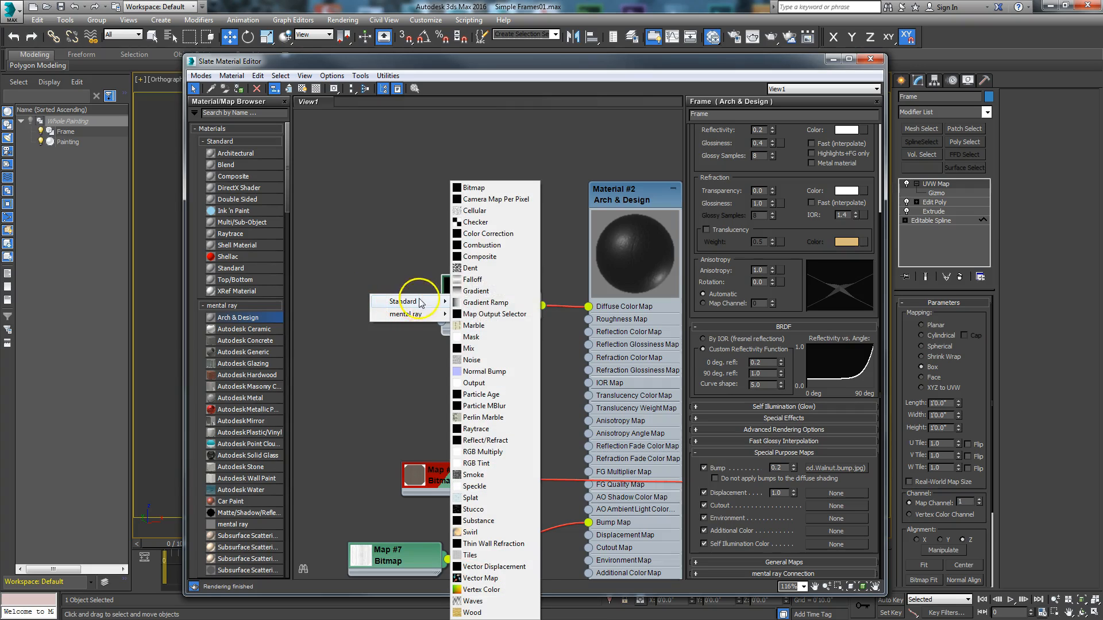
{"action": "left_click", "coordinate": [491, 234]}
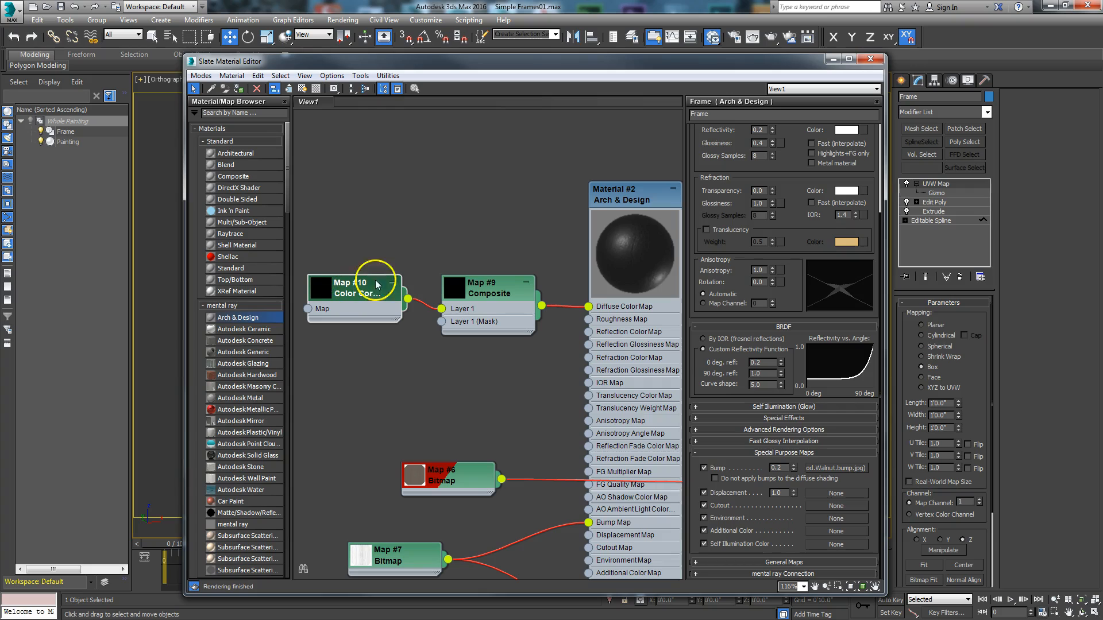
- Copy the sampled orange from the Color Clipboard into the Color Correction map's base color and close the floater
{"action": "left_click_drag", "start_coordinate": [517, 59], "coordinate": [418, 22]}
{"action": "left_click_drag", "start_coordinate": [777, 170], "coordinate": [872, 217]}
{"action": "double_click", "coordinate": [255, 261]}
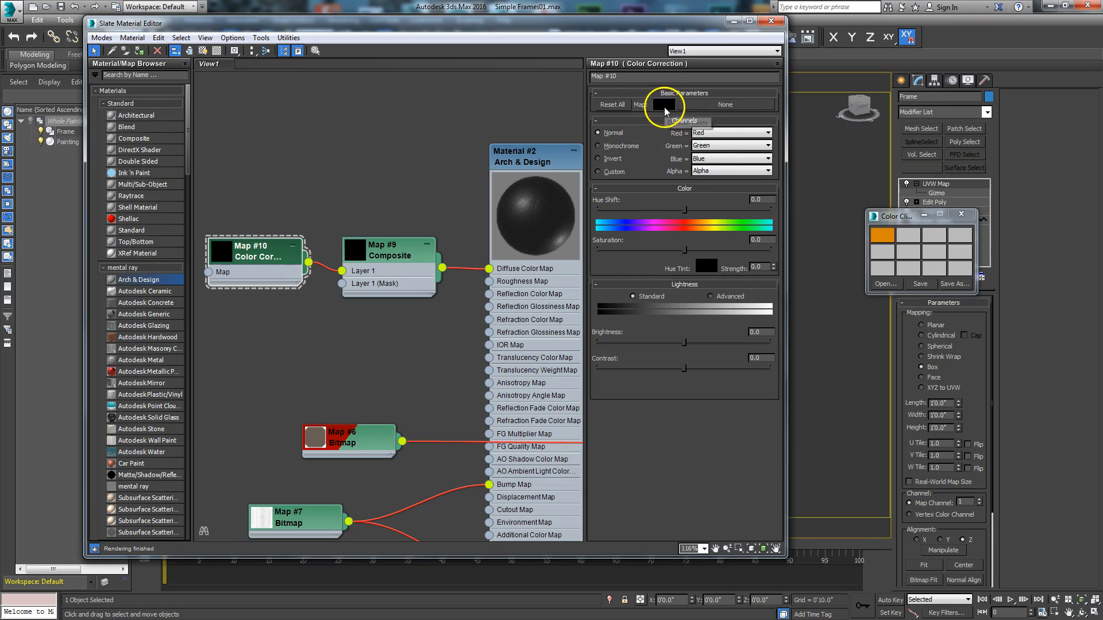
{"action": "left_click_drag", "start_coordinate": [882, 235], "coordinate": [666, 104]}
{"action": "left_click", "coordinate": [428, 293]}
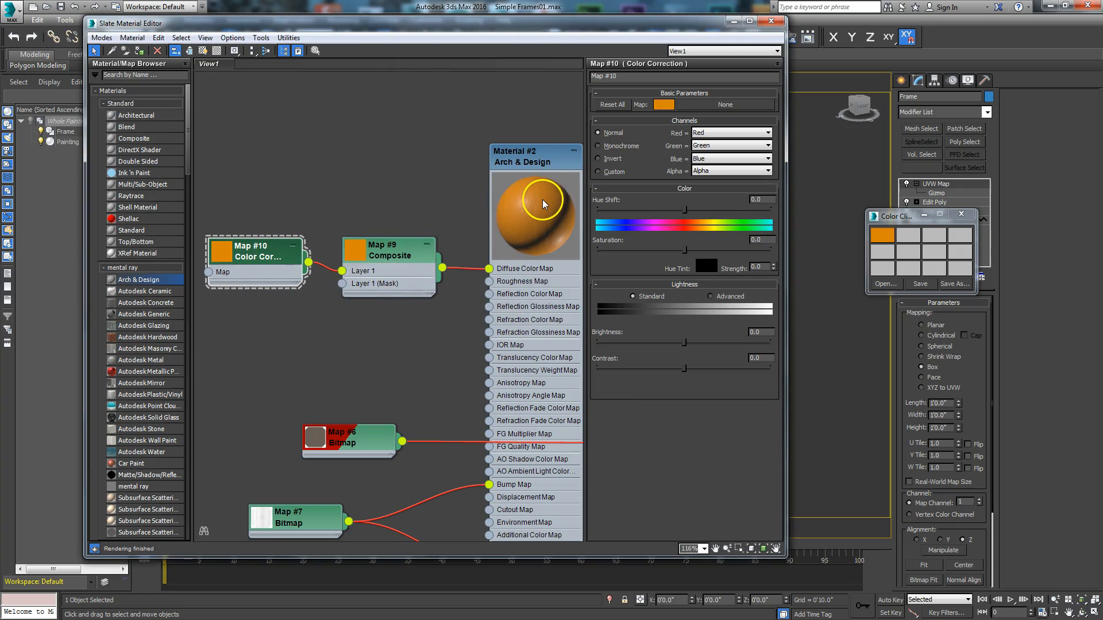
{"action": "left_click", "coordinate": [958, 217]}
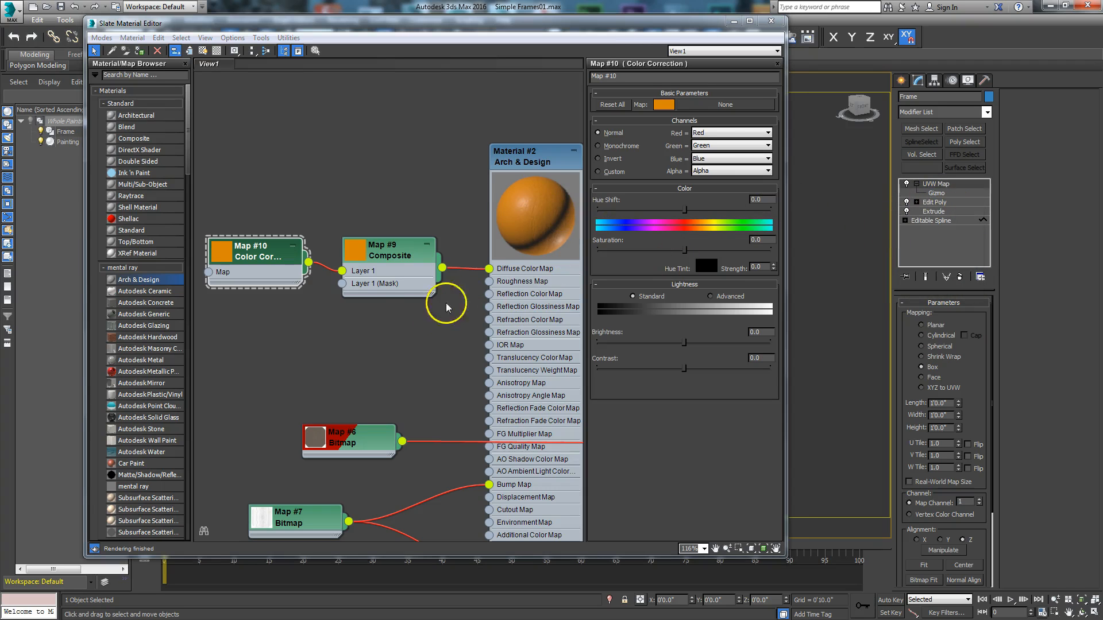
{"action": "middle_click_drag", "start_coordinate": [360, 391], "coordinate": [369, 344]}
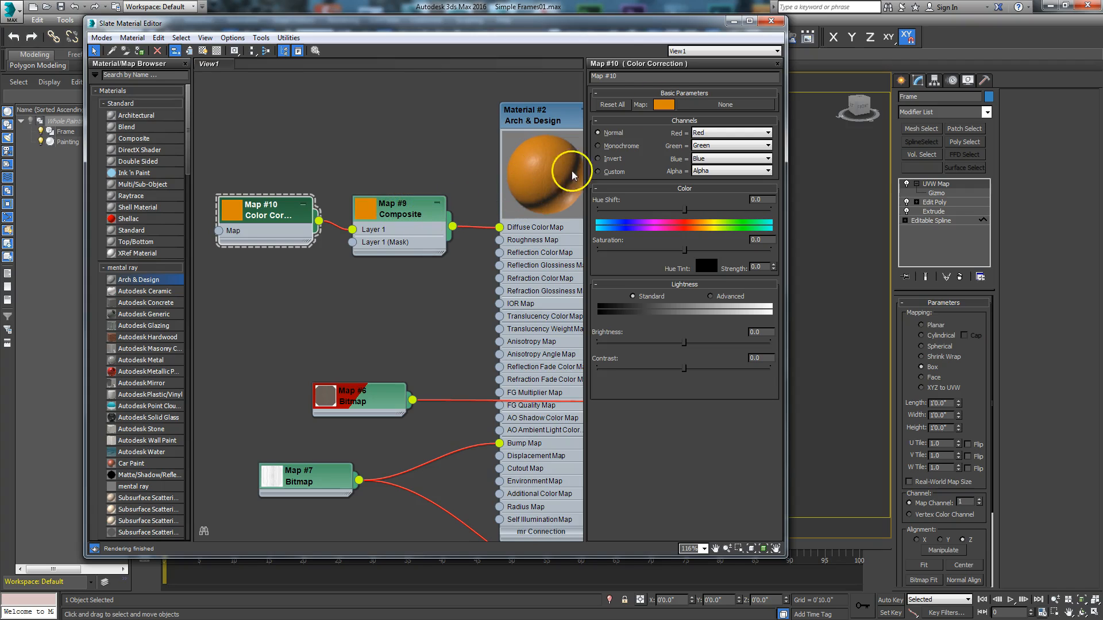
- Add a second layer to the Composite map feeding the duplicated material's Diffuse Color Map
{"action": "left_click_drag", "start_coordinate": [615, 32], "coordinate": [138, 178]}
{"action": "middle_click_drag", "start_coordinate": [419, 192], "coordinate": [484, 353], "text": "alt"}
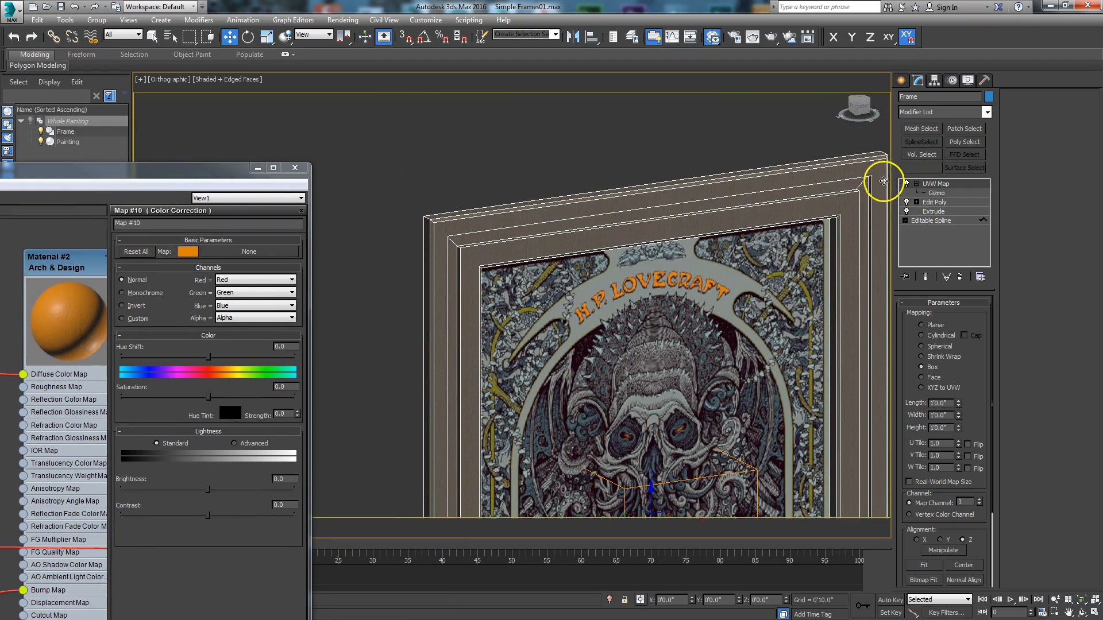
{"action": "double_click", "coordinate": [177, 167]}
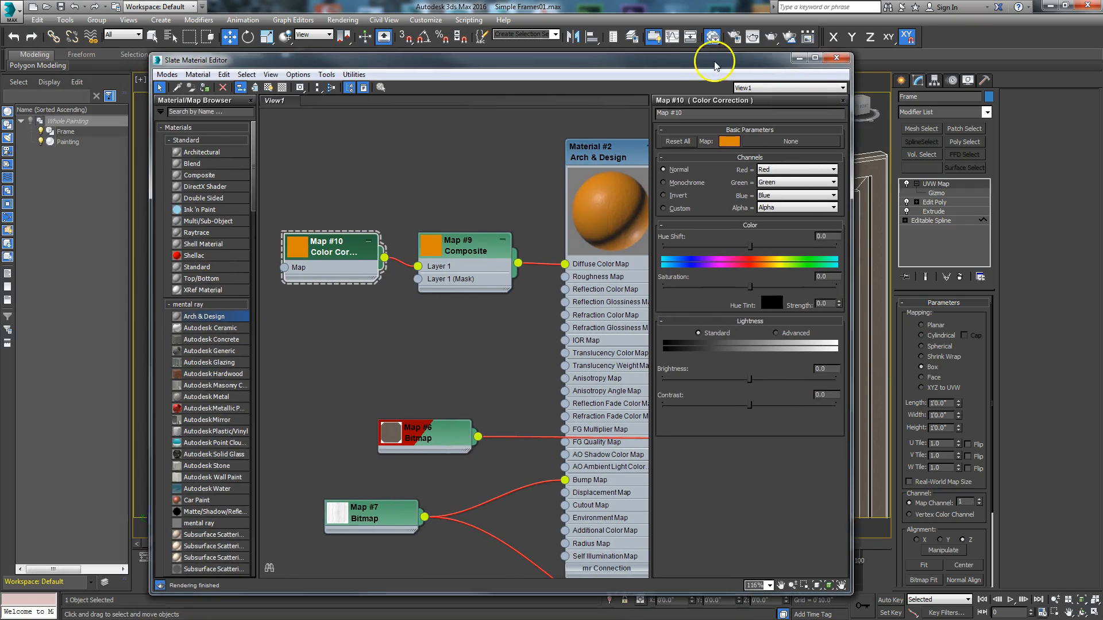
{"action": "double_click", "coordinate": [460, 251]}
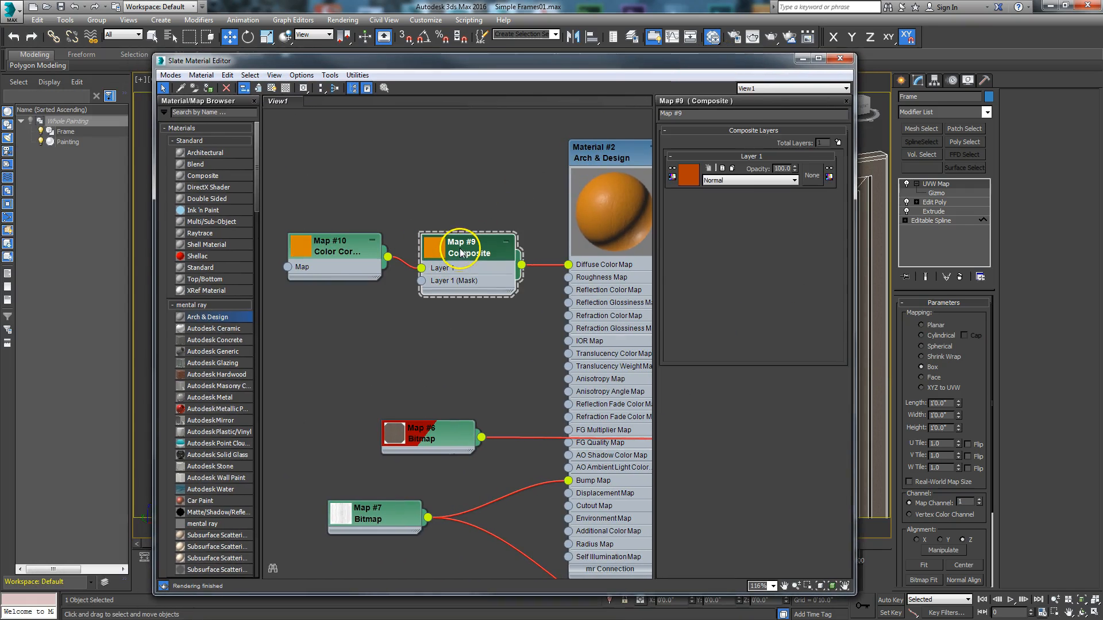
{"action": "left_click", "coordinate": [839, 143]}
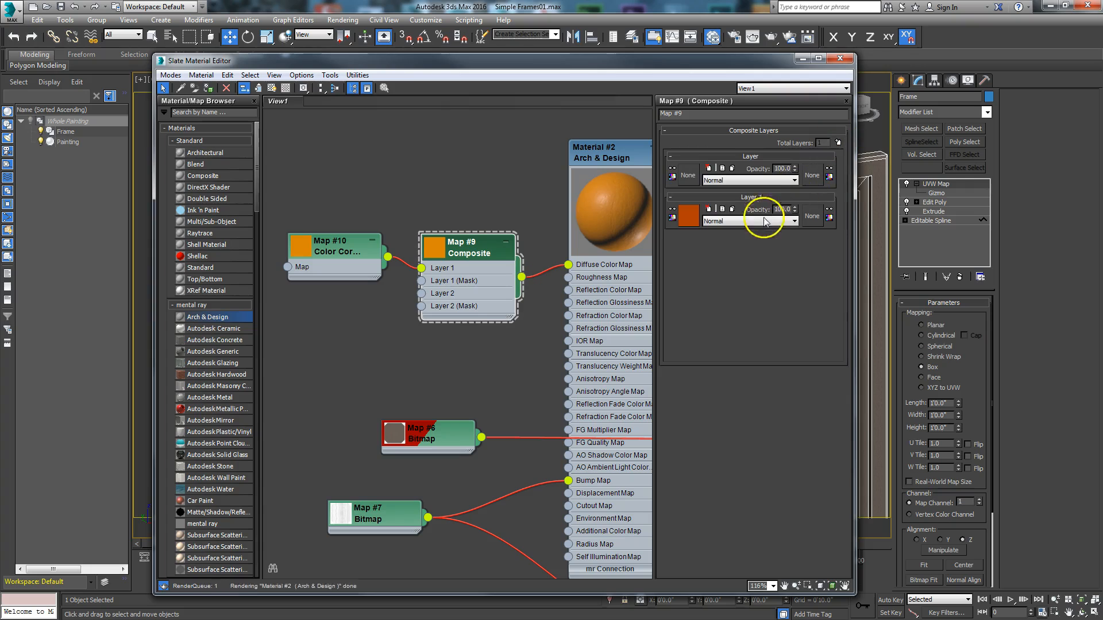
- View the Map #7 bump bitmap's image to examine its wood grain, and close the image window
{"action": "left_click_drag", "start_coordinate": [396, 512], "coordinate": [343, 499]}
{"action": "scroll", "coordinate": [381, 524], "scroll_direction": "up", "scroll_amount": 1}
{"action": "middle_click_drag", "start_coordinate": [380, 524], "coordinate": [421, 470]}
{"action": "double_click", "coordinate": [360, 444]}
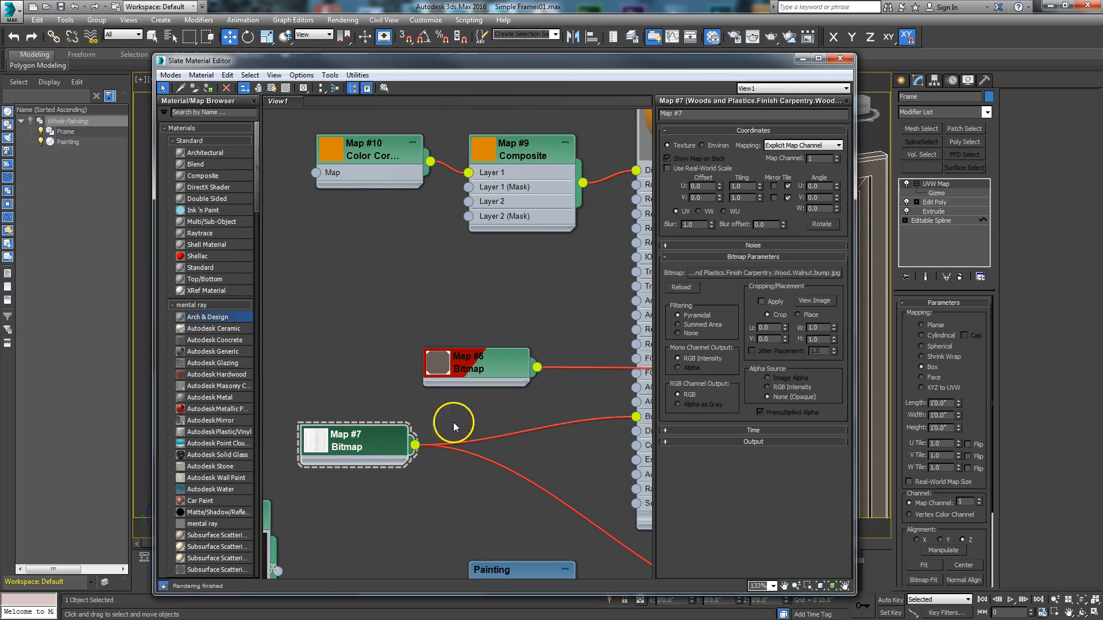
{"action": "left_click", "coordinate": [814, 301]}
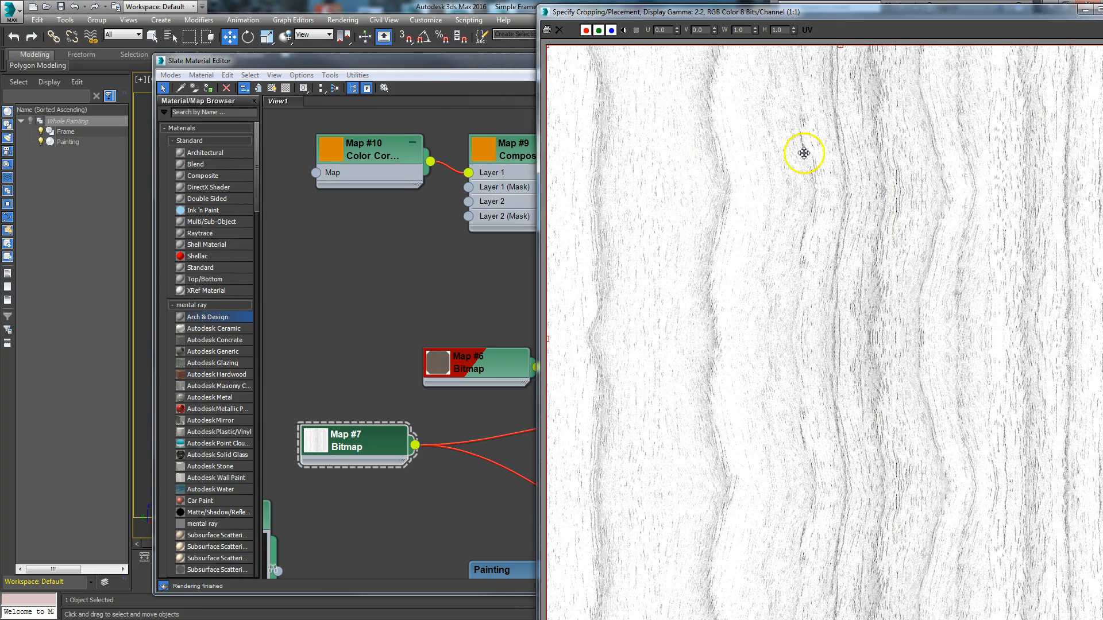
{"action": "left_click_drag", "start_coordinate": [923, 13], "coordinate": [638, 72]}
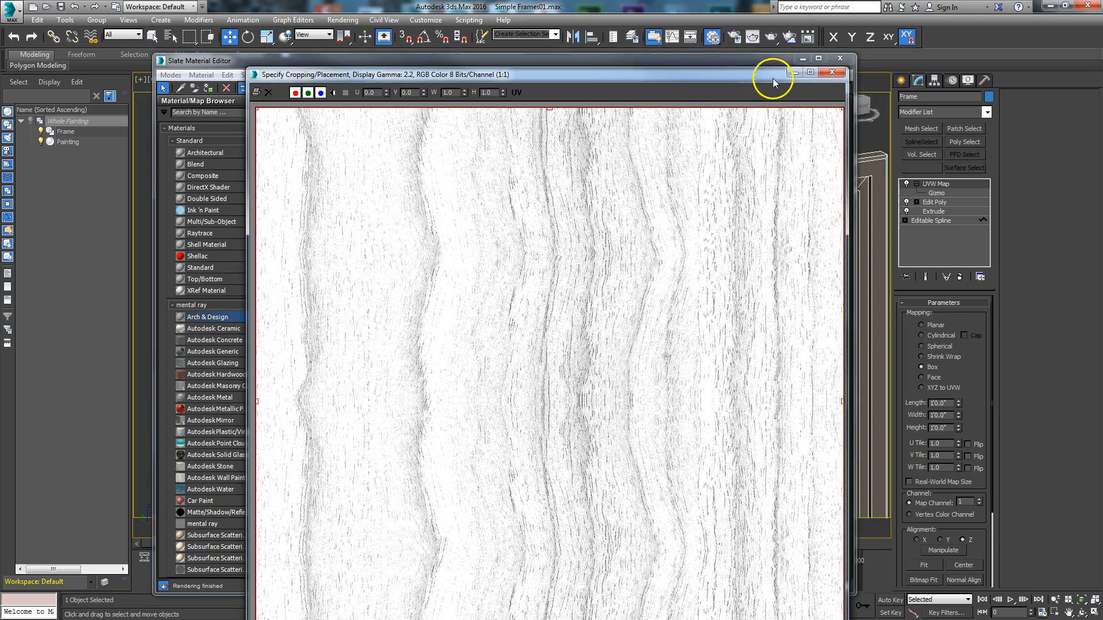
{"action": "left_click", "coordinate": [830, 72]}
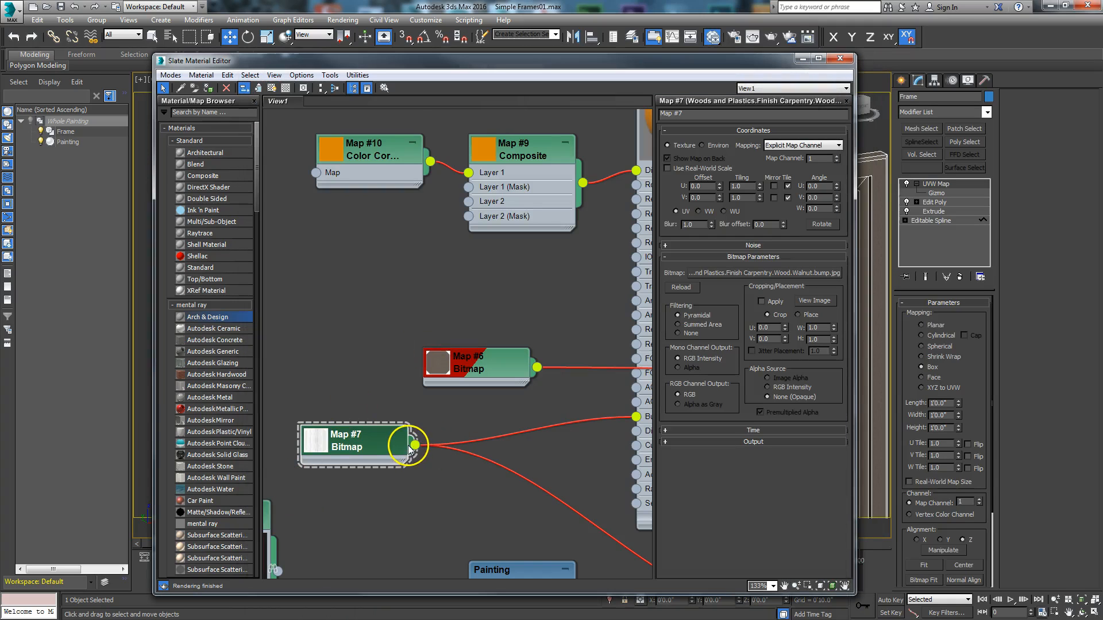
- Connect the Map #7 bitmap to the Composite map's Layer 2 and enlarge the Composite node's preview
{"action": "left_click_drag", "start_coordinate": [415, 445], "coordinate": [469, 201]}
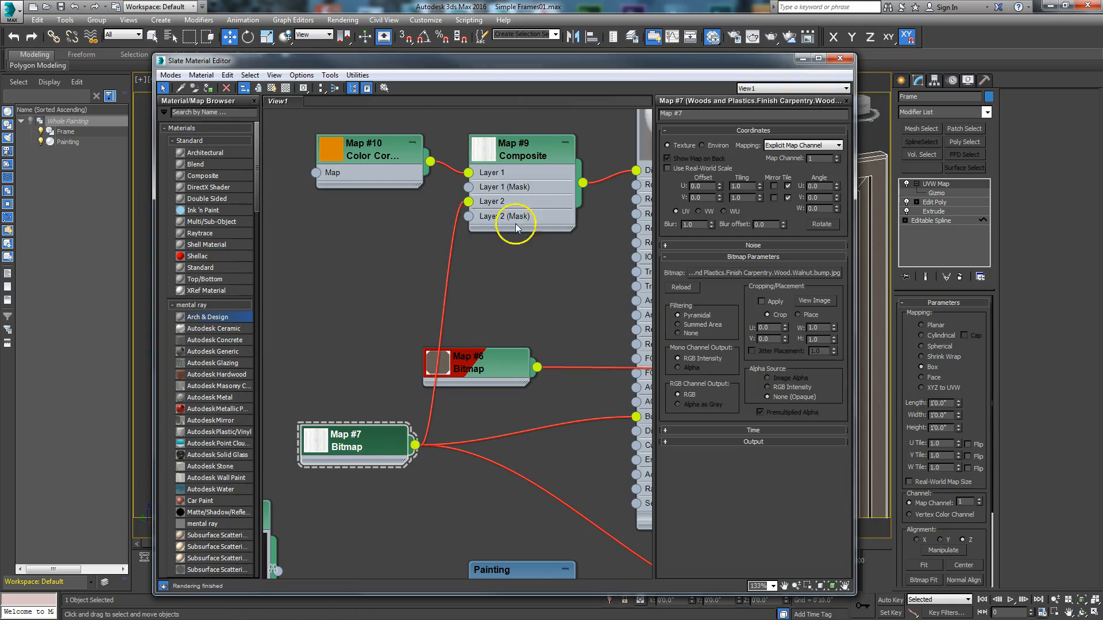
{"action": "scroll", "coordinate": [511, 224], "scroll_direction": "up", "scroll_amount": 1}
{"action": "middle_click_drag", "start_coordinate": [512, 224], "coordinate": [520, 360]}
{"action": "scroll", "coordinate": [520, 361], "scroll_direction": "up", "scroll_amount": 1}
{"action": "double_click", "coordinate": [475, 260]}
{"action": "left_click_drag", "start_coordinate": [516, 257], "coordinate": [515, 188]}
{"action": "left_click_drag", "start_coordinate": [290, 207], "coordinate": [272, 279]}
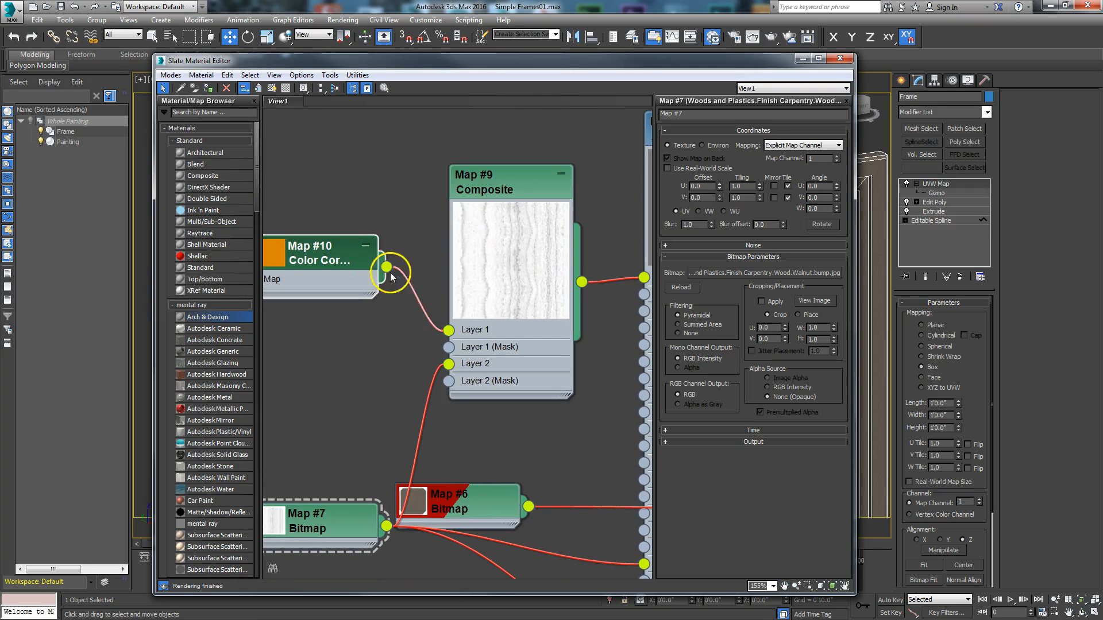
- Set the Composite map's Layer 2 blend mode to Multiply and move Map #7 up beside the Composite node
{"action": "double_click", "coordinate": [516, 183]}
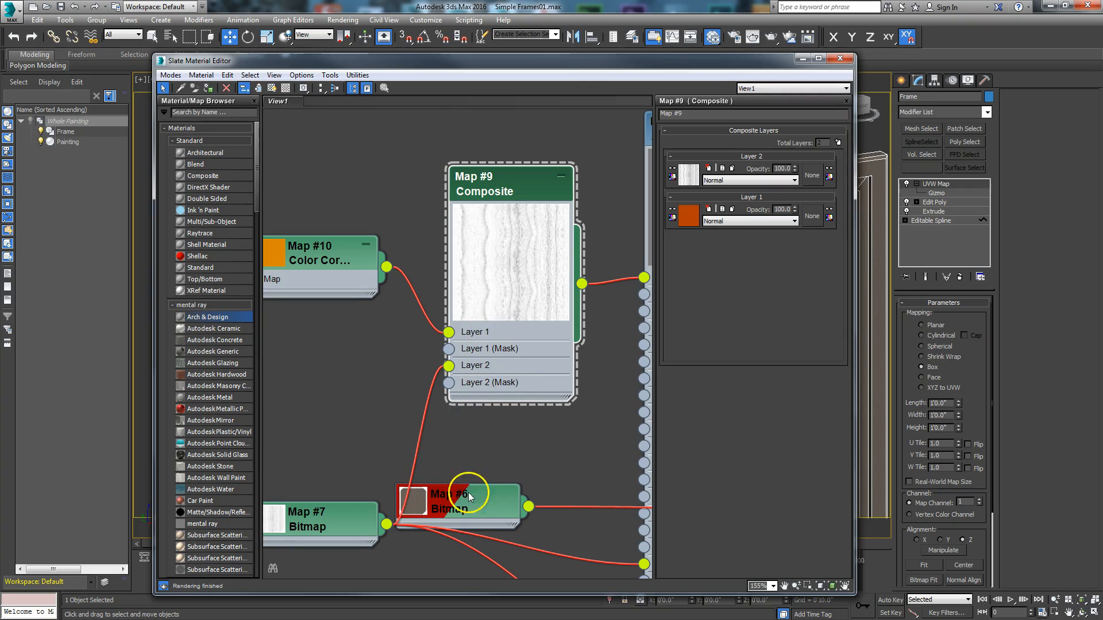
{"action": "left_click_drag", "start_coordinate": [346, 517], "coordinate": [333, 388]}
{"action": "left_click", "coordinate": [794, 180]}
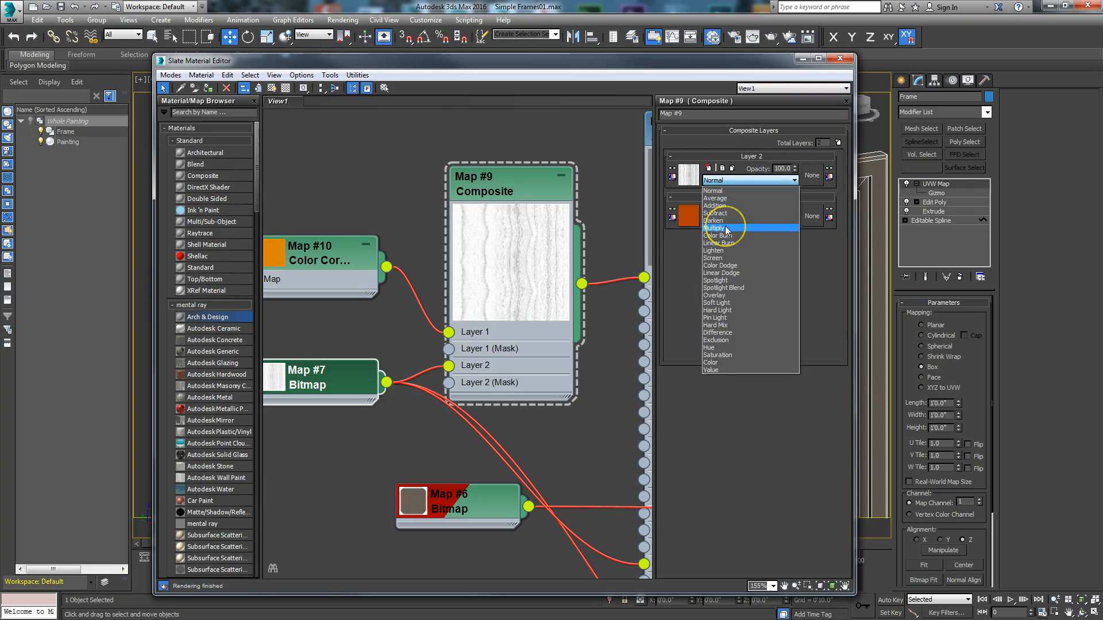
{"action": "left_click", "coordinate": [727, 228]}
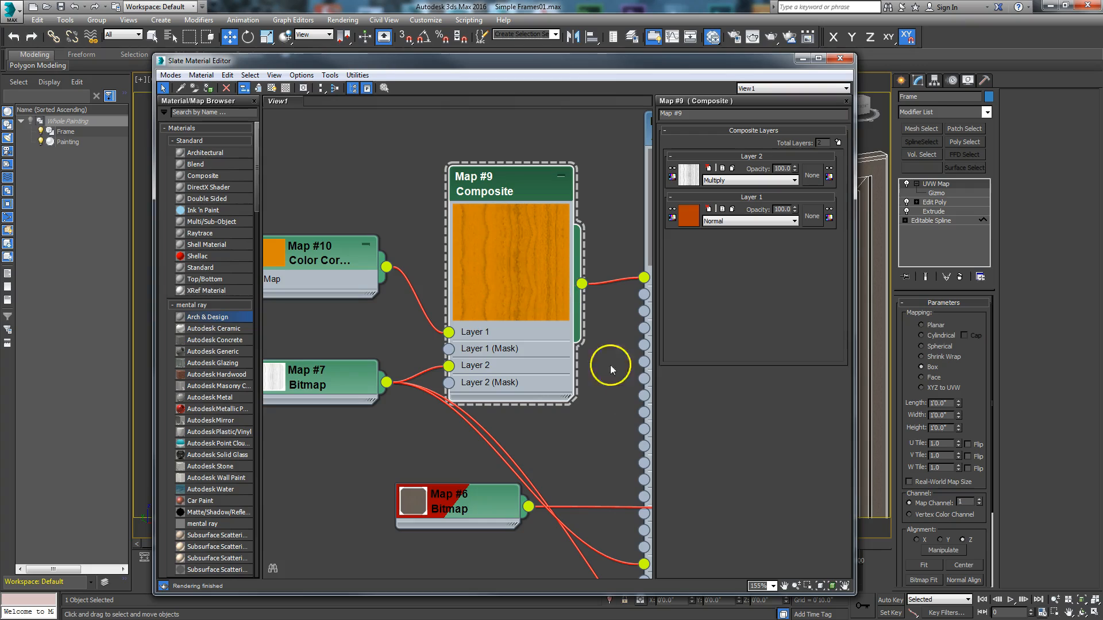
{"action": "middle_click_drag", "start_coordinate": [591, 439], "coordinate": [517, 357]}
{"action": "scroll", "coordinate": [517, 356], "scroll_direction": "down", "scroll_amount": 1}
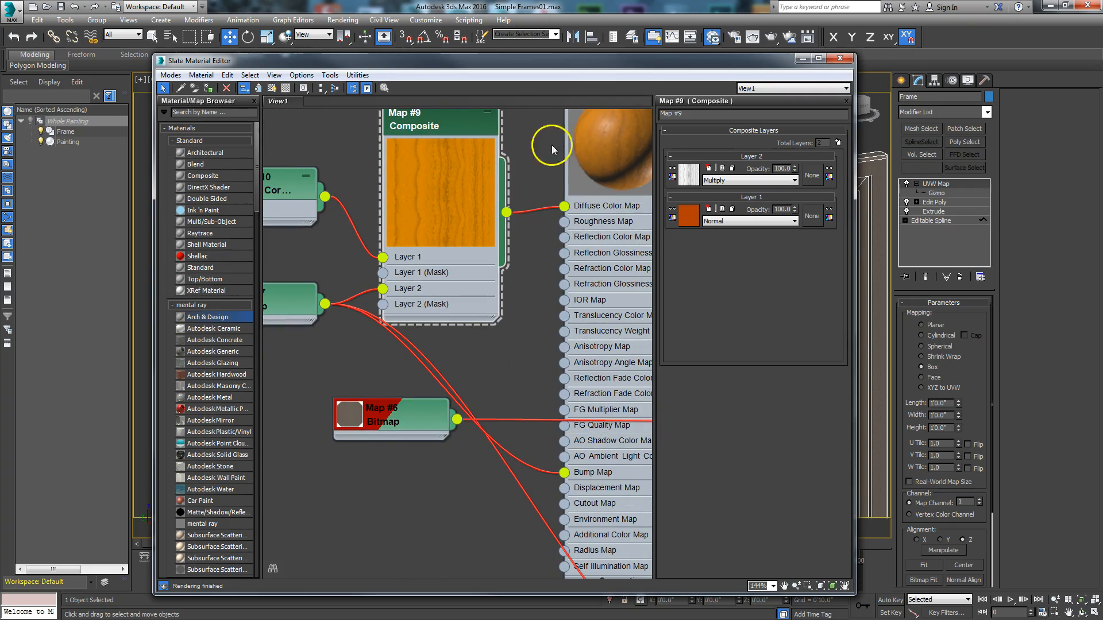
{"action": "middle_click_drag", "start_coordinate": [551, 144], "coordinate": [609, 191]}
{"action": "left_click_drag", "start_coordinate": [292, 250], "coordinate": [308, 283]}
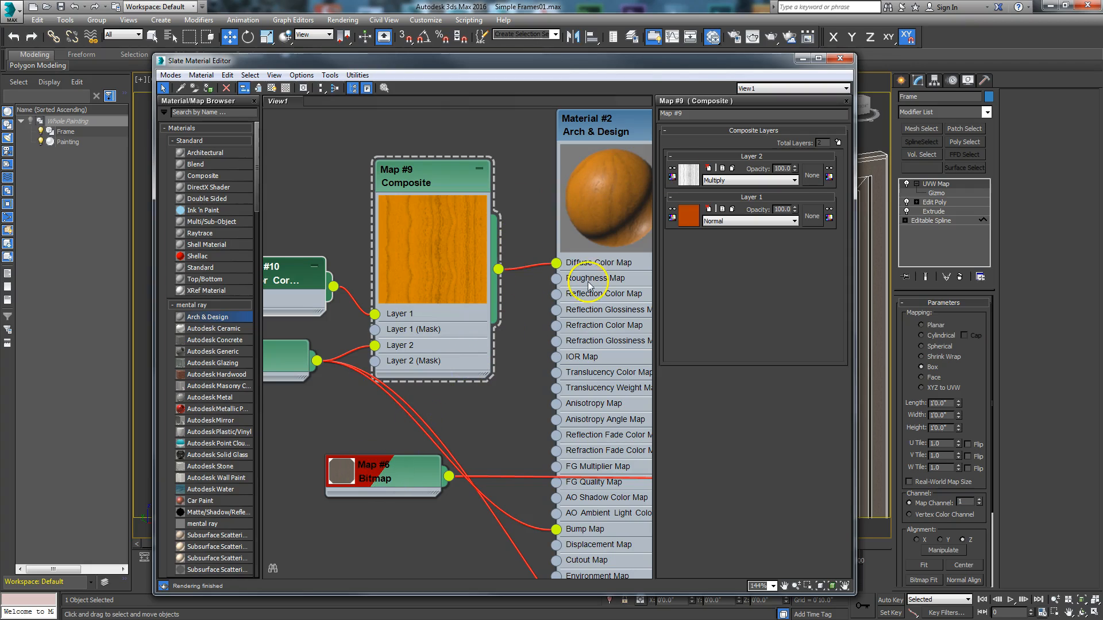
- Check in a front view which of the frame's polygons are selected in its Edit Poly modifier
{"action": "left_click_drag", "start_coordinate": [700, 63], "coordinate": [125, 57]}
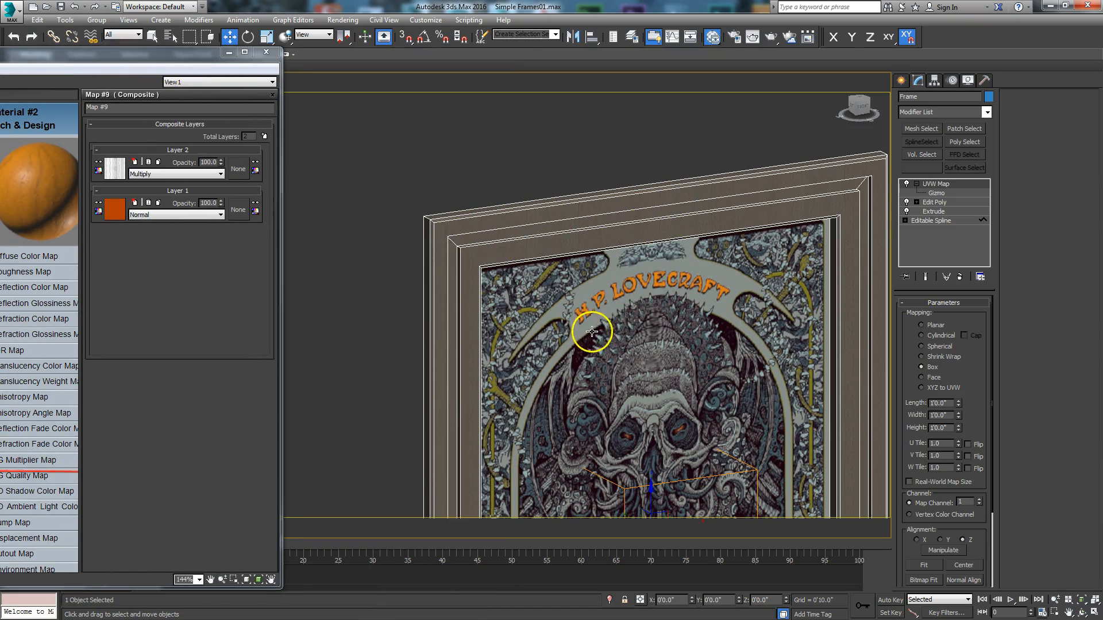
{"action": "key", "text": "f"}
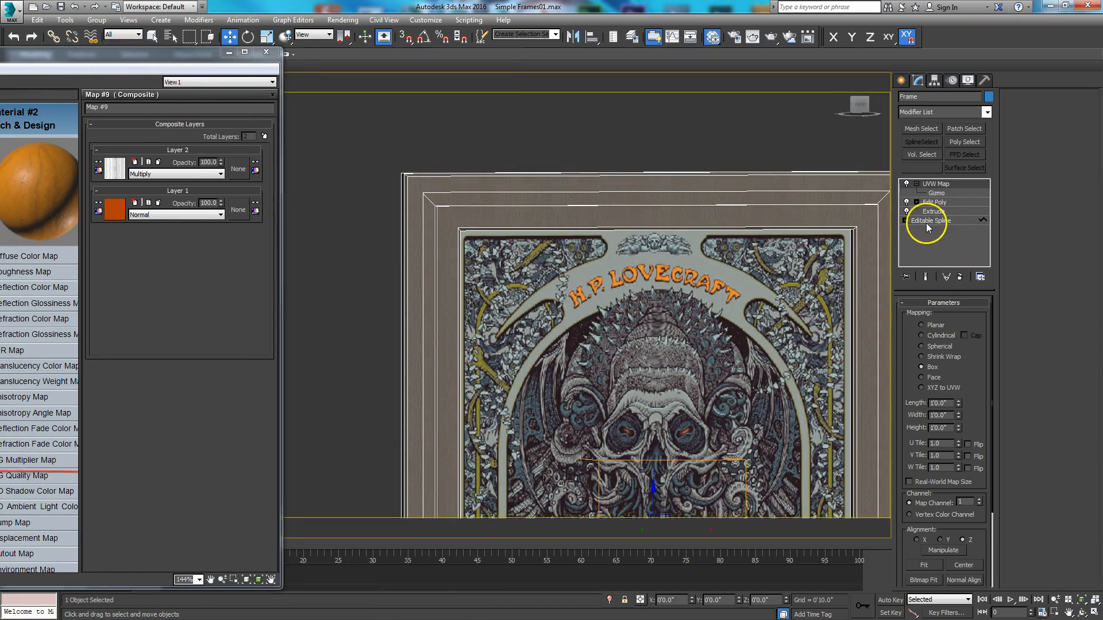
{"action": "left_click", "coordinate": [941, 207]}
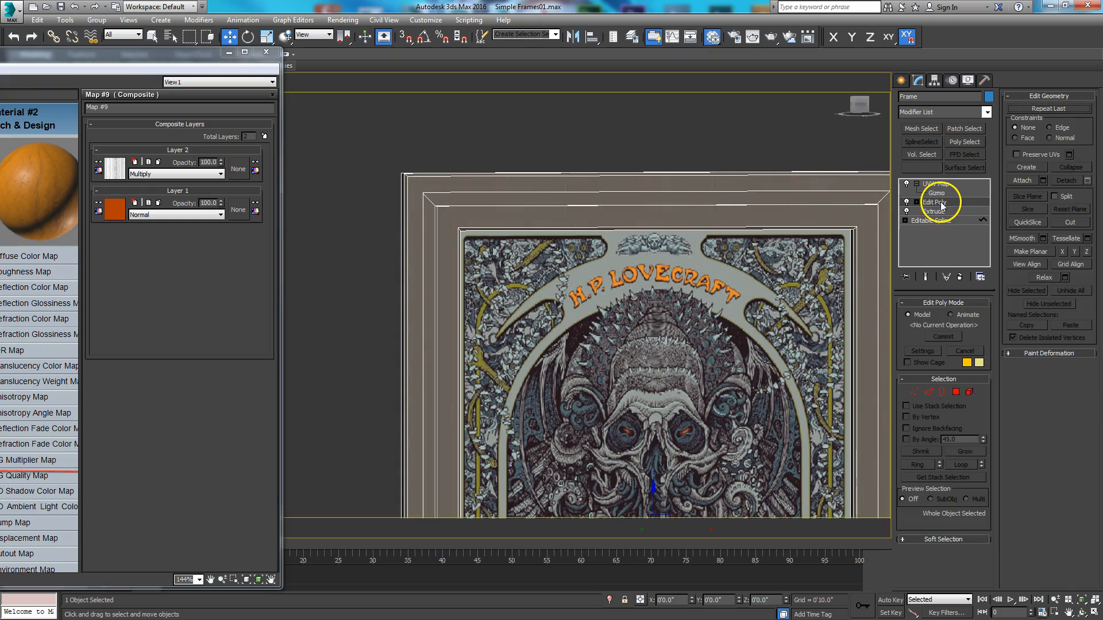
{"action": "left_click", "coordinate": [956, 392]}
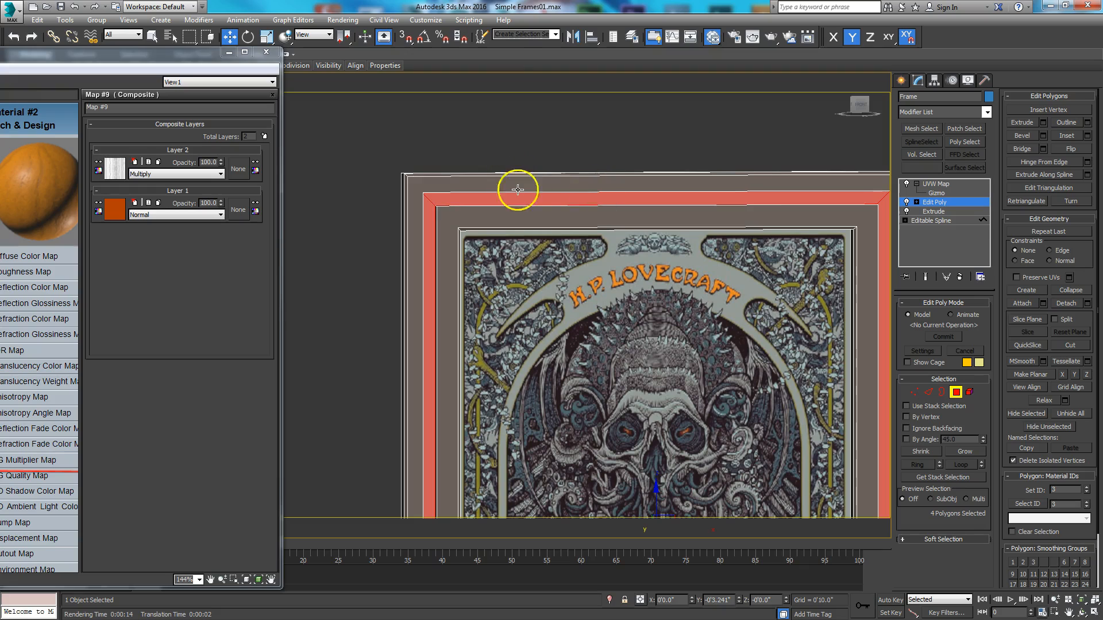
{"action": "left_click", "coordinate": [954, 393]}
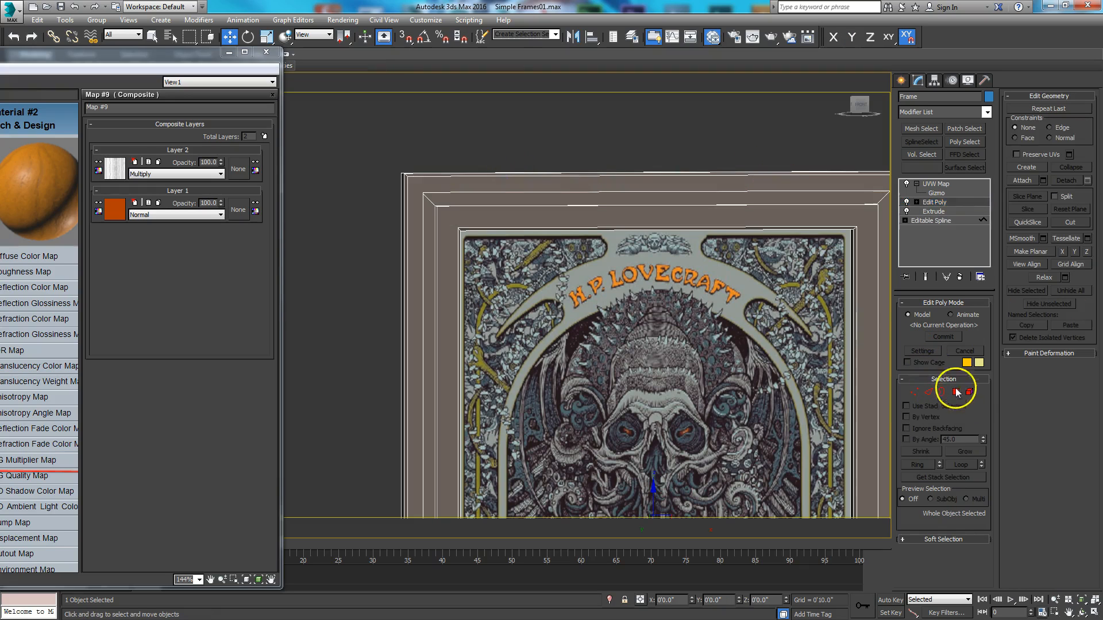
- Copy the Frame's UVW Map modifier and collapse the whole modifier stack
{"action": "left_click", "coordinate": [936, 185]}
{"action": "right_click", "coordinate": [936, 187]}
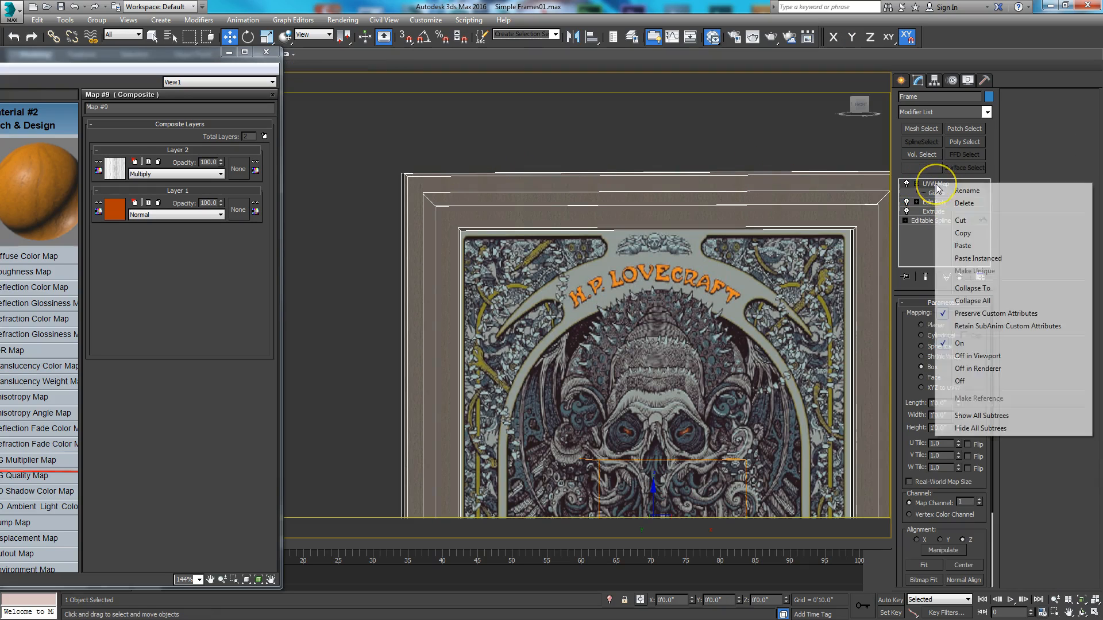
{"action": "left_click", "coordinate": [963, 233]}
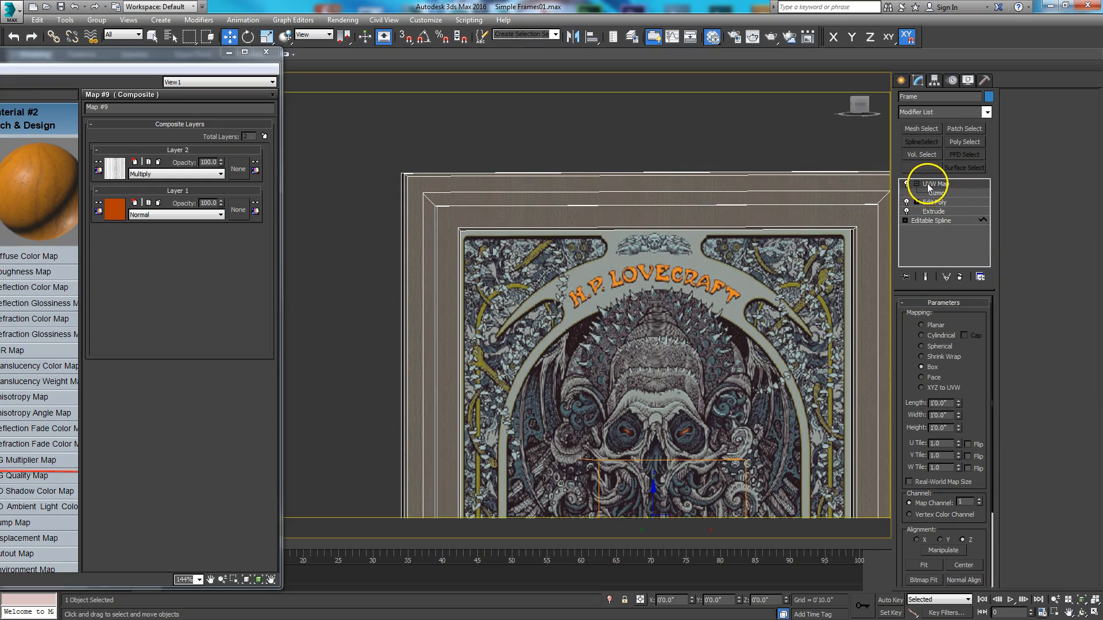
{"action": "right_click", "coordinate": [930, 187]}
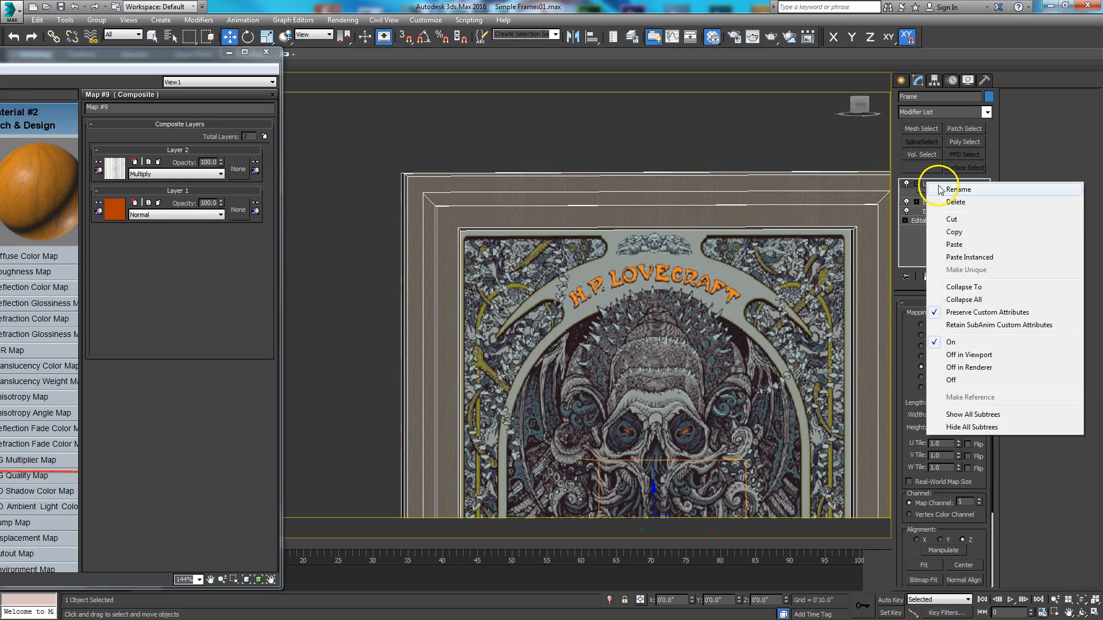
{"action": "left_click", "coordinate": [966, 300]}
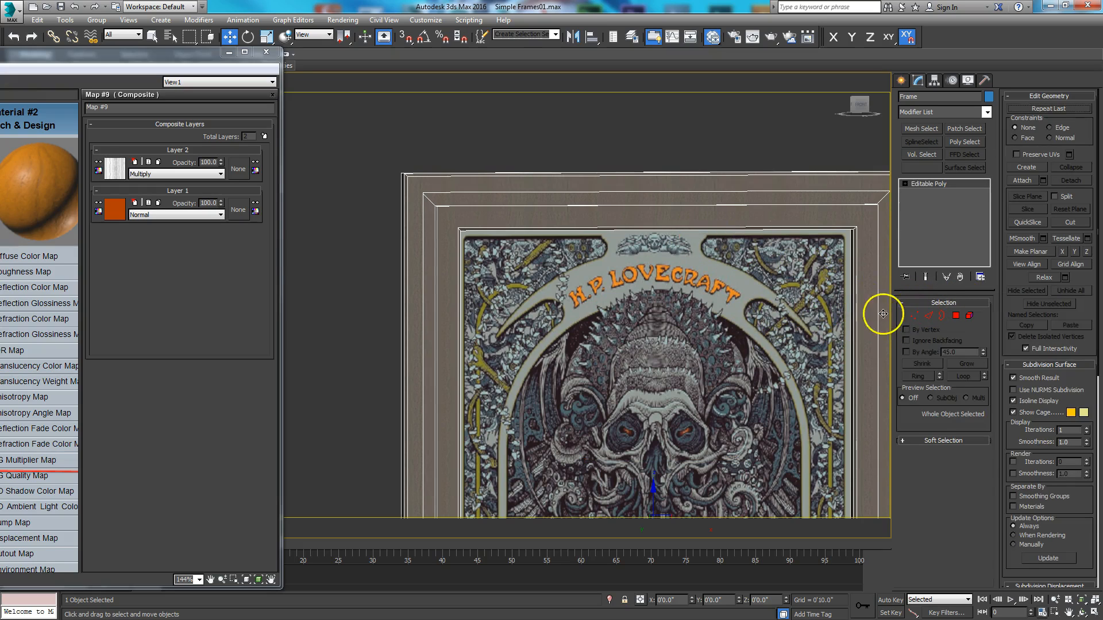
- Activate the recessed strip's polygon selection on the Frame and rename Material #2 as Frame Inlay
{"action": "left_click", "coordinate": [955, 316]}
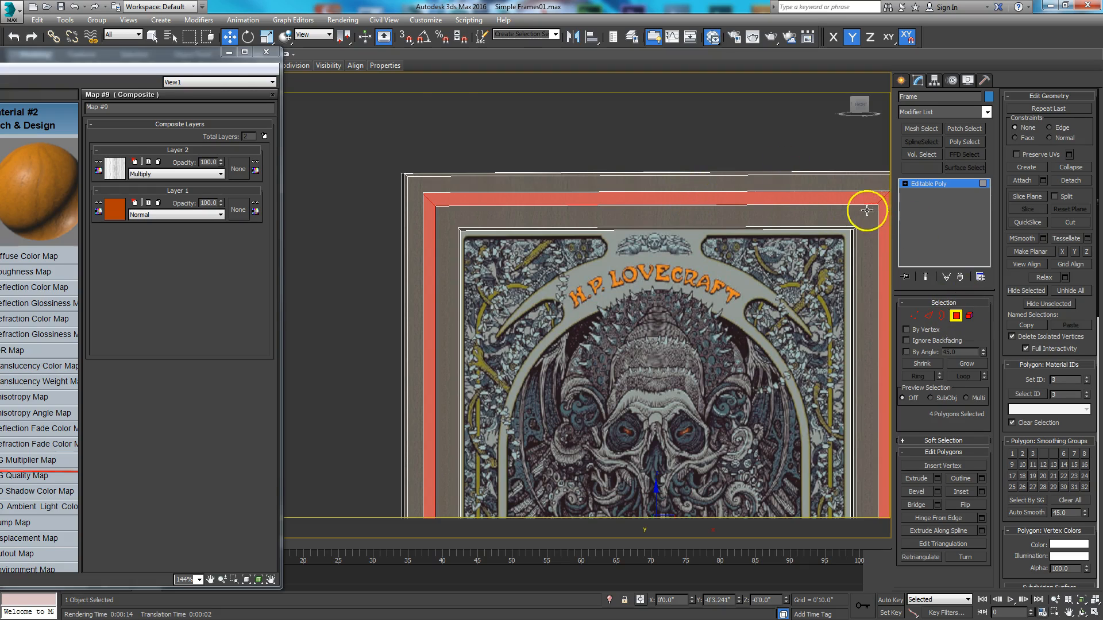
{"action": "left_click_drag", "start_coordinate": [98, 61], "coordinate": [505, 64]}
{"action": "middle_click_drag", "start_coordinate": [441, 126], "coordinate": [381, 198]}
{"action": "double_click", "coordinate": [380, 198]}
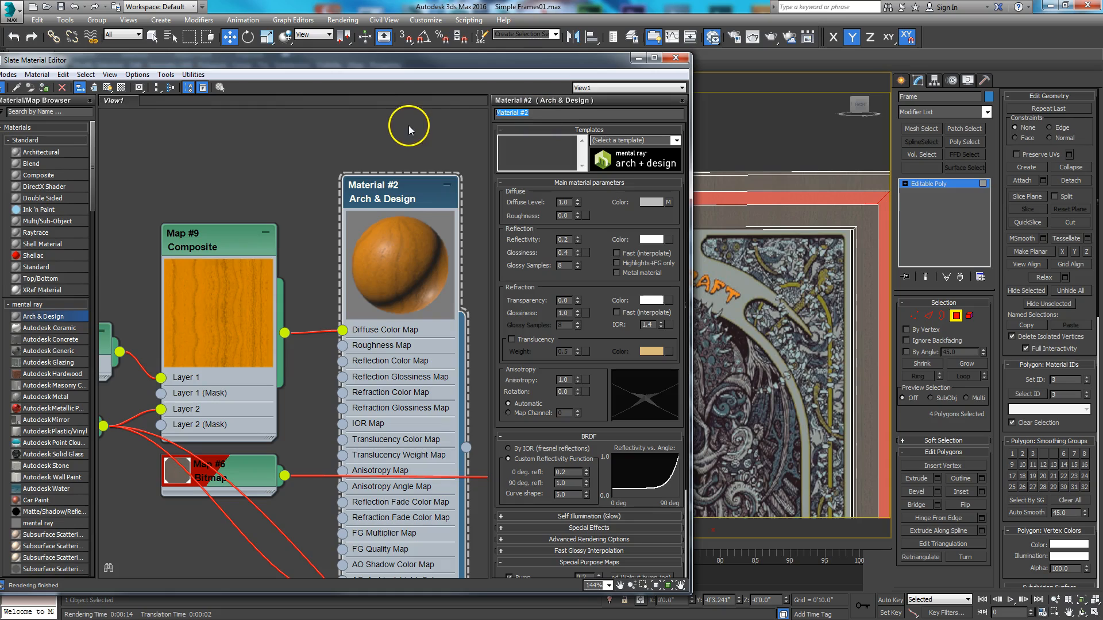
{"action": "type", "text": "Inlay"}
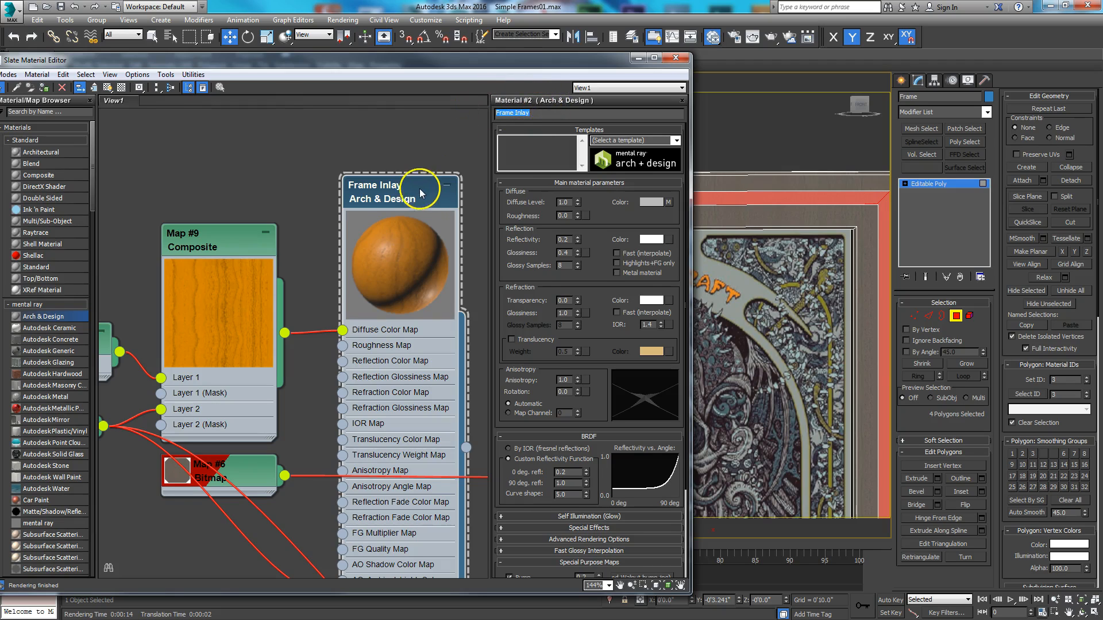
- Assign the Frame Inlay material to the selected strip polygons and leave polygon editing
{"action": "right_click", "coordinate": [416, 170]}
{"action": "left_click", "coordinate": [439, 192]}
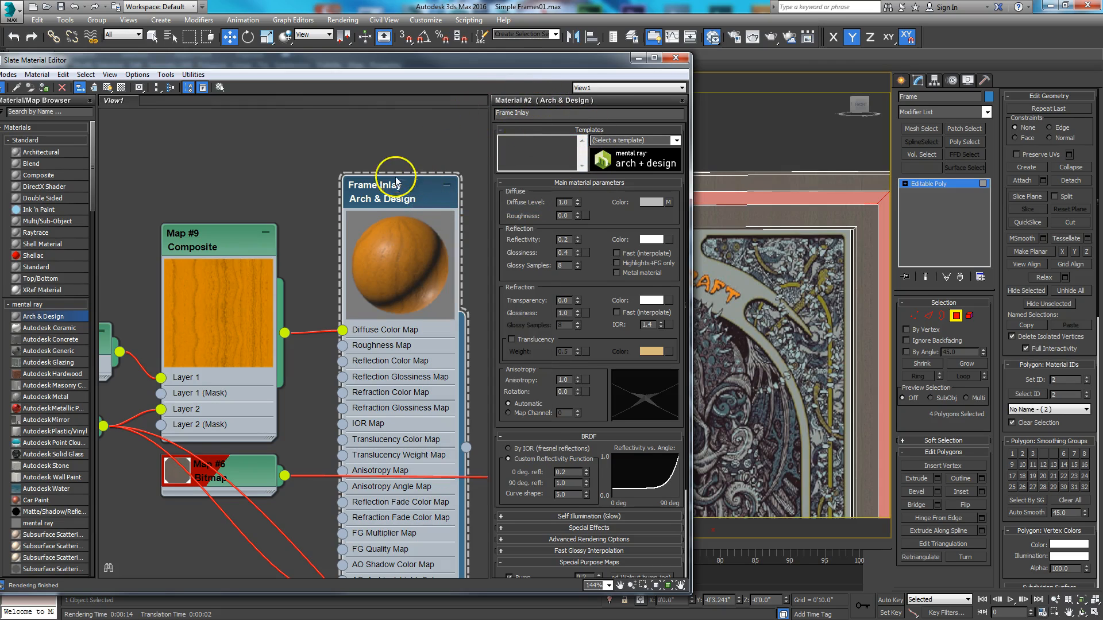
{"action": "left_click_drag", "start_coordinate": [567, 69], "coordinate": [314, 93]}
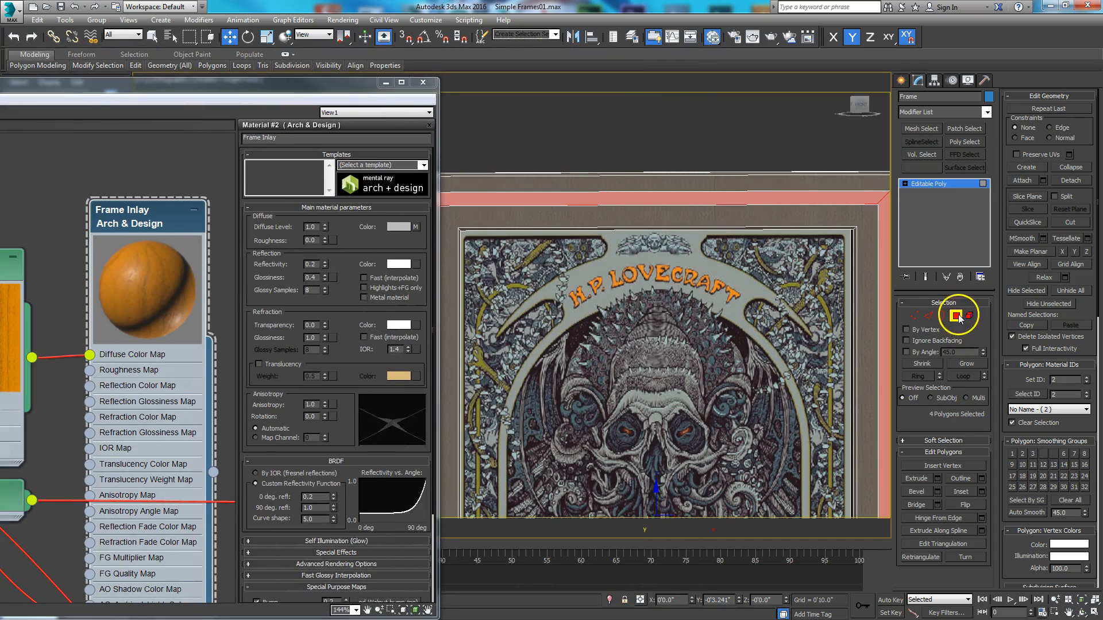
{"action": "left_click", "coordinate": [956, 315]}
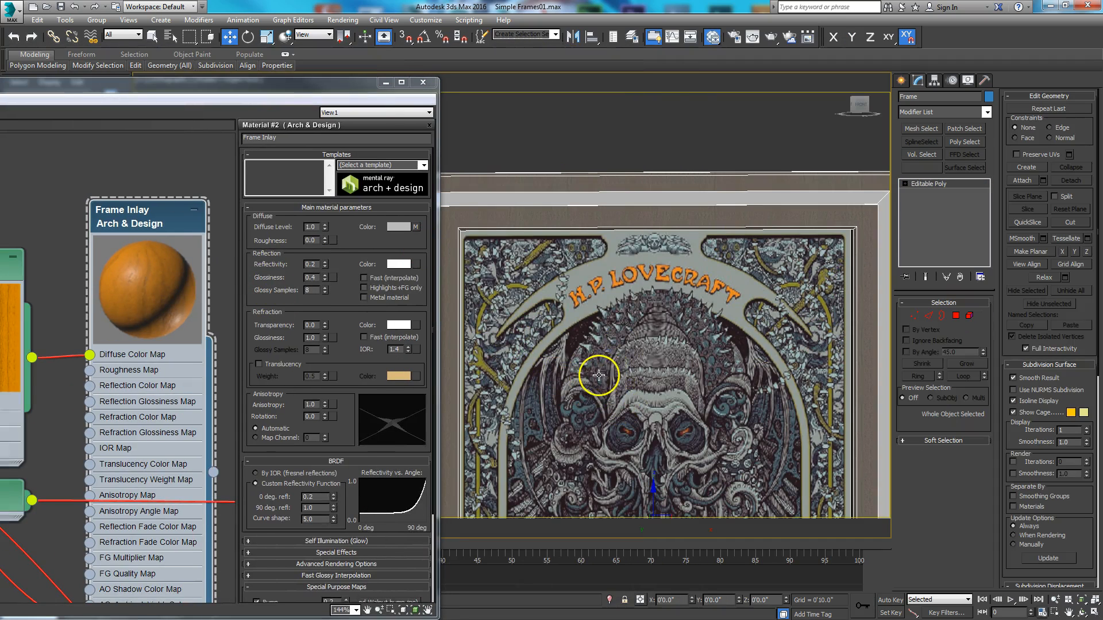
- Display the Frame Inlay material's texture on the strip in the viewport
{"action": "middle_click_drag", "start_coordinate": [598, 377], "coordinate": [630, 394], "text": "alt"}
{"action": "left_click_drag", "start_coordinate": [283, 83], "coordinate": [459, 66]}
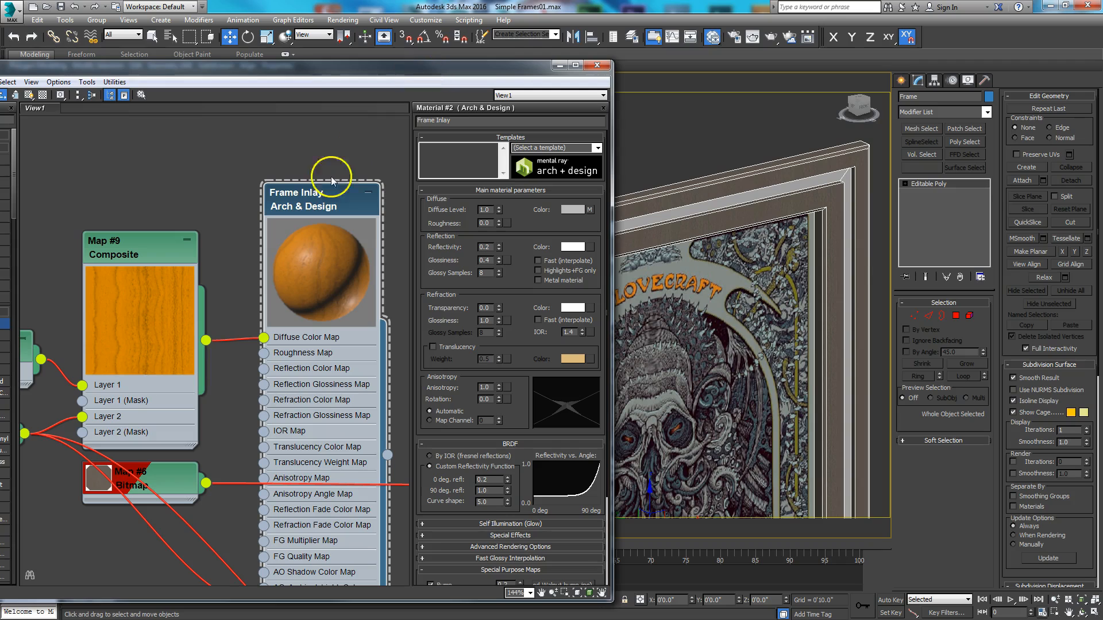
{"action": "left_click", "coordinate": [28, 96]}
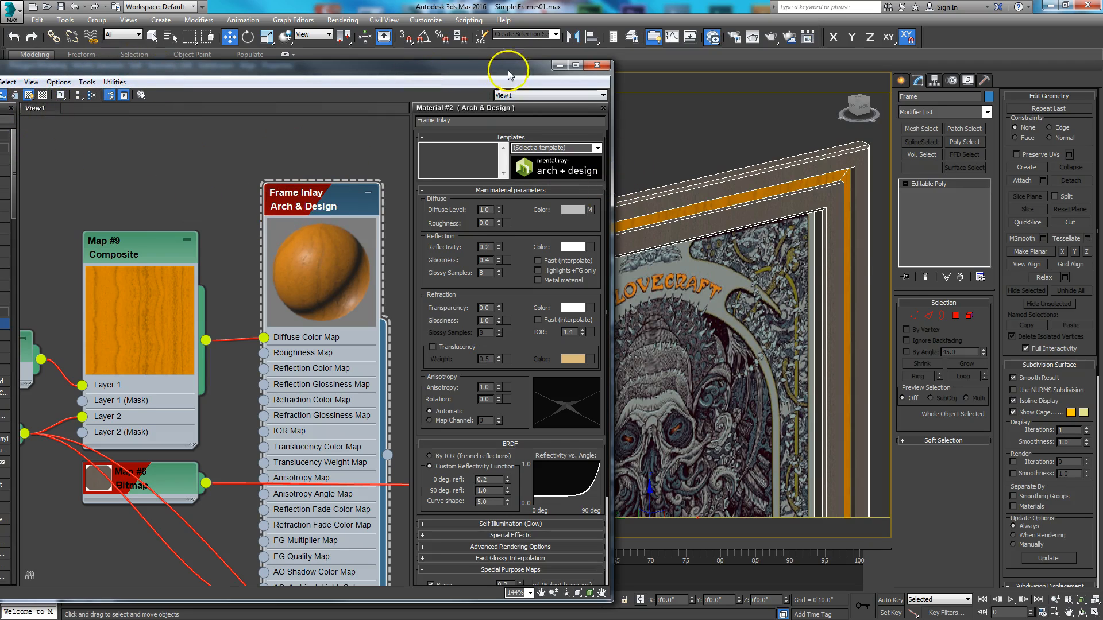
- Paste the copied UVW Map modifier onto the collapsed Frame
{"action": "left_click_drag", "start_coordinate": [505, 67], "coordinate": [320, 87]}
{"action": "middle_click_drag", "start_coordinate": [613, 305], "coordinate": [637, 276], "text": "alt"}
{"action": "scroll", "coordinate": [640, 281], "scroll_direction": "down", "scroll_amount": 4}
{"action": "middle_click_drag", "start_coordinate": [585, 187], "coordinate": [637, 287], "text": "alt"}
{"action": "right_click", "coordinate": [931, 184]}
{"action": "left_click", "coordinate": [943, 187]}
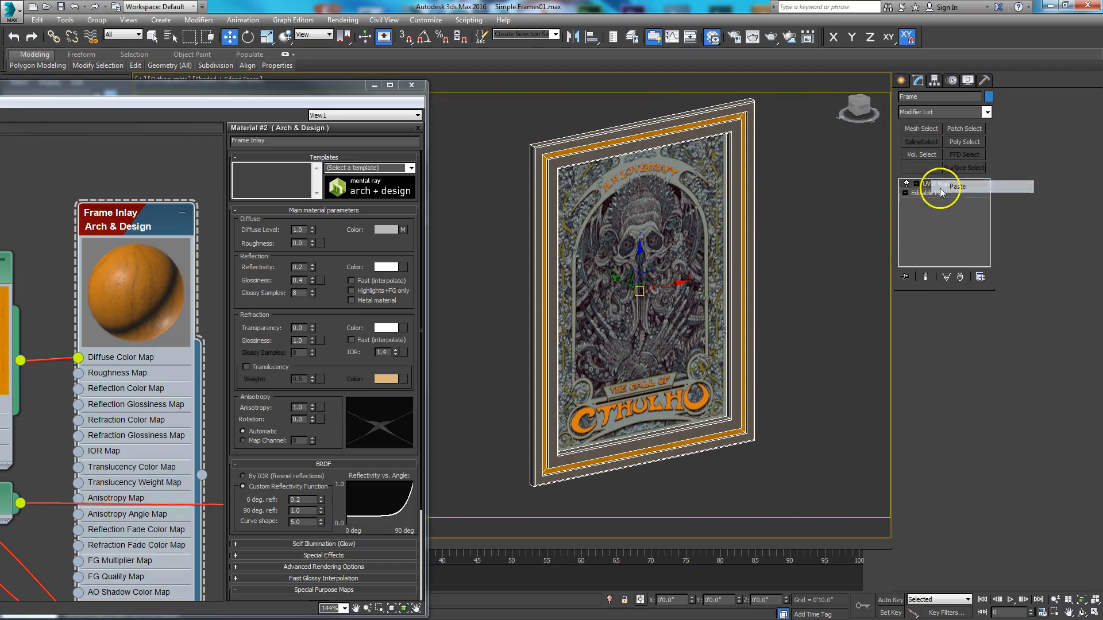
- Examine the wood grain mapping on the orange strip at the frame's upper corner
{"action": "scroll", "coordinate": [629, 233], "scroll_direction": "up", "scroll_amount": 4}
{"action": "middle_click_drag", "start_coordinate": [630, 234], "coordinate": [620, 384]}
{"action": "scroll", "coordinate": [649, 333], "scroll_direction": "down", "scroll_amount": 2}
{"action": "scroll", "coordinate": [631, 357], "scroll_direction": "up", "scroll_amount": 2}
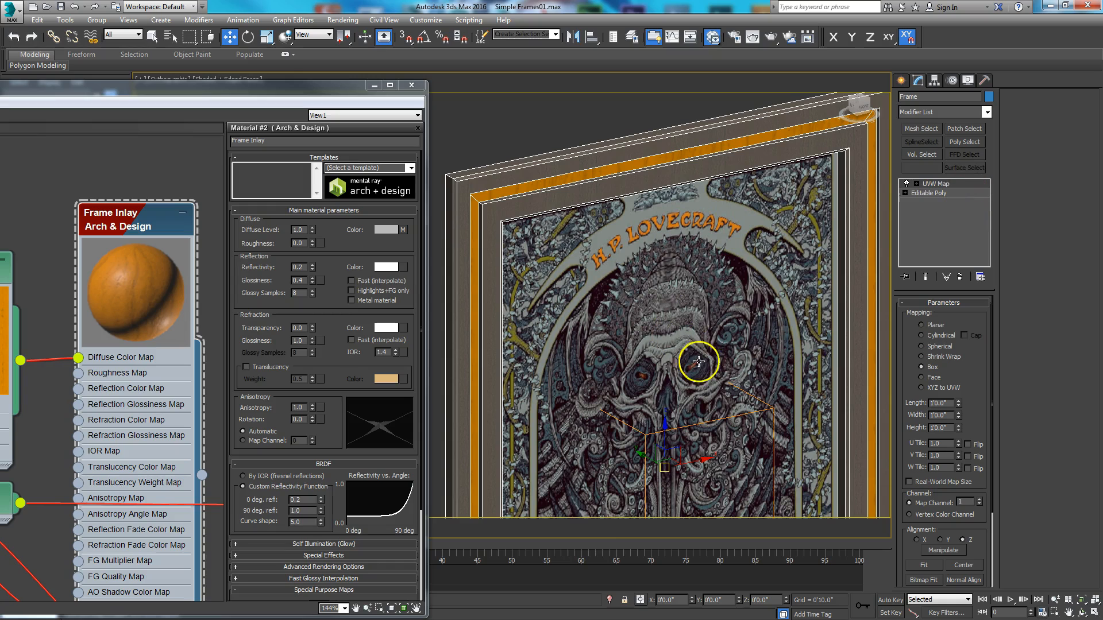
{"action": "middle_click_drag", "start_coordinate": [597, 300], "coordinate": [669, 389]}
{"action": "scroll", "coordinate": [627, 318], "scroll_direction": "up", "scroll_amount": 2}
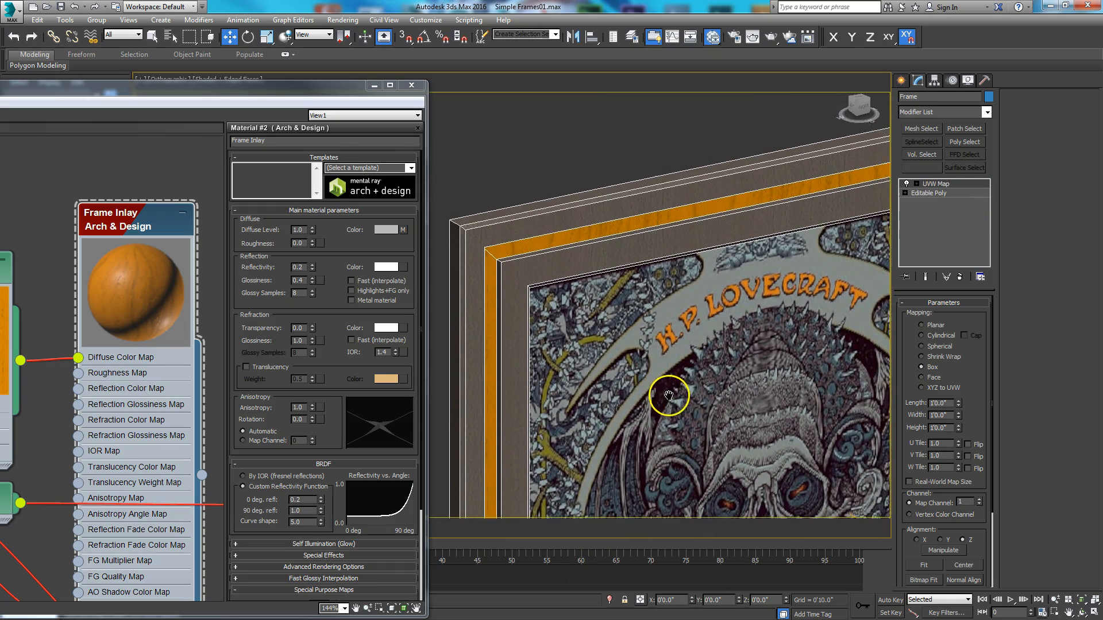
- Switch to a perspective view of the frame's upper corner and open the rendered frame window
{"action": "left_click_drag", "start_coordinate": [343, 93], "coordinate": [0, 135]}
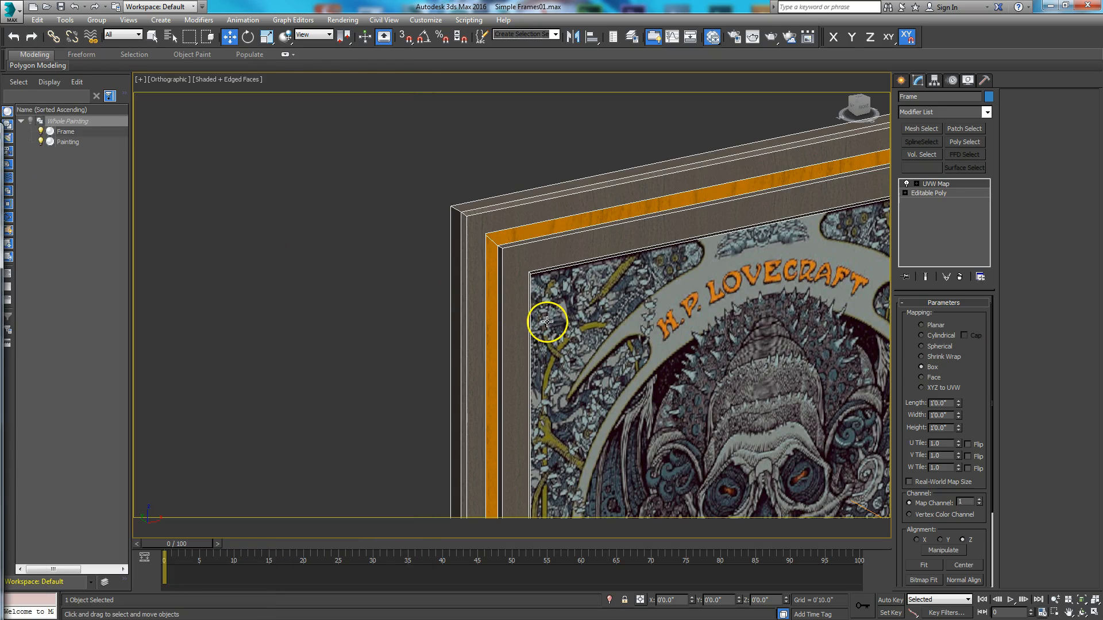
{"action": "left_click", "coordinate": [608, 326]}
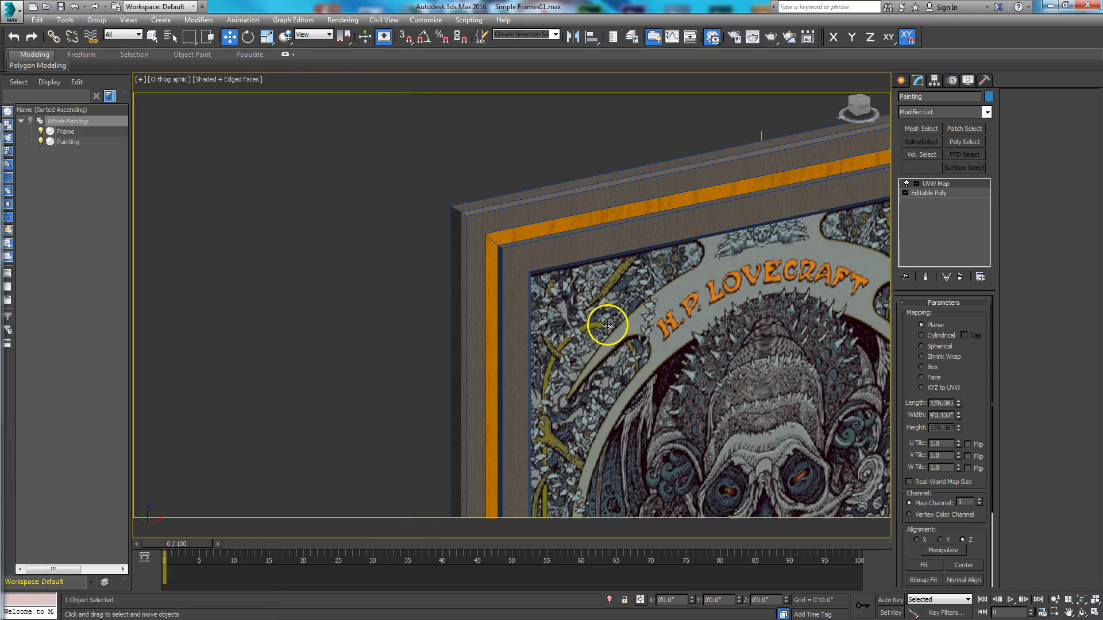
{"action": "key", "text": "p"}
{"action": "middle_click_drag", "start_coordinate": [629, 231], "coordinate": [641, 313]}
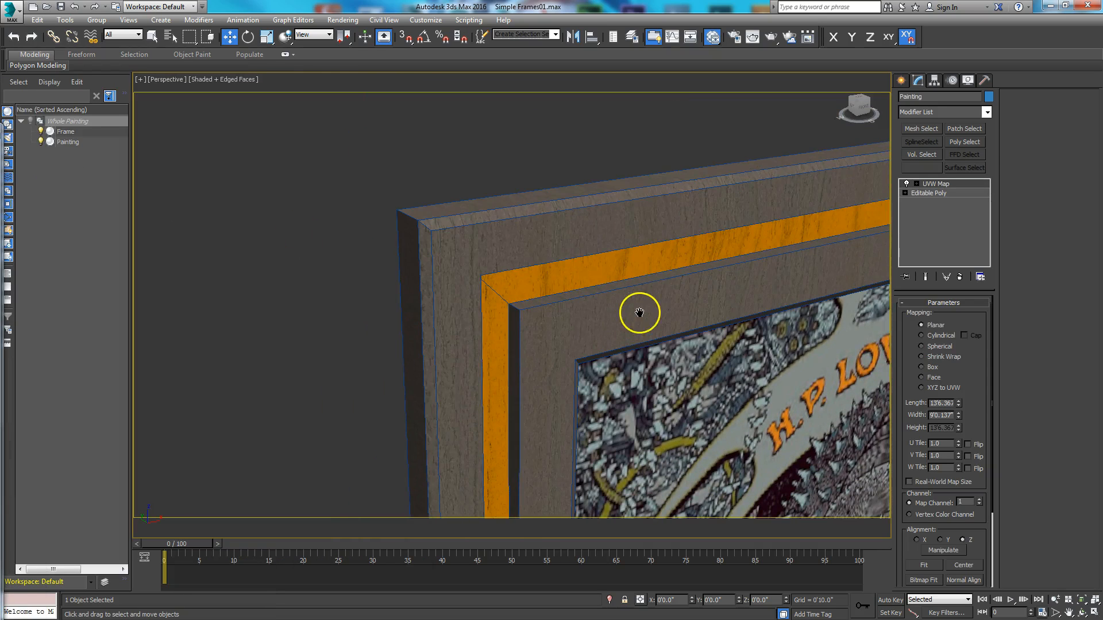
{"action": "left_click", "coordinate": [755, 42]}
{"action": "left_click_drag", "start_coordinate": [692, 73], "coordinate": [629, 90]}
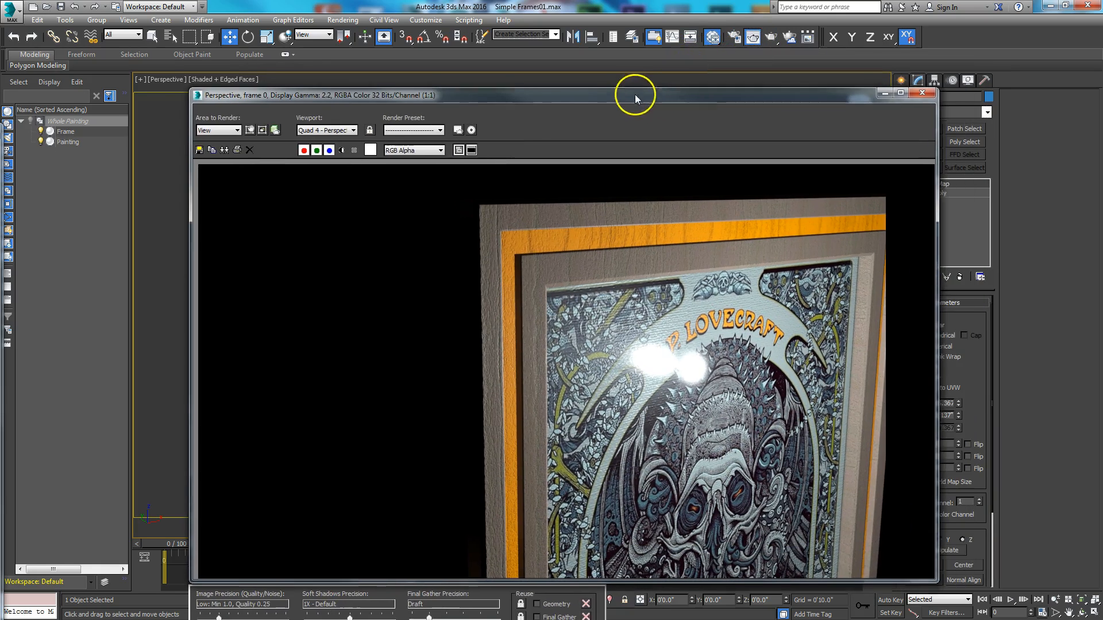
- Limit rendering to a region that tightly encloses the frame's upper corner and extends down over part of the painting
{"action": "left_click", "coordinate": [244, 147]}
{"action": "mouse_move", "coordinate": [360, 94]}
{"action": "left_mouse_down"}
{"action": "mouse_move", "coordinate": [337, 140]}
{"action": "mouse_move", "coordinate": [346, 110]}
{"action": "left_mouse_up"}
{"action": "left_click_drag", "start_coordinate": [520, 109], "coordinate": [0, 84]}
{"action": "left_click", "coordinate": [185, 127]}
{"action": "left_click_drag", "start_coordinate": [194, 83], "coordinate": [60, 108]}
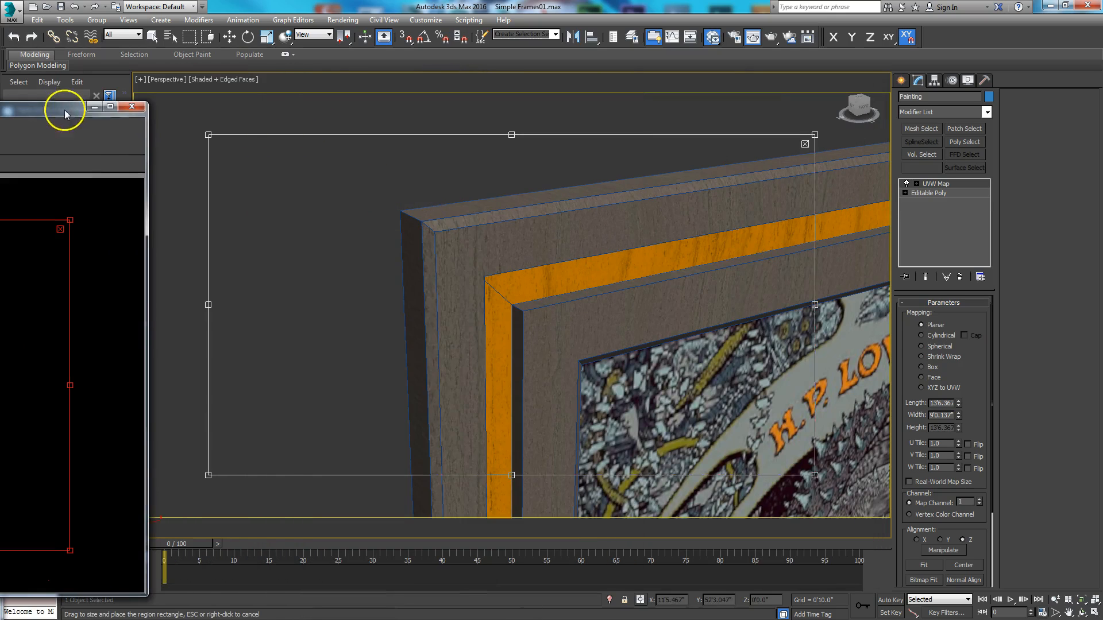
{"action": "left_click_drag", "start_coordinate": [208, 305], "coordinate": [383, 312]}
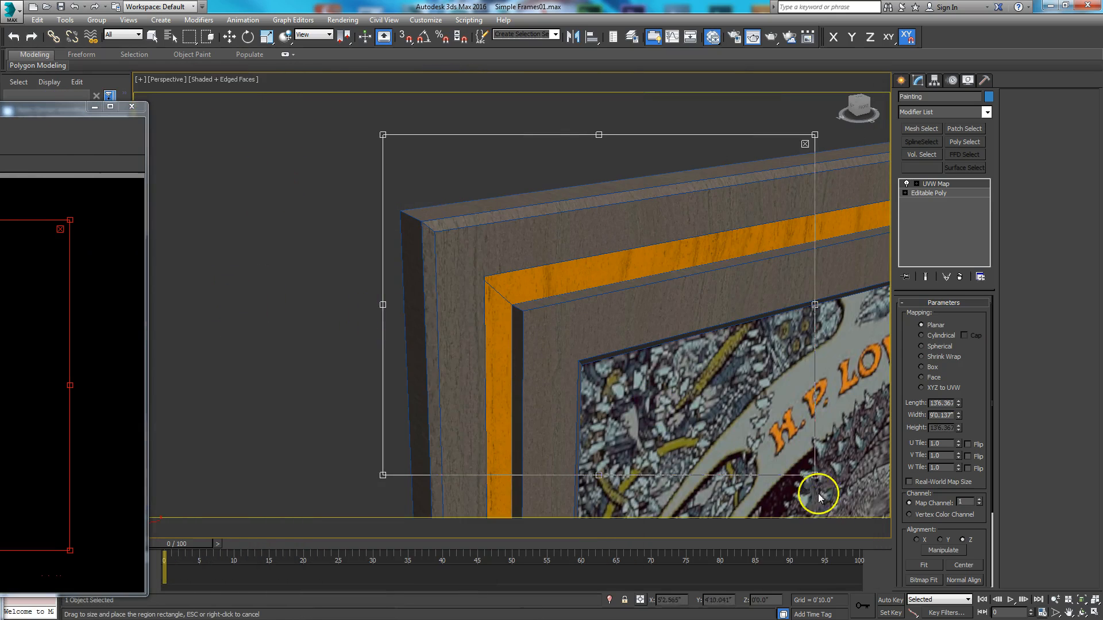
{"action": "left_click_drag", "start_coordinate": [814, 475], "coordinate": [713, 560]}
- Start a test render of the corner region and cancel it partway
{"action": "left_click_drag", "start_coordinate": [64, 110], "coordinate": [776, 27]}
{"action": "left_click", "coordinate": [475, 592]}
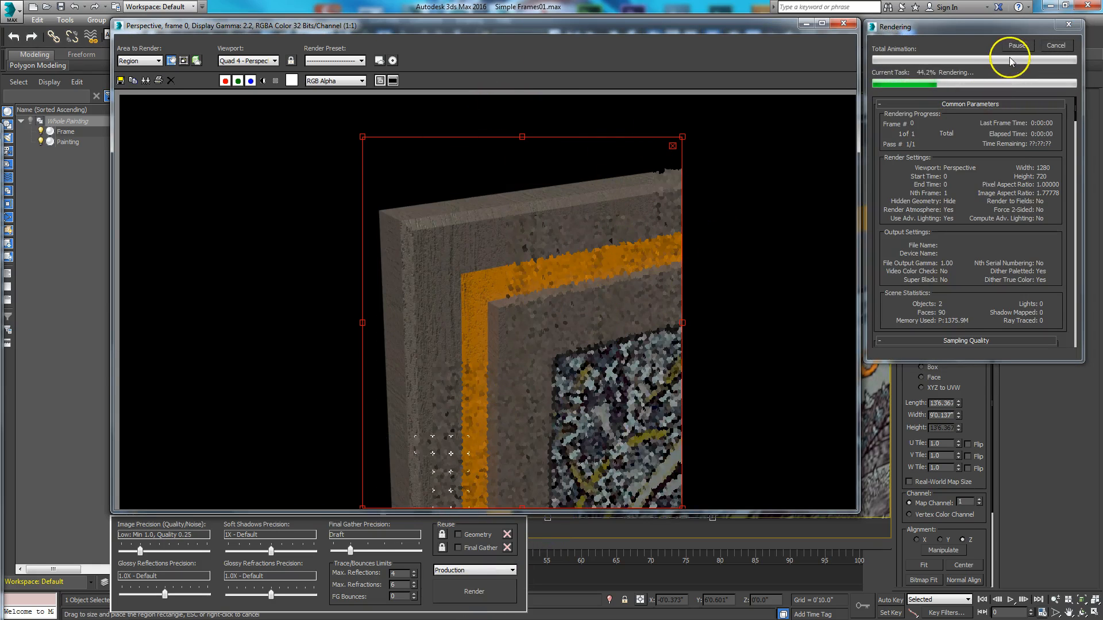
{"action": "left_click", "coordinate": [1054, 47]}
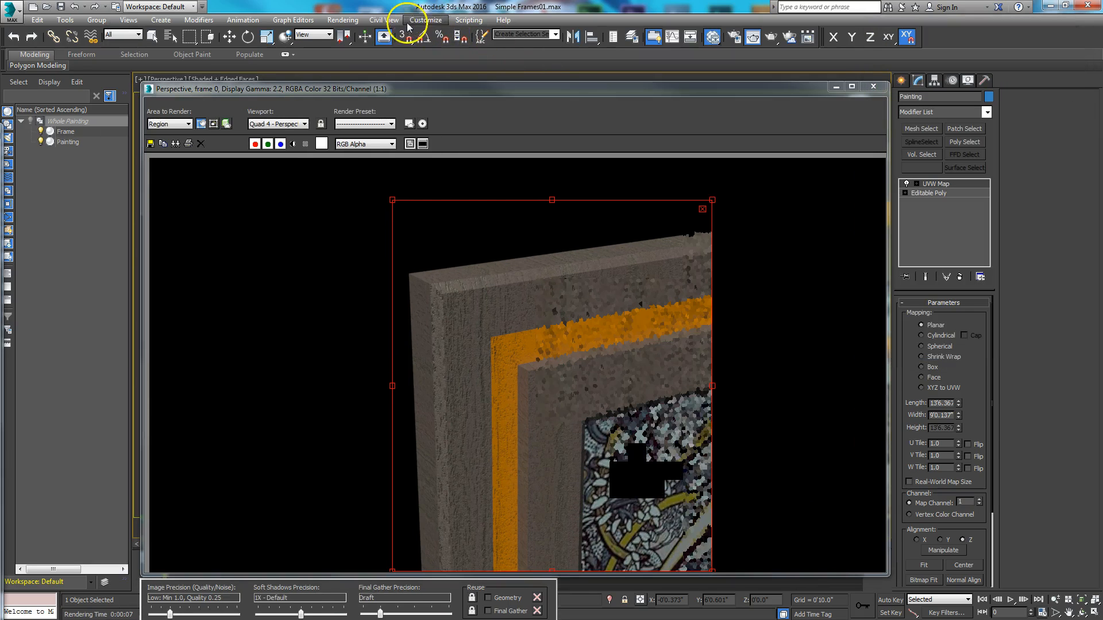
- Apply mr Photographic Exposure Control with an exposure value of -2.0, checking the brightness in the render preview
{"action": "left_click", "coordinate": [348, 22]}
{"action": "left_click", "coordinate": [384, 162]}
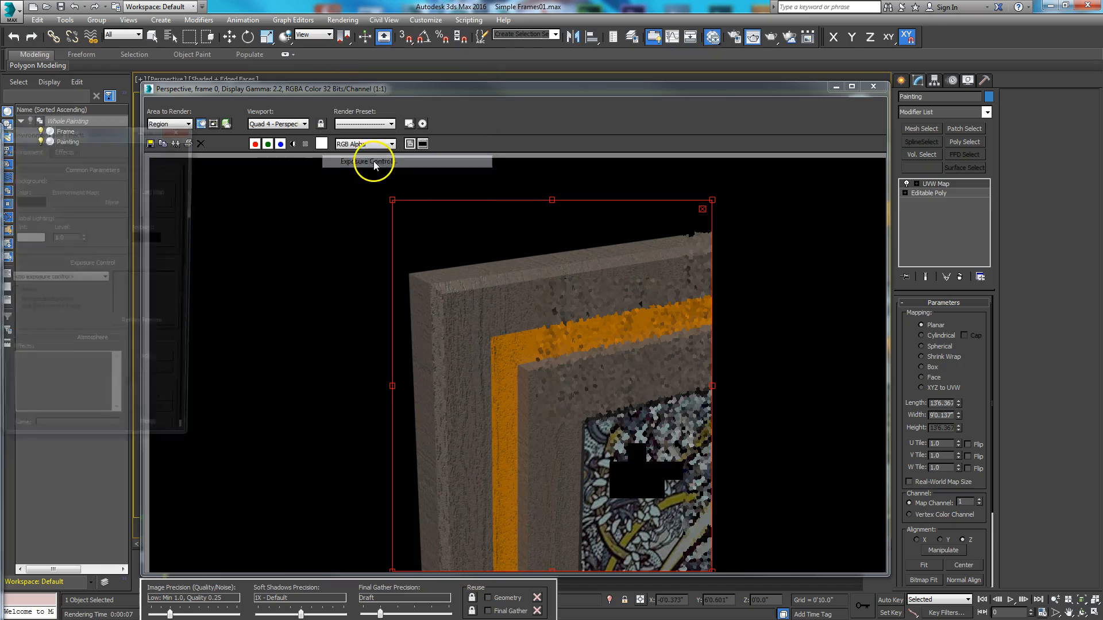
{"action": "left_click_drag", "start_coordinate": [65, 132], "coordinate": [580, 42]}
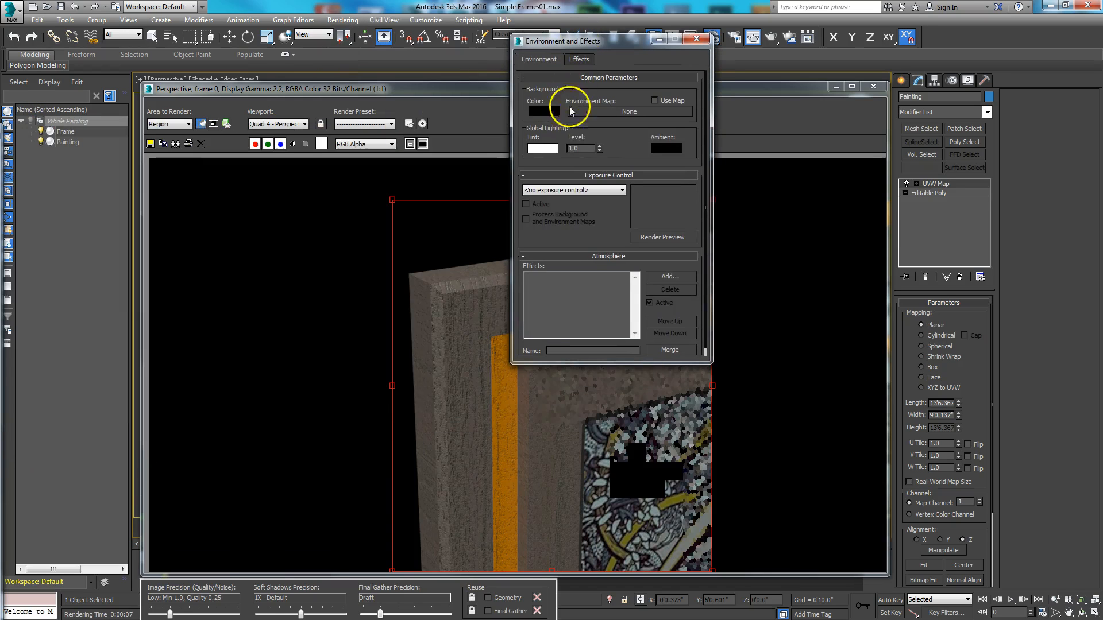
{"action": "left_click", "coordinate": [572, 191]}
{"action": "left_click", "coordinate": [553, 233]}
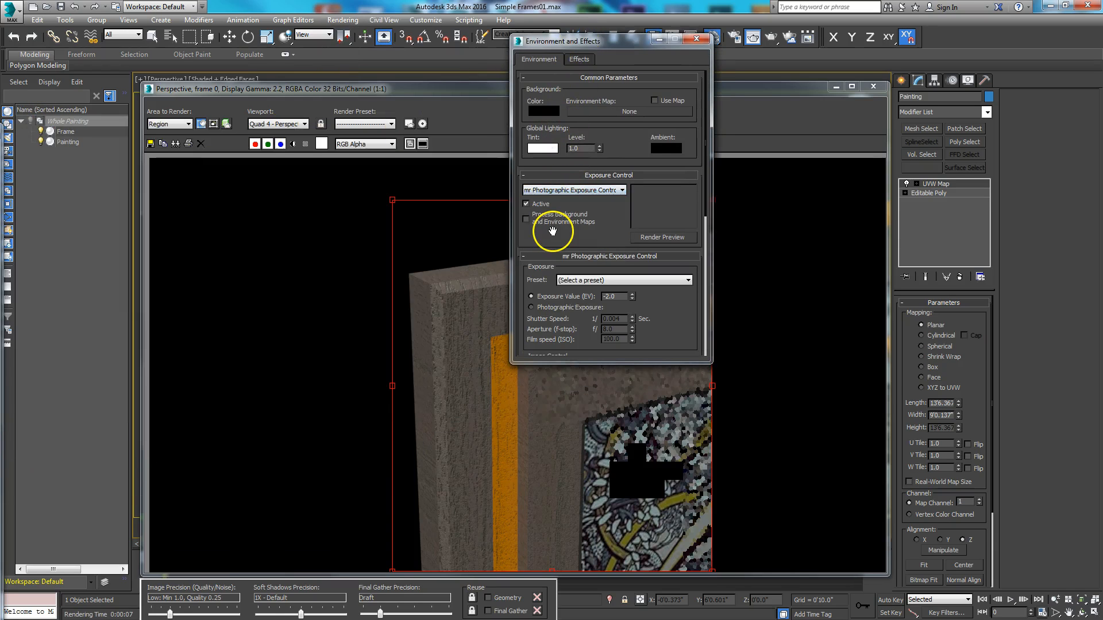
{"action": "left_click", "coordinate": [663, 238]}
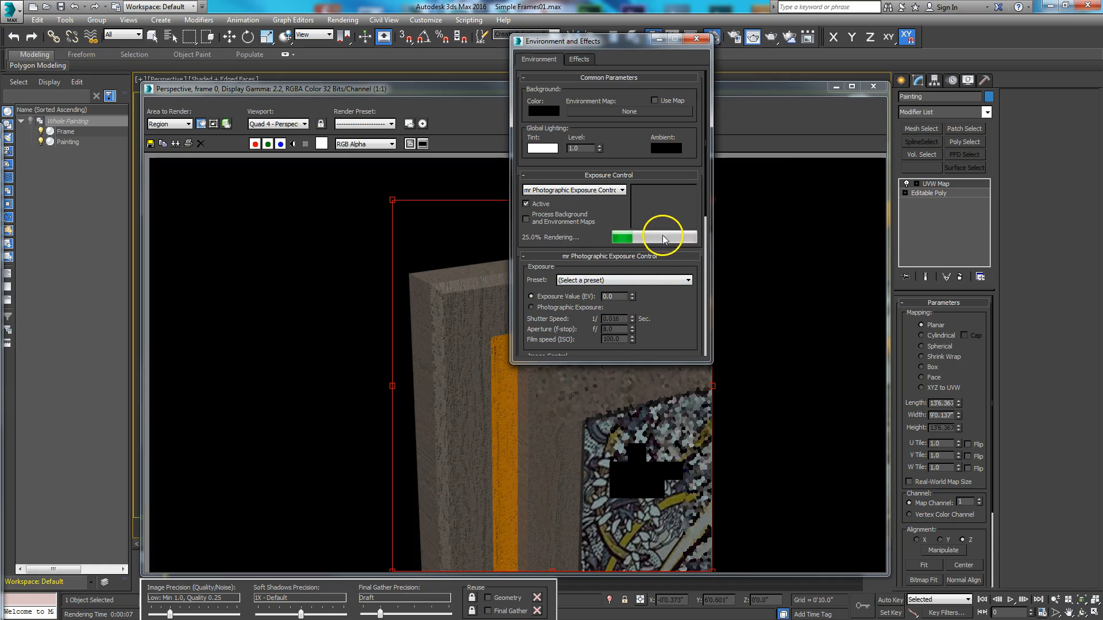
{"action": "left_click", "coordinate": [632, 299]}
{"action": "left_click", "coordinate": [632, 300]}
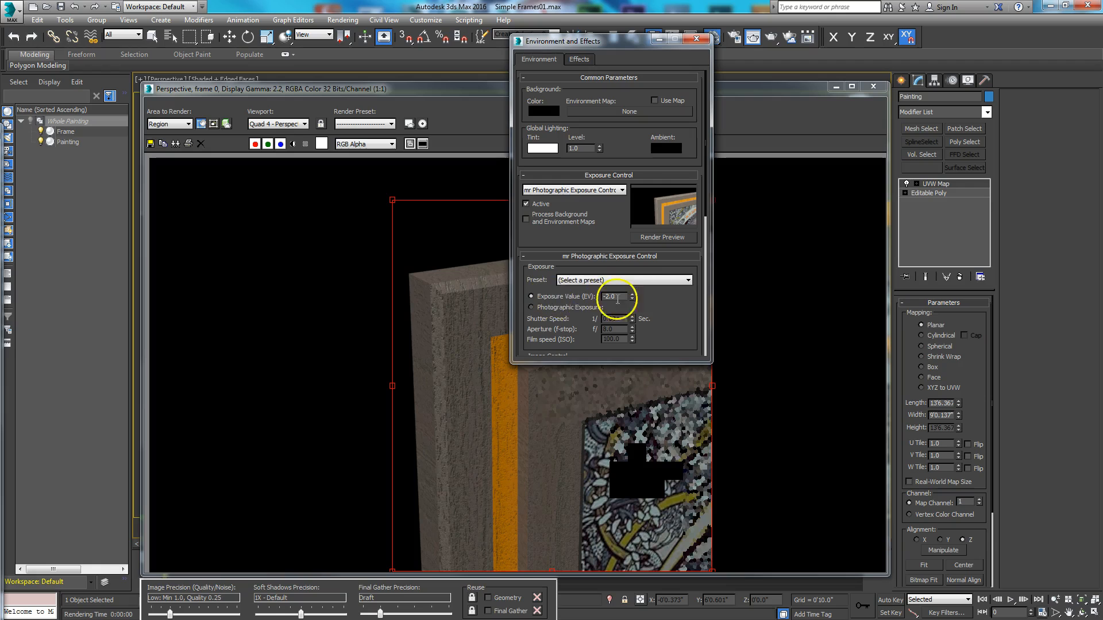
- Close the environment settings and render the corner region with the exposure control active
{"action": "left_click", "coordinate": [697, 39]}
{"action": "left_click_drag", "start_coordinate": [721, 88], "coordinate": [736, 60]}
{"action": "left_click", "coordinate": [770, 36]}
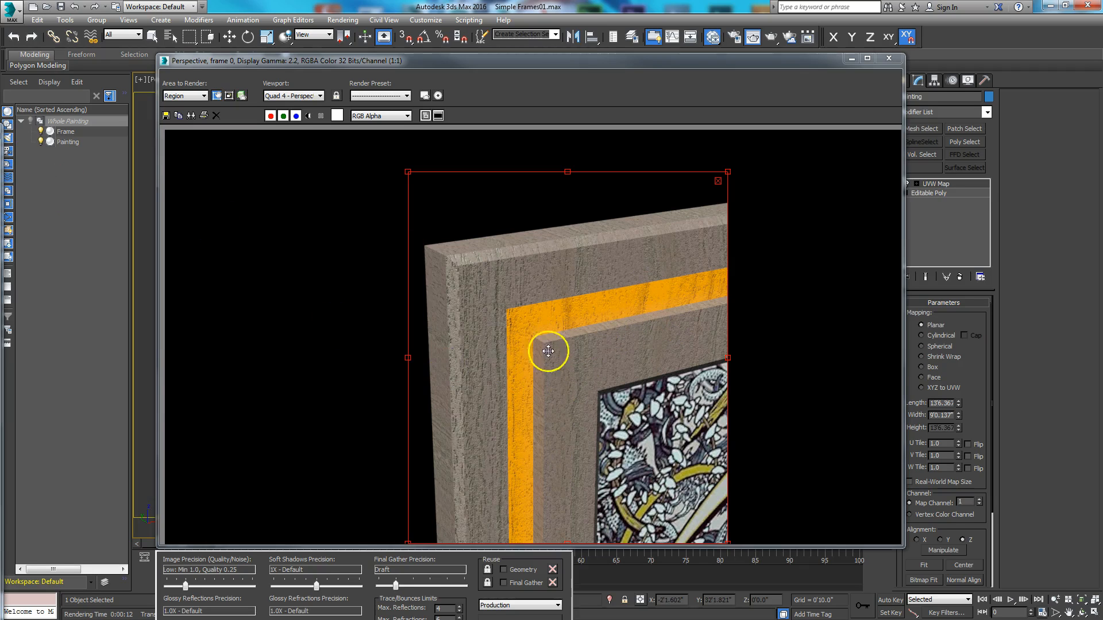
- Enable Round Corners in the special effects of the Frame material
{"action": "left_click_drag", "start_coordinate": [0, 133], "coordinate": [453, 31]}
{"action": "double_click", "coordinate": [575, 315]}
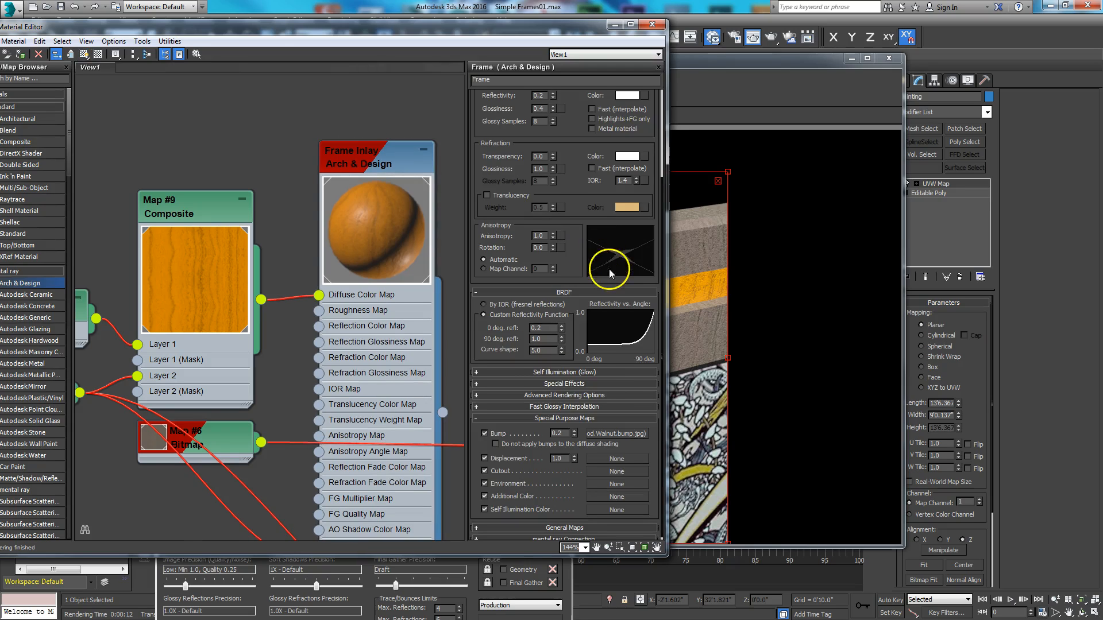
{"action": "scroll", "coordinate": [447, 212], "scroll_direction": "up", "scroll_amount": 5}
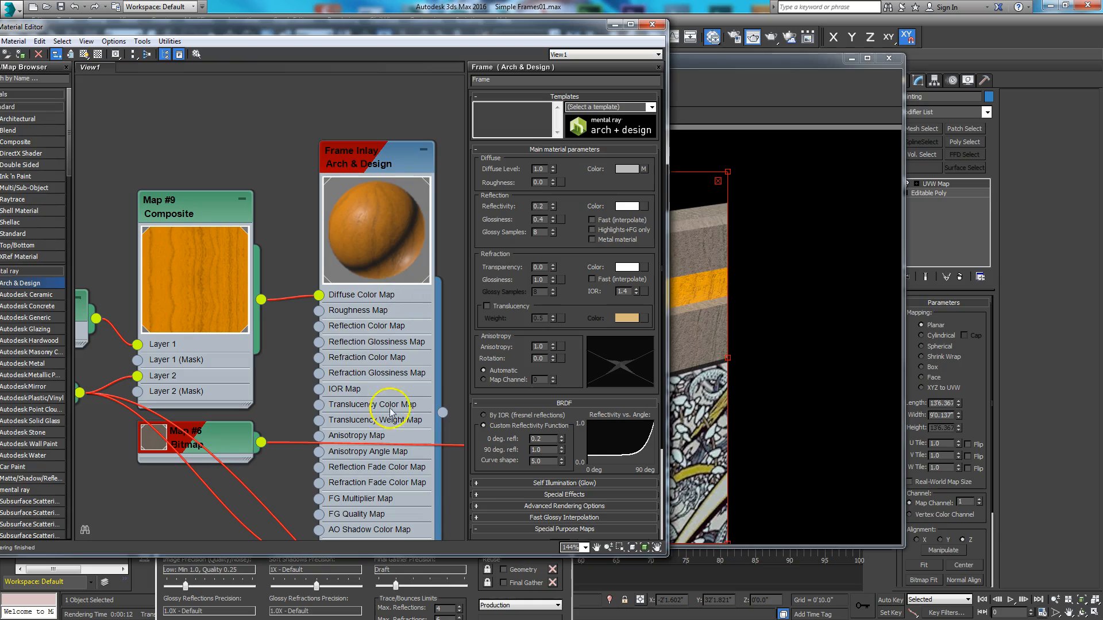
{"action": "left_click_drag", "start_coordinate": [575, 375], "coordinate": [576, 177]}
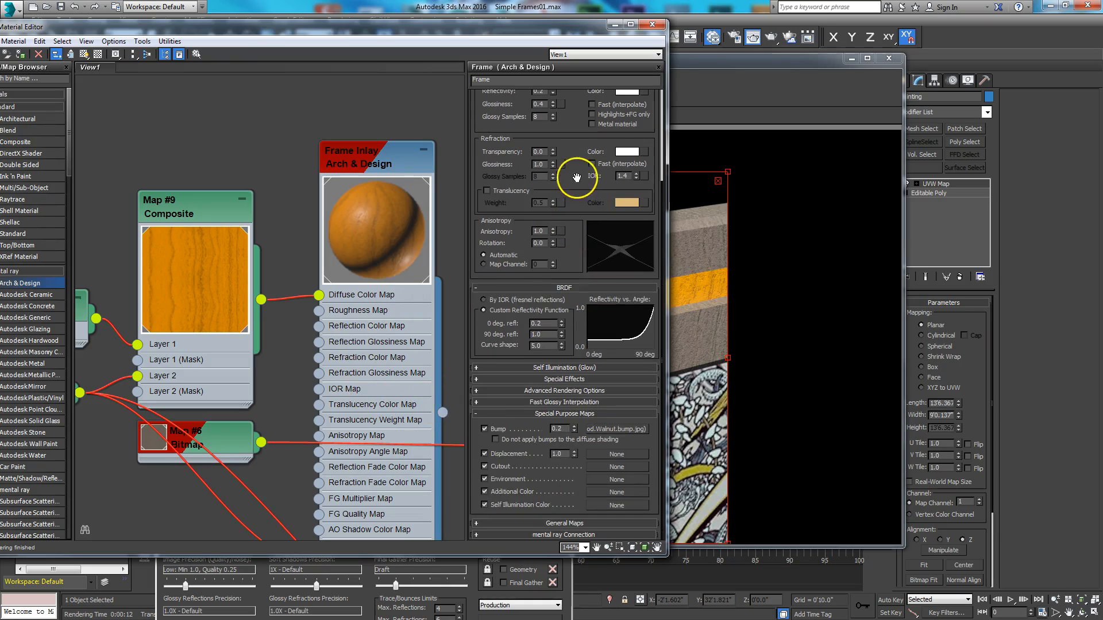
{"action": "left_click", "coordinate": [571, 382]}
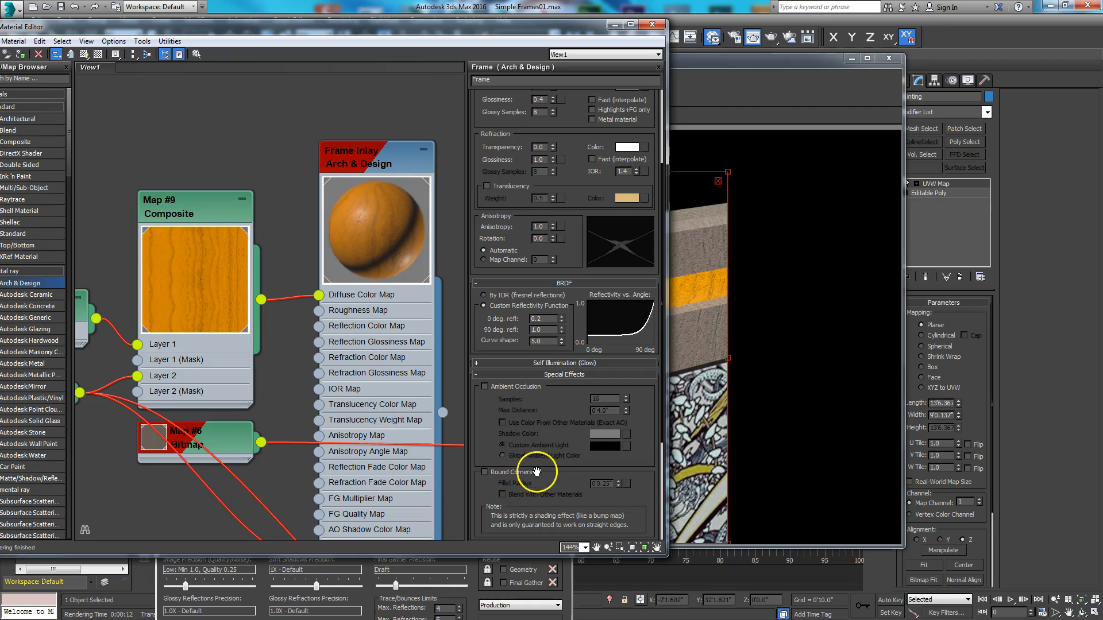
{"action": "left_click", "coordinate": [484, 473]}
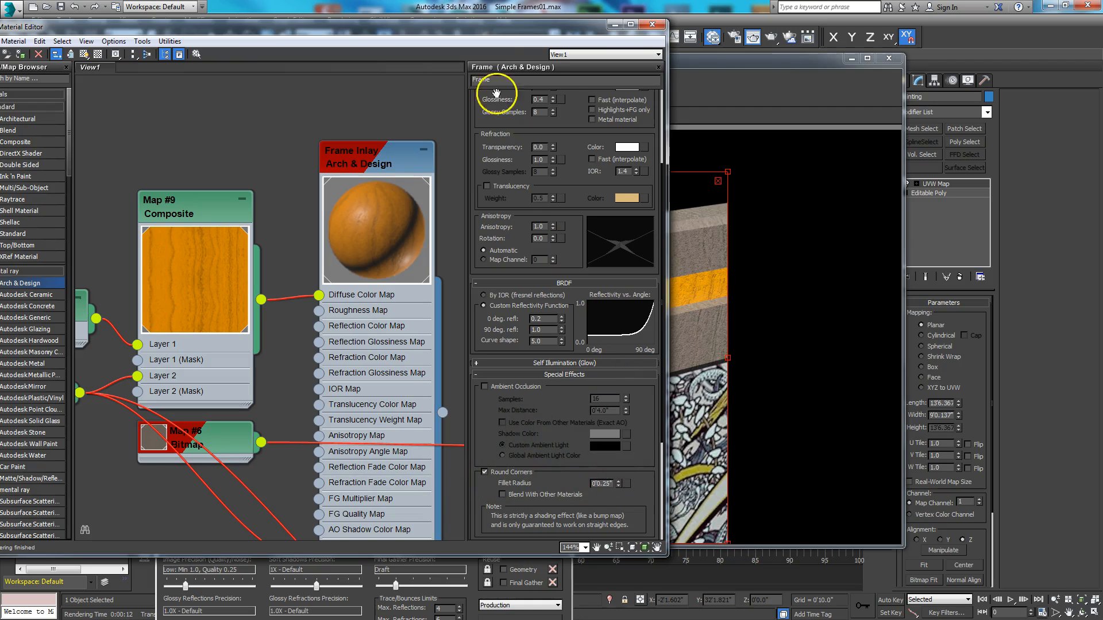
- Render the corner region again with Round Corners enabled on the Frame material
{"action": "left_click_drag", "start_coordinate": [503, 40], "coordinate": [239, 48]}
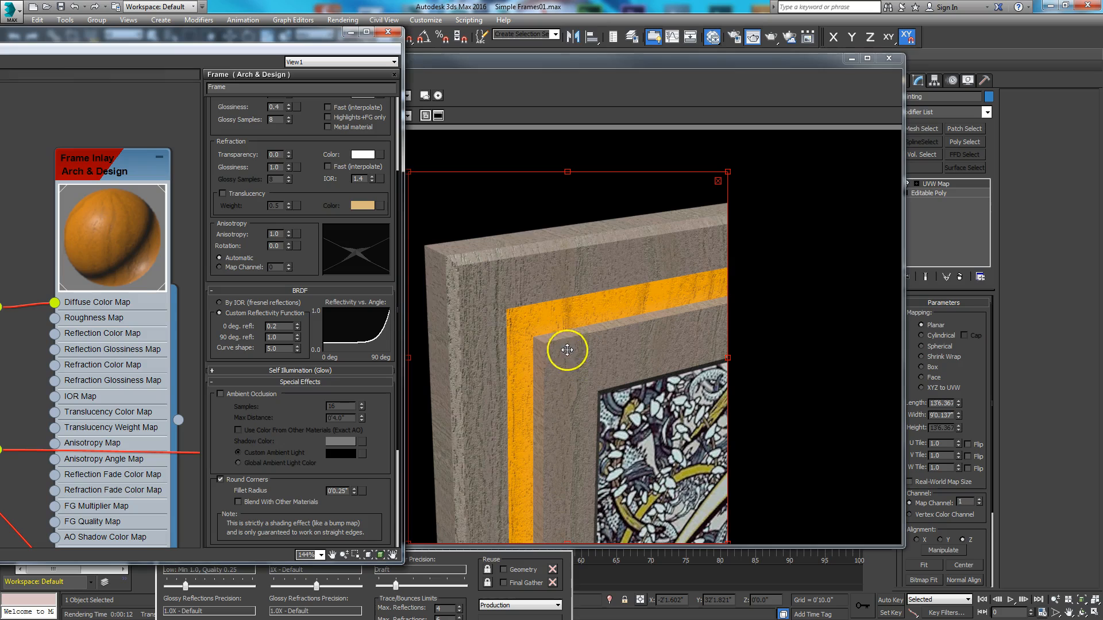
{"action": "left_click_drag", "start_coordinate": [518, 60], "coordinate": [581, 51]}
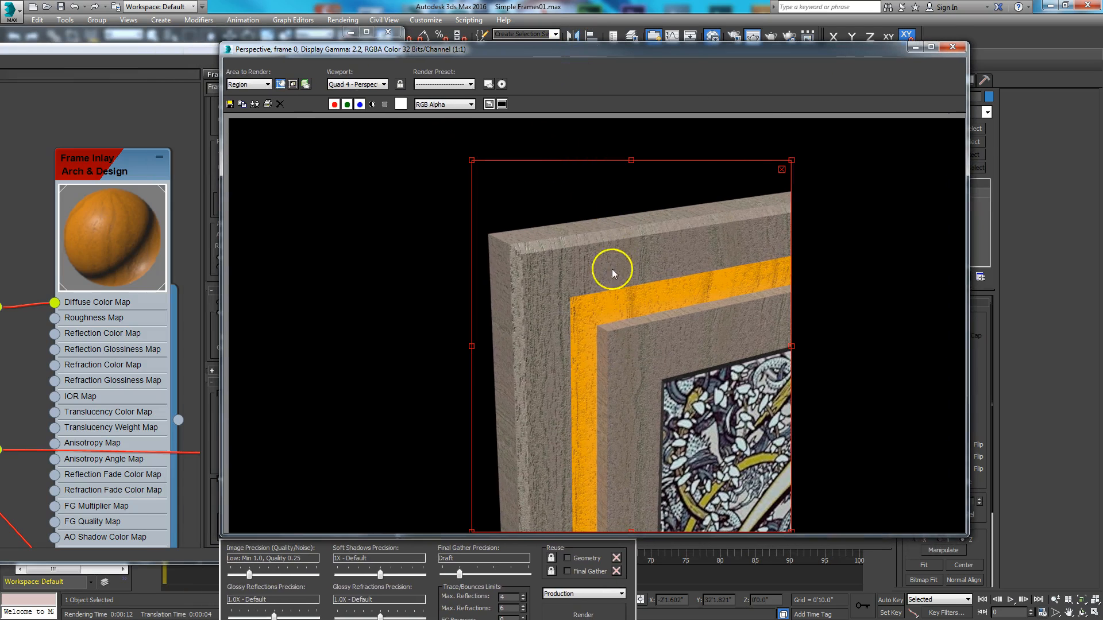
{"action": "left_click", "coordinate": [573, 613]}
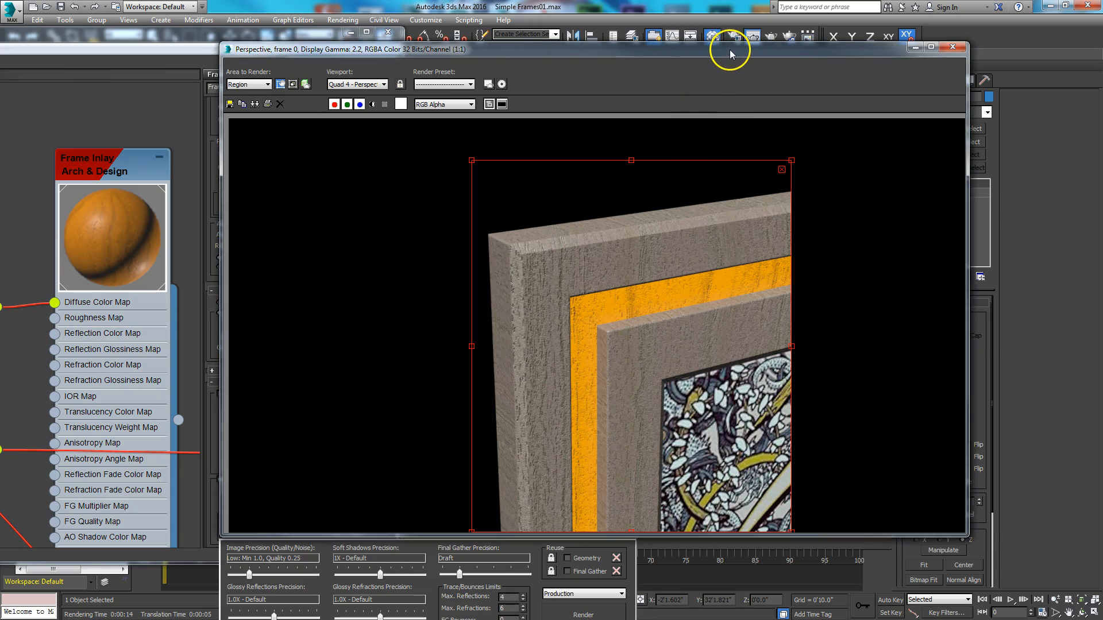
- Set the Round Corners fillet radius of the Frame material to 0'0.4"
{"action": "left_click_drag", "start_coordinate": [729, 50], "coordinate": [1, 172]}
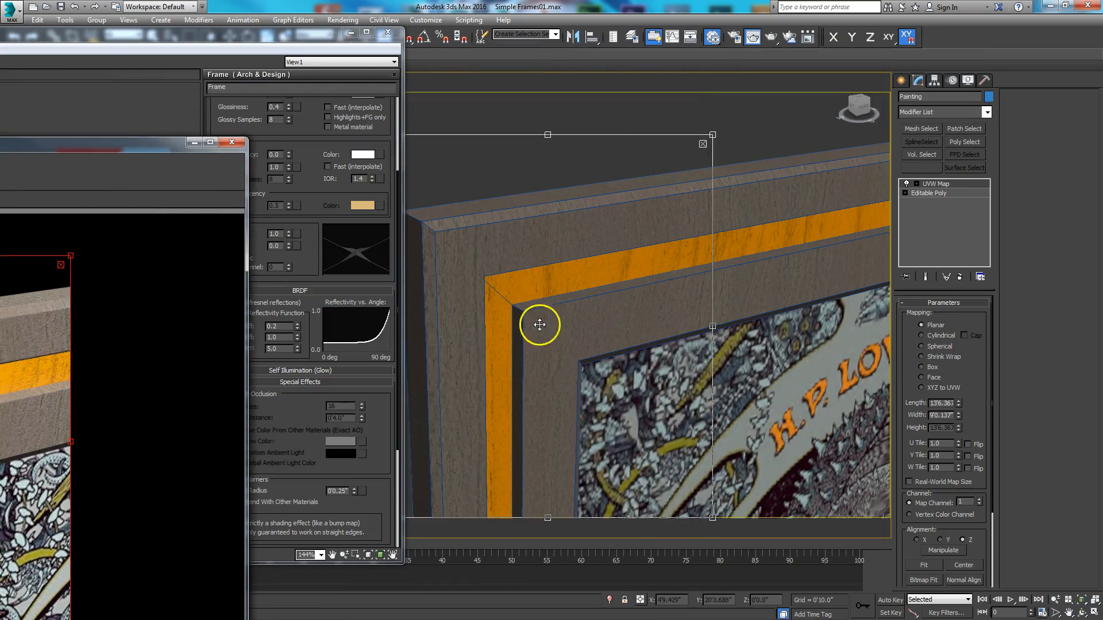
{"action": "scroll", "coordinate": [611, 327], "scroll_direction": "down", "scroll_amount": 5}
{"action": "scroll", "coordinate": [609, 330], "scroll_direction": "up", "scroll_amount": 3}
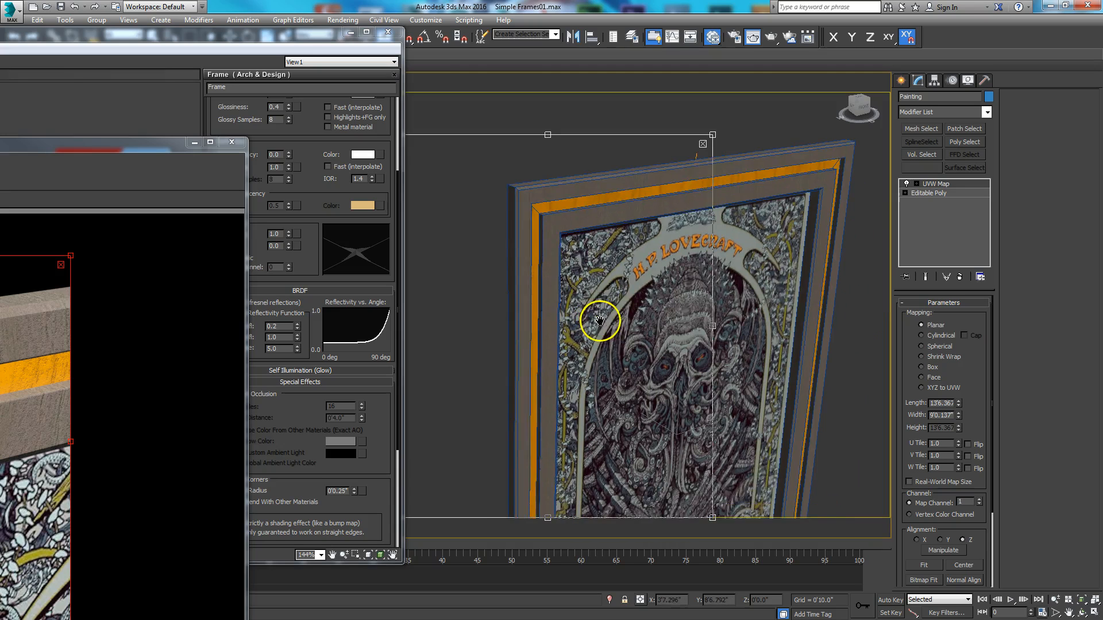
{"action": "left_click_drag", "start_coordinate": [230, 39], "coordinate": [597, 23]}
{"action": "scroll", "coordinate": [733, 464], "scroll_direction": "down", "scroll_amount": 2}
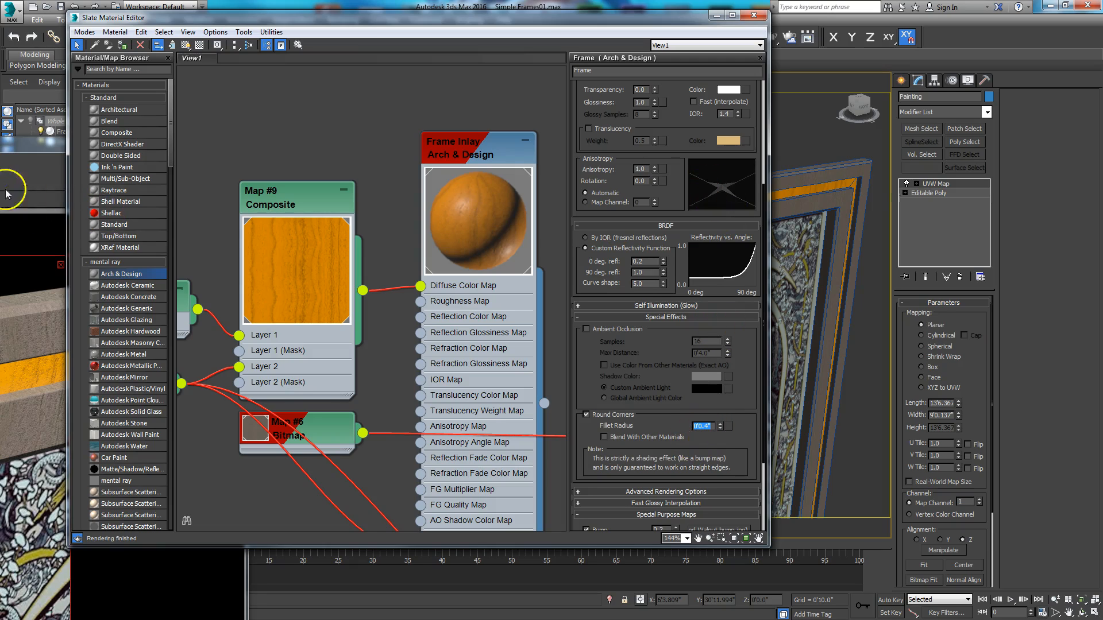
- Render the region from the wider view of the painting with the larger fillet radius
{"action": "key", "text": "shift+q"}
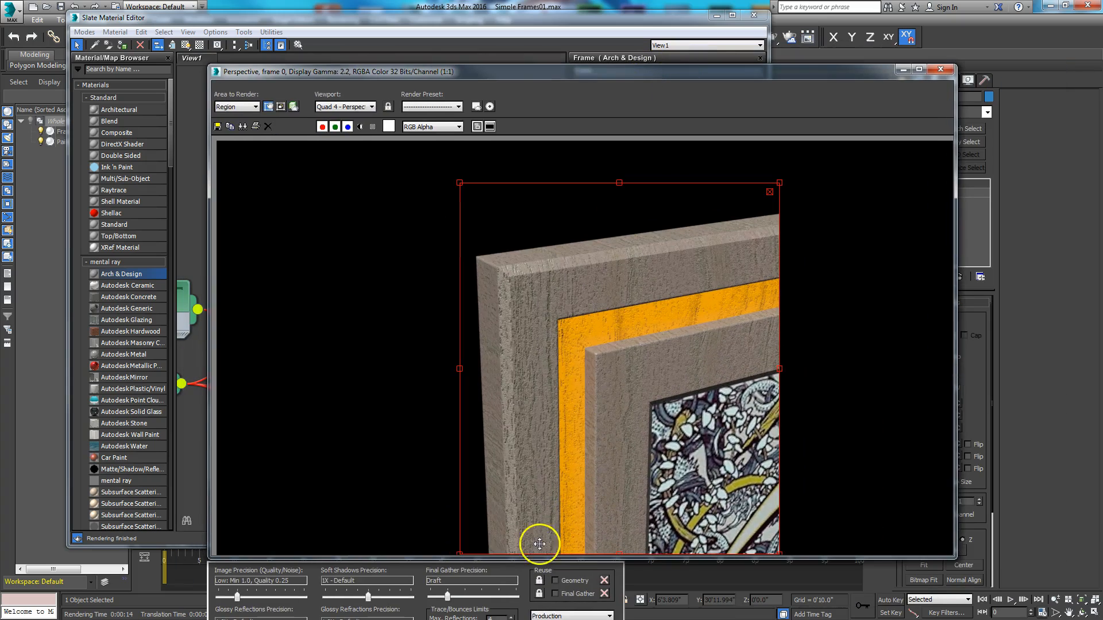
{"action": "left_click_drag", "start_coordinate": [542, 96], "coordinate": [604, 60]}
{"action": "left_click", "coordinate": [635, 600]}
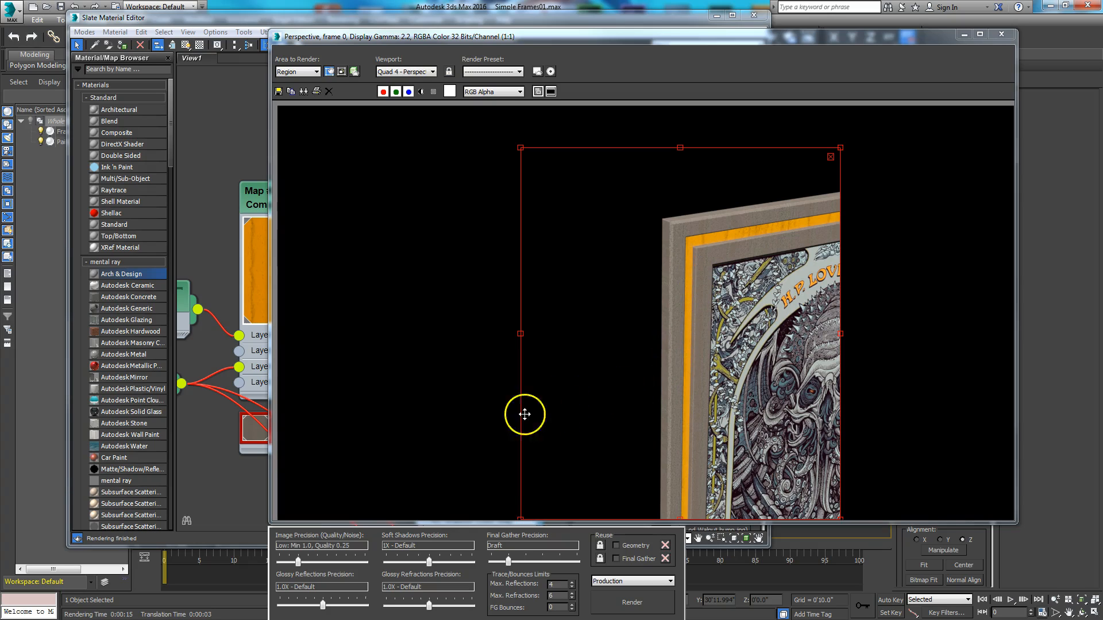
- Turn off Round Corners in the Frame material and bring the rendered image back to the front
{"action": "left_click", "coordinate": [339, 22]}
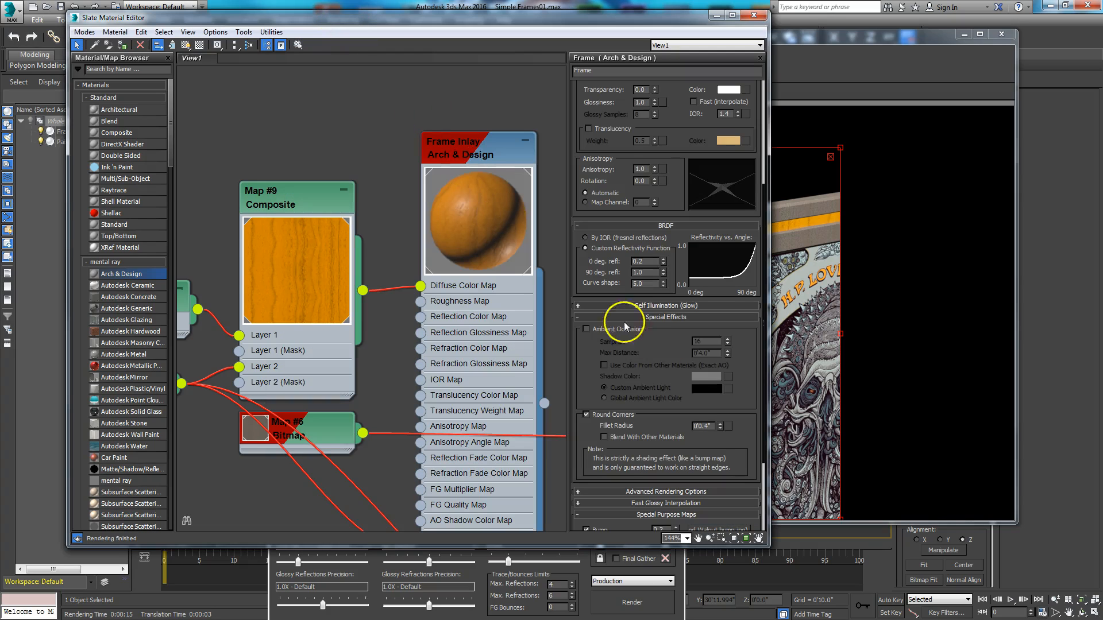
{"action": "left_click", "coordinate": [587, 414]}
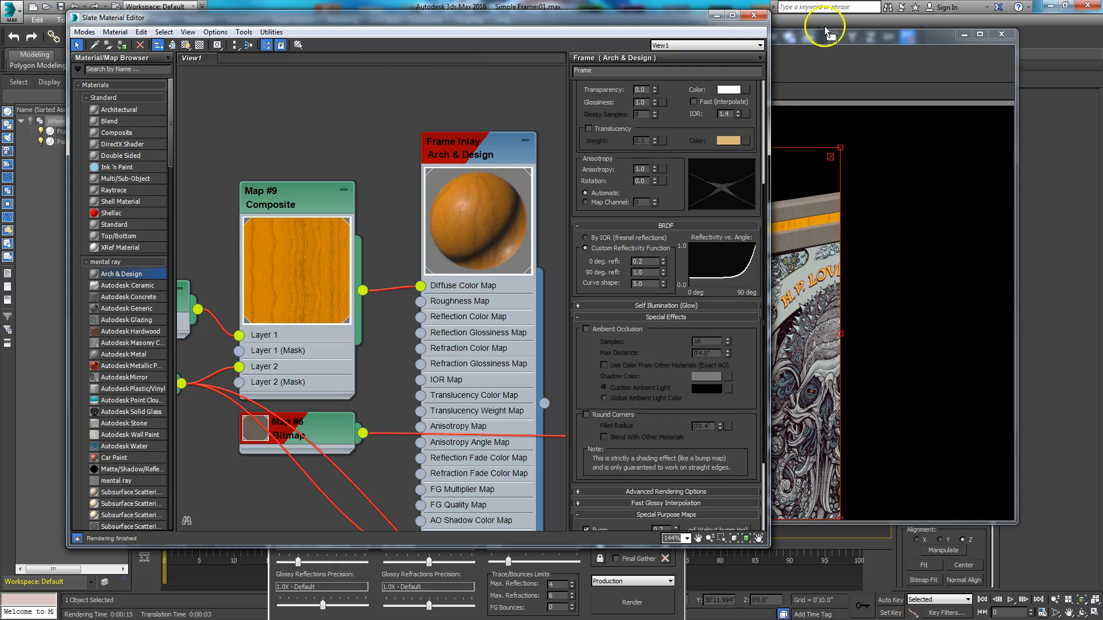
{"action": "left_click", "coordinate": [818, 41]}
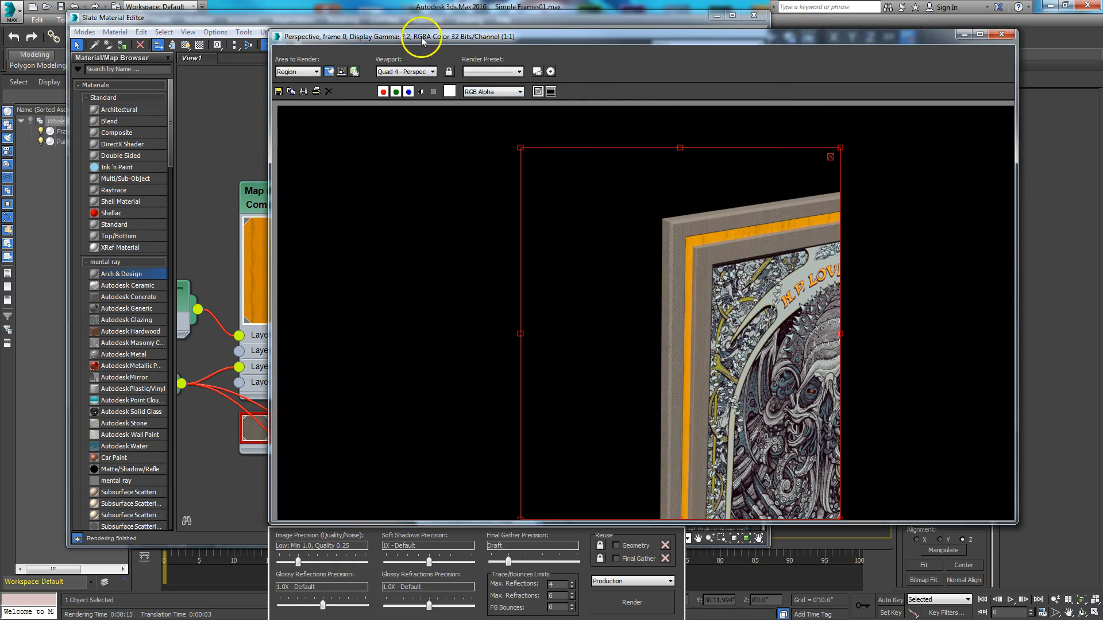
- Open the RAM Player and load the last rendered image into channel A
{"action": "left_click_drag", "start_coordinate": [413, 23], "coordinate": [405, 92]}
{"action": "left_click", "coordinate": [343, 20]}
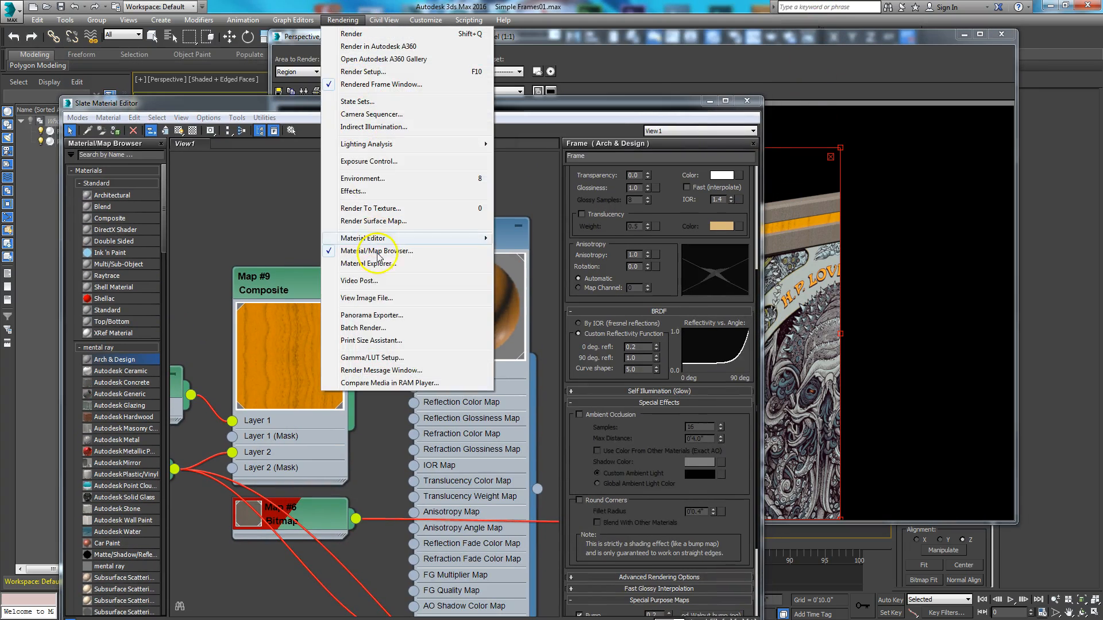
{"action": "left_click", "coordinate": [309, 154]}
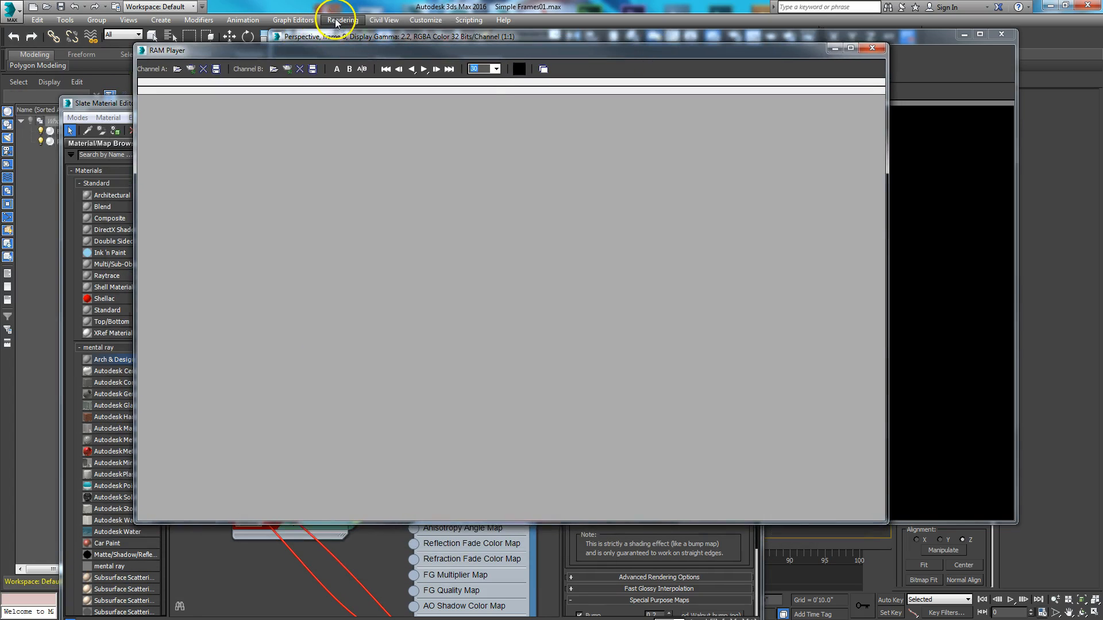
{"action": "left_click", "coordinate": [343, 20]}
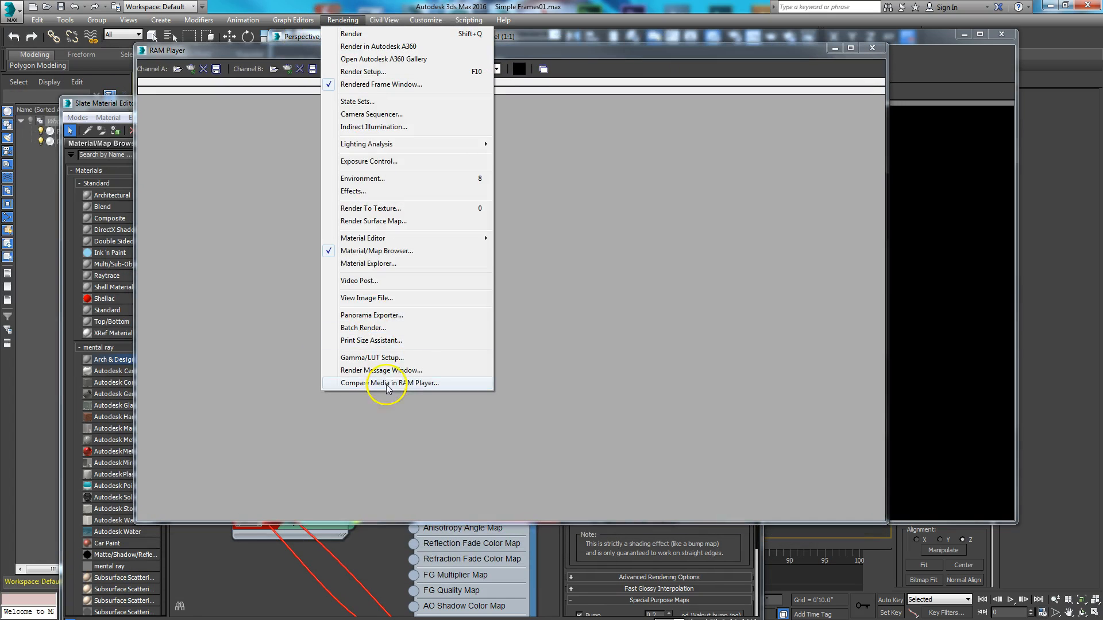
{"action": "left_click", "coordinate": [609, 68]}
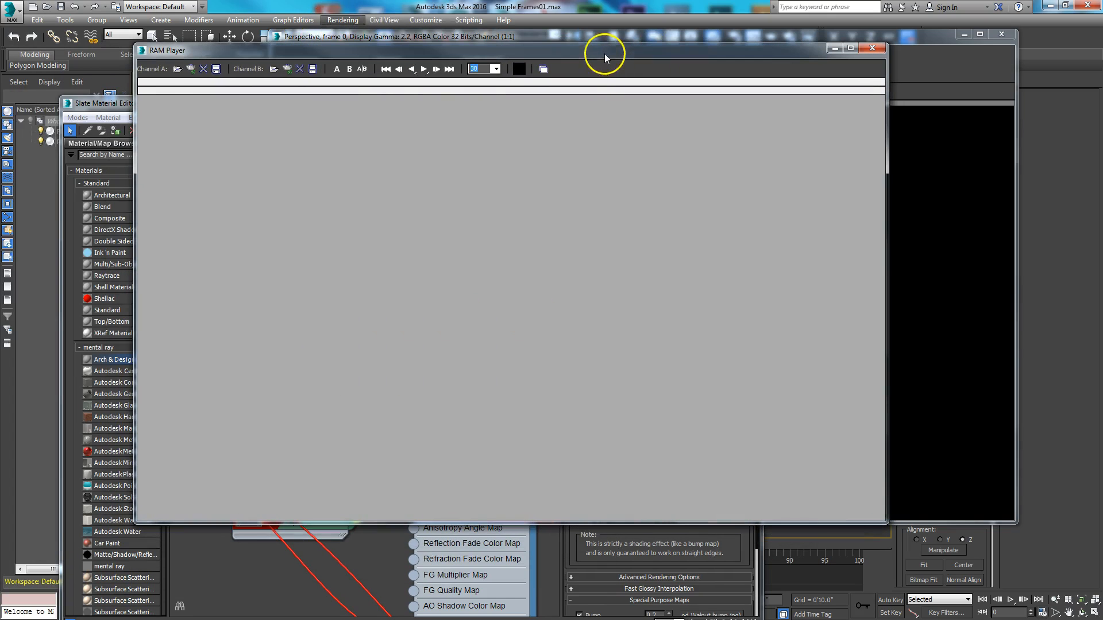
{"action": "left_click", "coordinate": [192, 72]}
{"action": "left_click", "coordinate": [535, 339]}
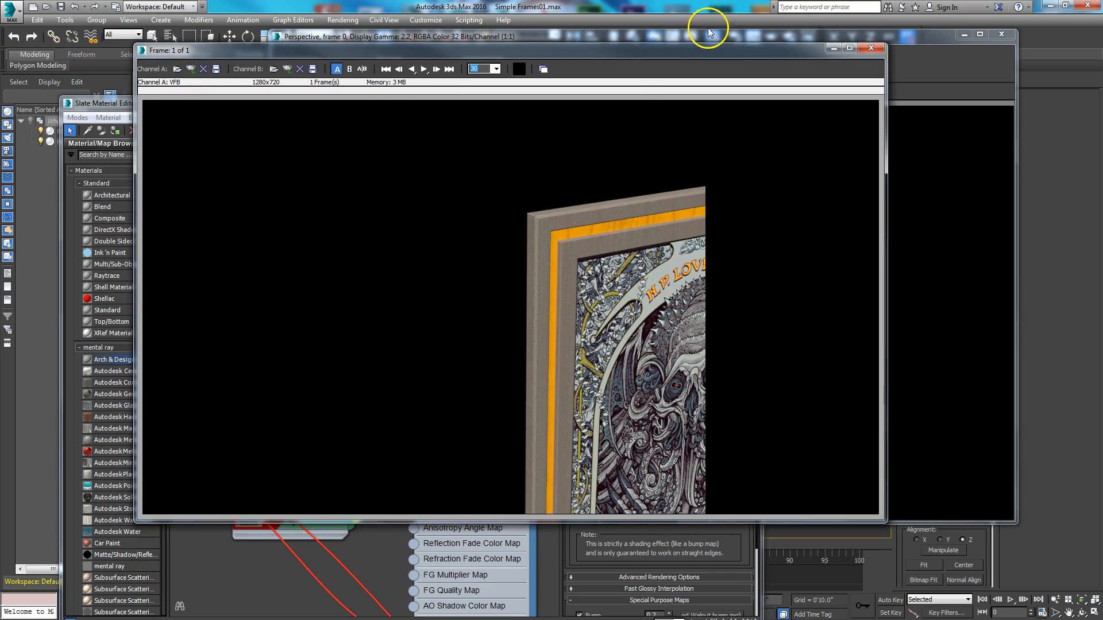
- Move the RAM Player aside and render the region again without Round Corners on the Frame material
{"action": "left_click_drag", "start_coordinate": [705, 58], "coordinate": [188, 112]}
{"action": "left_click", "coordinate": [757, 40]}
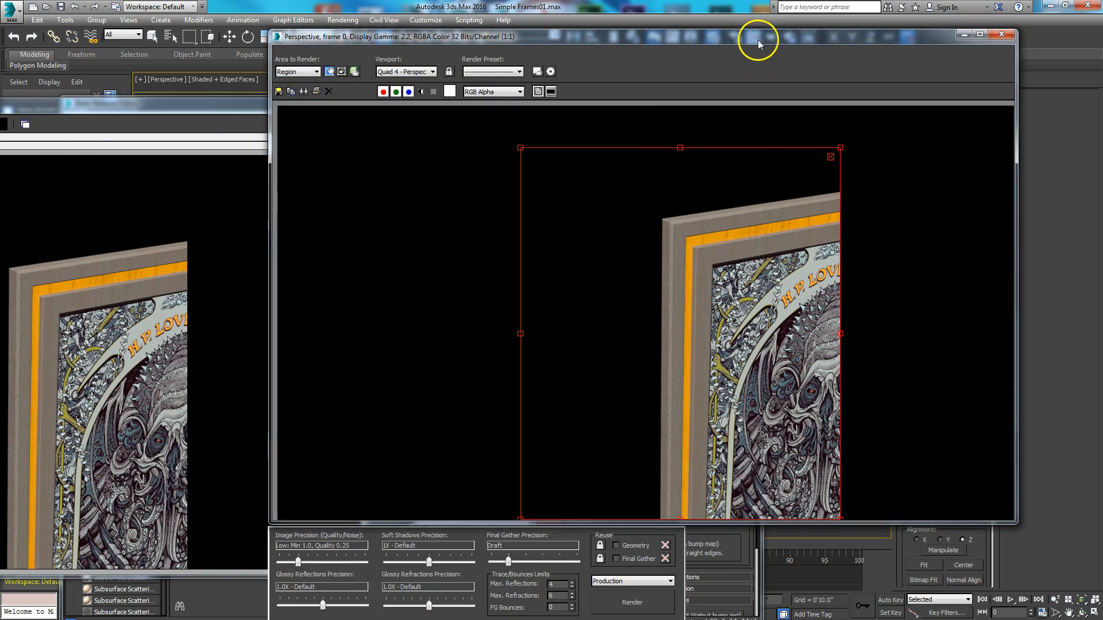
{"action": "left_click_drag", "start_coordinate": [608, 40], "coordinate": [558, 47]}
{"action": "left_click", "coordinate": [445, 106]}
{"action": "left_click", "coordinate": [609, 608]}
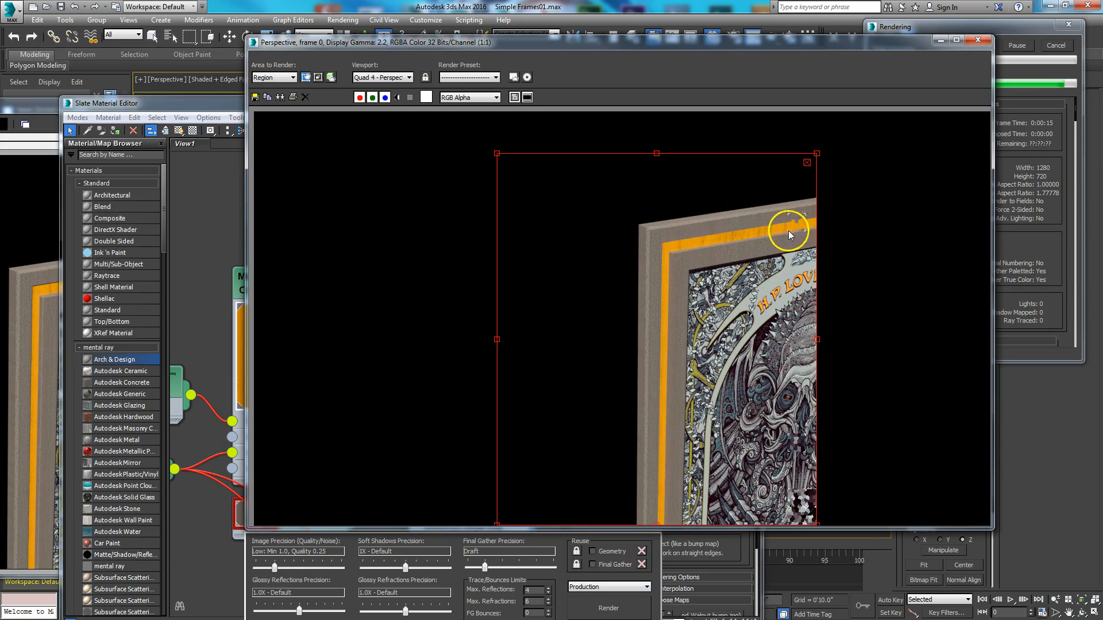
- Bring the RAM Player back to the front and load the last rendered image into channel B
{"action": "left_click_drag", "start_coordinate": [198, 108], "coordinate": [237, 45]}
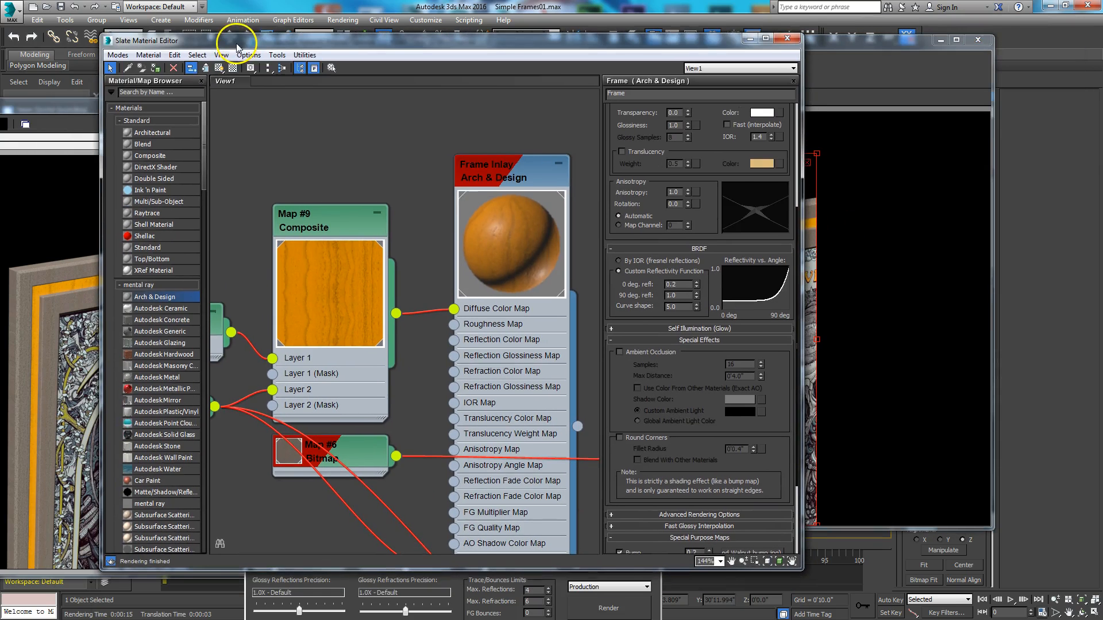
{"action": "left_click_drag", "start_coordinate": [0, 109], "coordinate": [490, 41]}
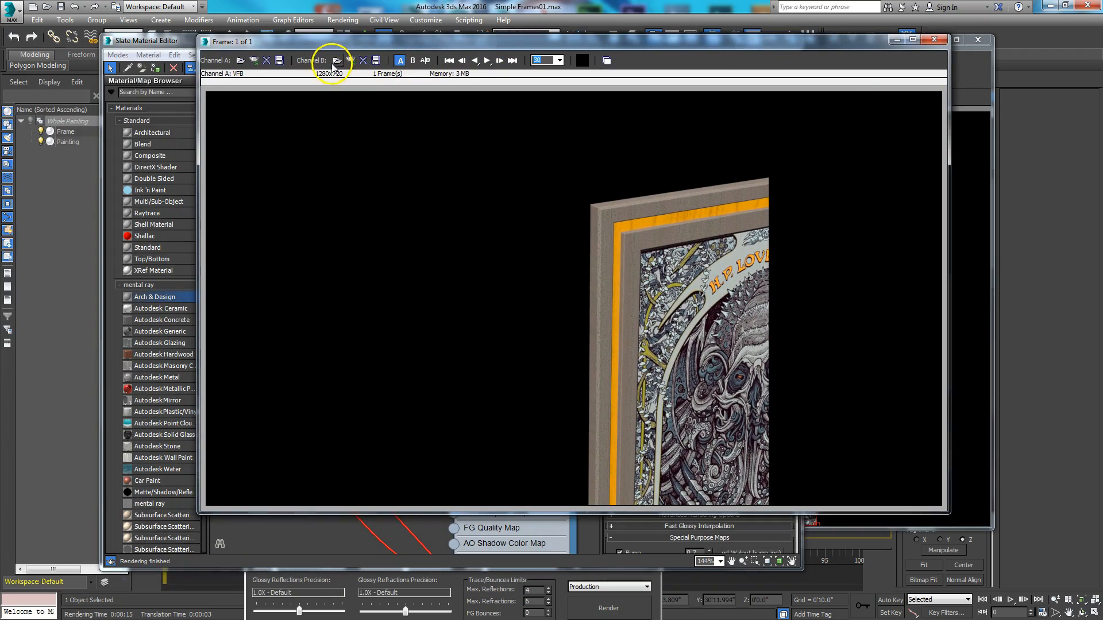
{"action": "left_click", "coordinate": [349, 60]}
{"action": "left_click", "coordinate": [592, 332]}
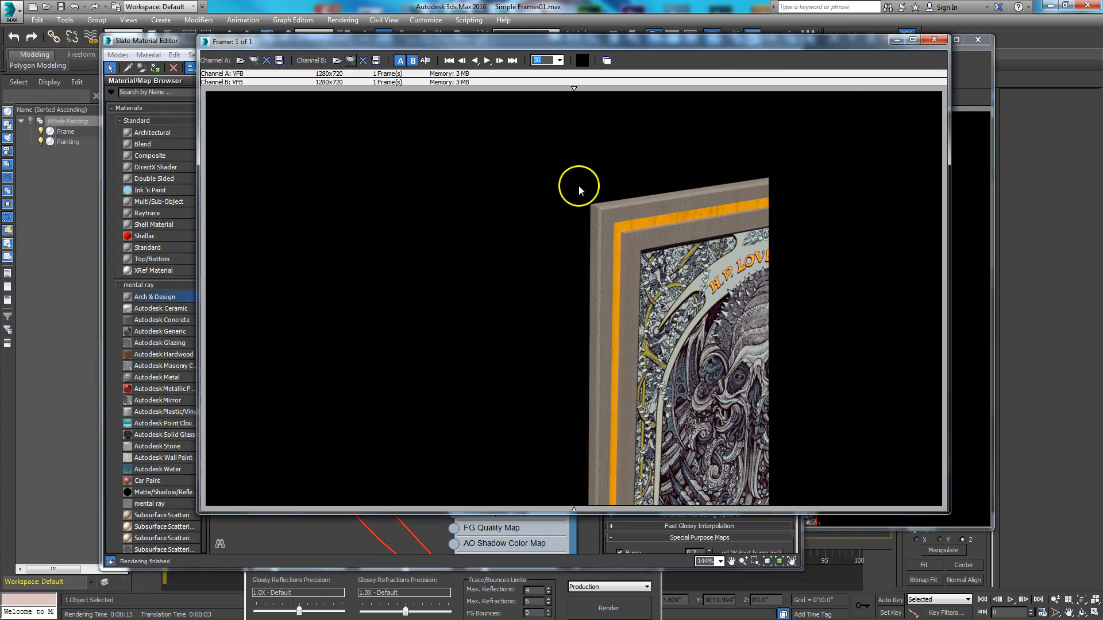
- Compare the channel A and B renders by sweeping the split divider back and forth across the frame edges
{"action": "left_click_drag", "start_coordinate": [576, 93], "coordinate": [697, 96]}
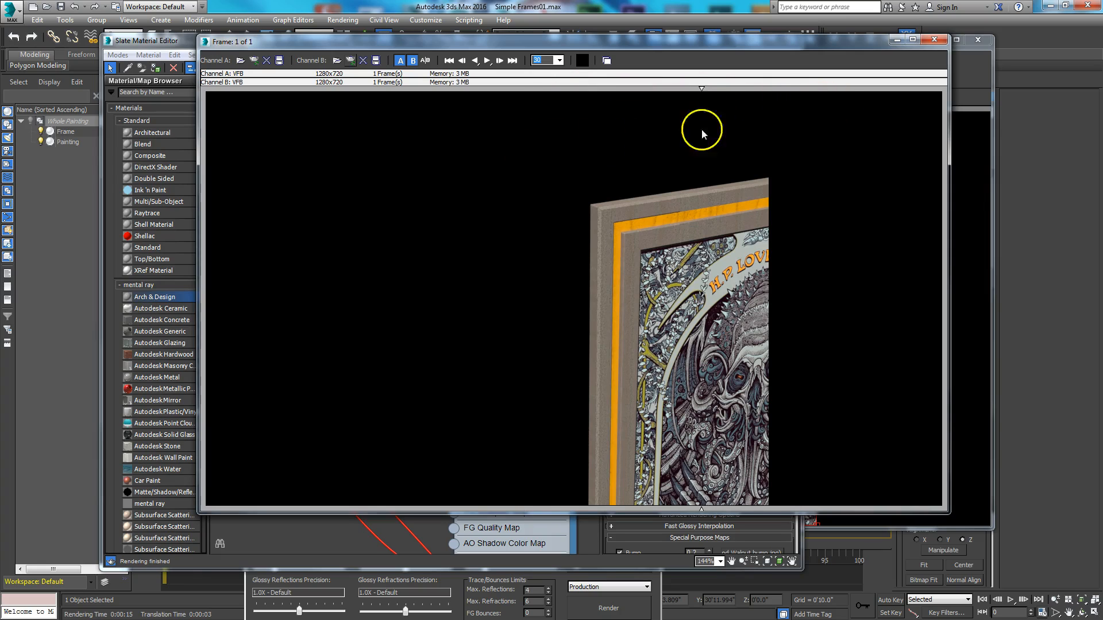
{"action": "left_click_drag", "start_coordinate": [767, 91], "coordinate": [549, 131]}
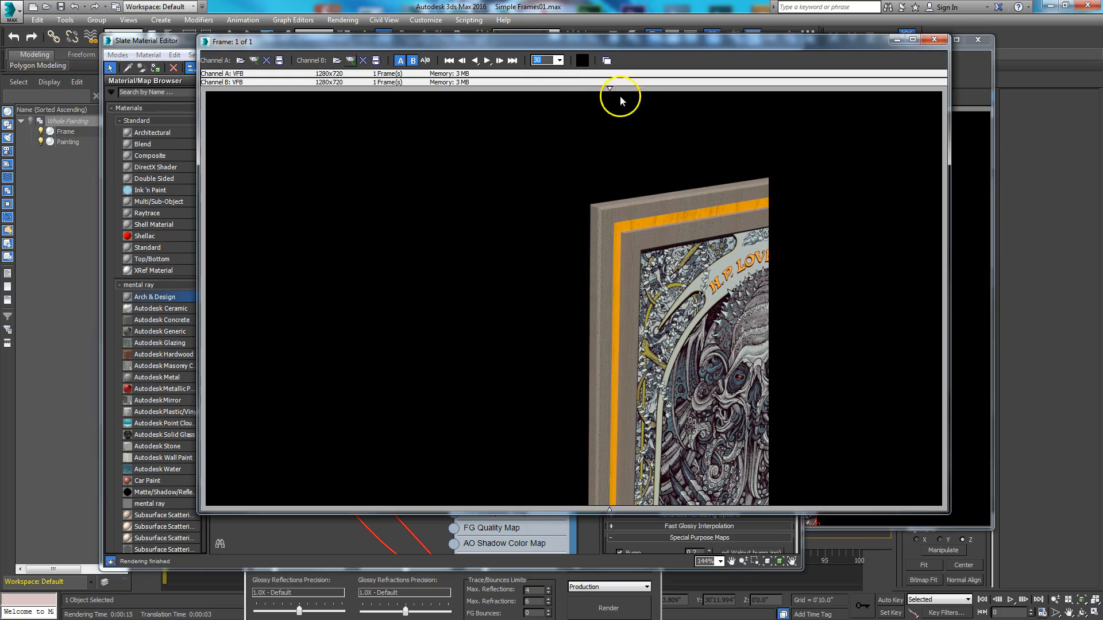
{"action": "mouse_move", "coordinate": [557, 151]}
{"action": "left_mouse_down"}
{"action": "mouse_move", "coordinate": [791, 133]}
{"action": "mouse_move", "coordinate": [697, 153]}
{"action": "left_mouse_up"}
{"action": "mouse_move", "coordinate": [562, 197]}
{"action": "left_mouse_down"}
{"action": "mouse_move", "coordinate": [857, 160]}
{"action": "mouse_move", "coordinate": [442, 217]}
{"action": "mouse_move", "coordinate": [902, 145]}
{"action": "mouse_move", "coordinate": [803, 167]}
{"action": "left_mouse_up"}
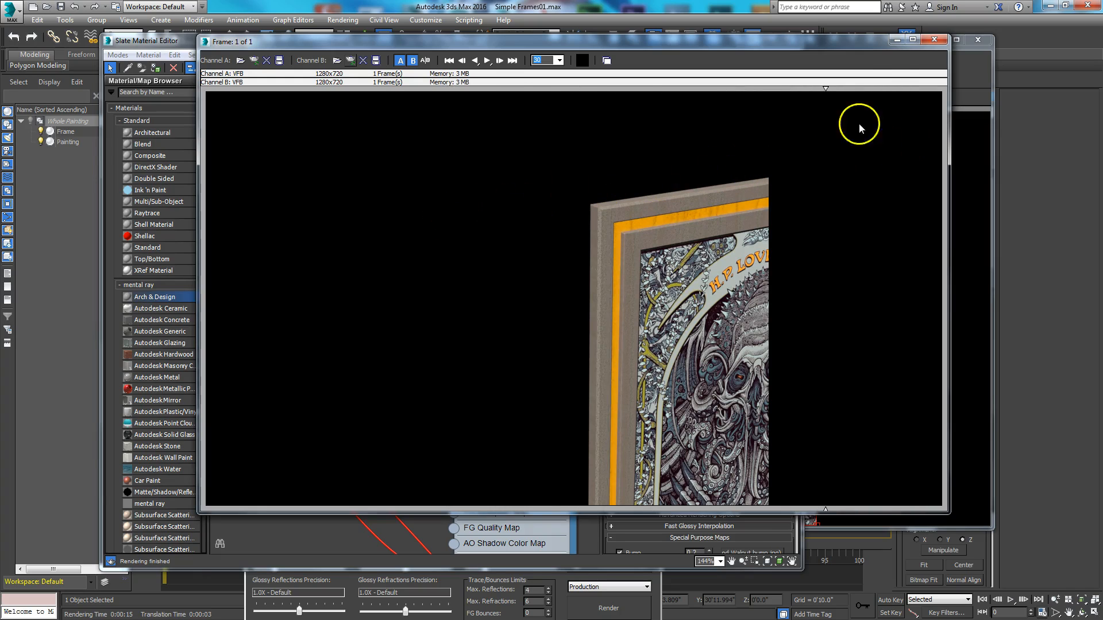
- Minimize the RAM Player, turn Round Corners back on in the Frame material and minimize the Slate Material Editor
{"action": "left_click", "coordinate": [896, 40]}
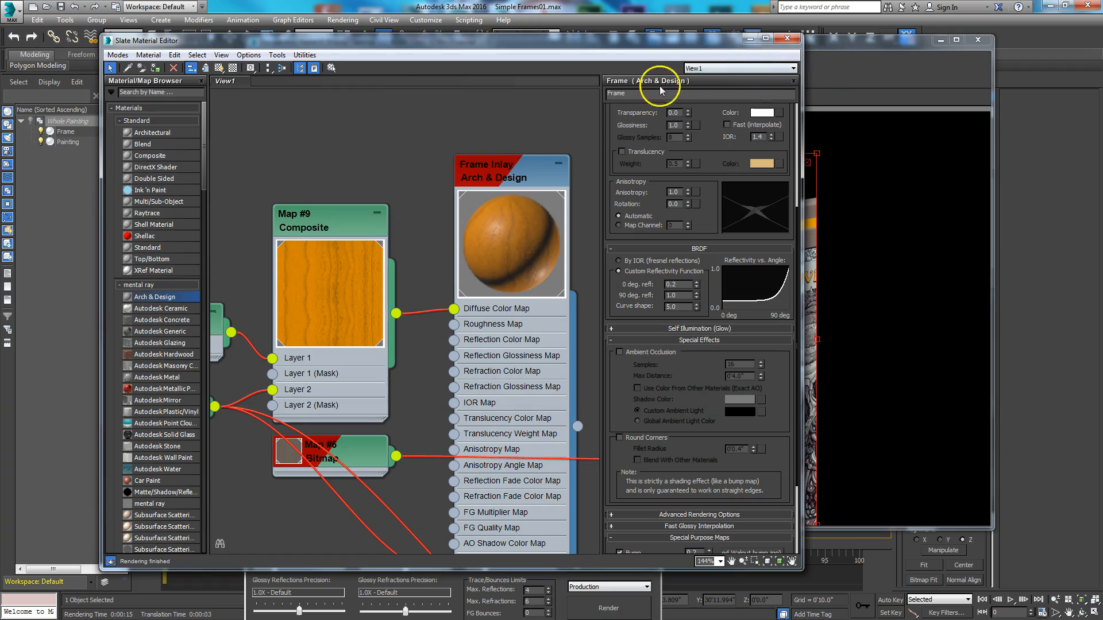
{"action": "left_click", "coordinate": [620, 439]}
{"action": "left_click", "coordinate": [753, 39]}
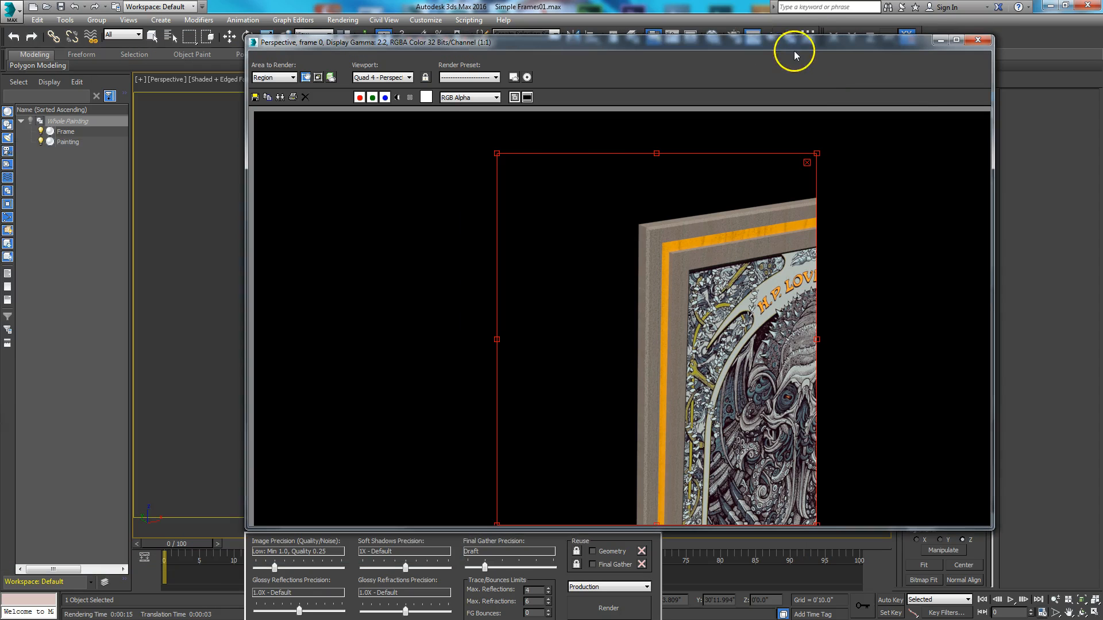
- Examine the frame's upper corner up close in the Perspective viewport and bring the rendered image back into view
{"action": "left_click_drag", "start_coordinate": [822, 44], "coordinate": [129, 140]}
{"action": "scroll", "coordinate": [623, 283], "scroll_direction": "up", "scroll_amount": 5}
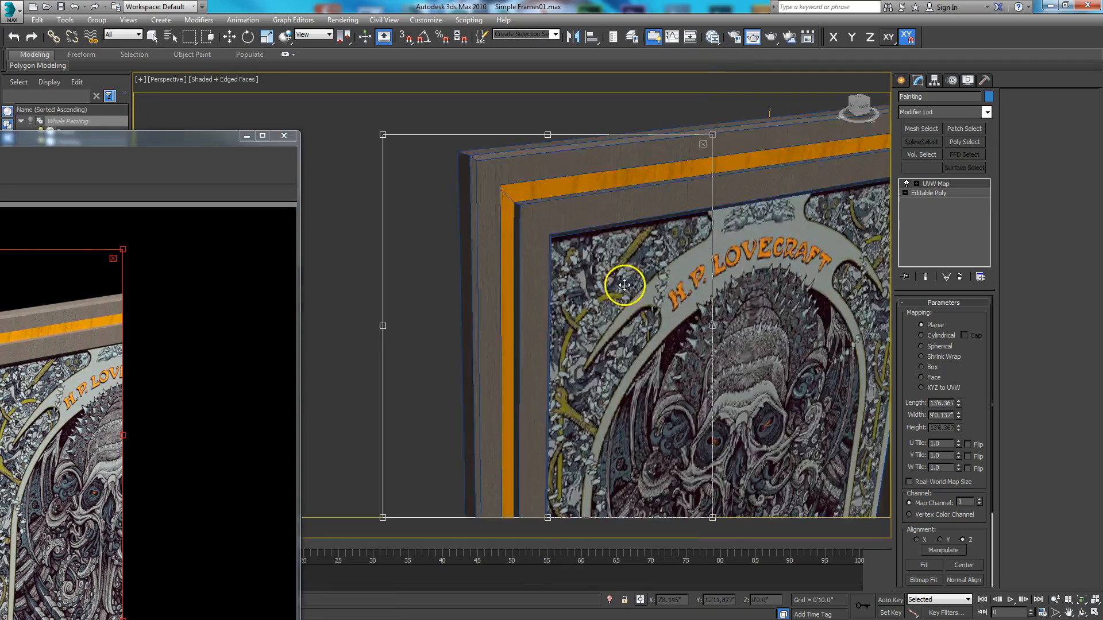
{"action": "middle_click_drag", "start_coordinate": [635, 352], "coordinate": [685, 357]}
{"action": "scroll", "coordinate": [637, 323], "scroll_direction": "down", "scroll_amount": 3}
{"action": "scroll", "coordinate": [613, 323], "scroll_direction": "up", "scroll_amount": 3}
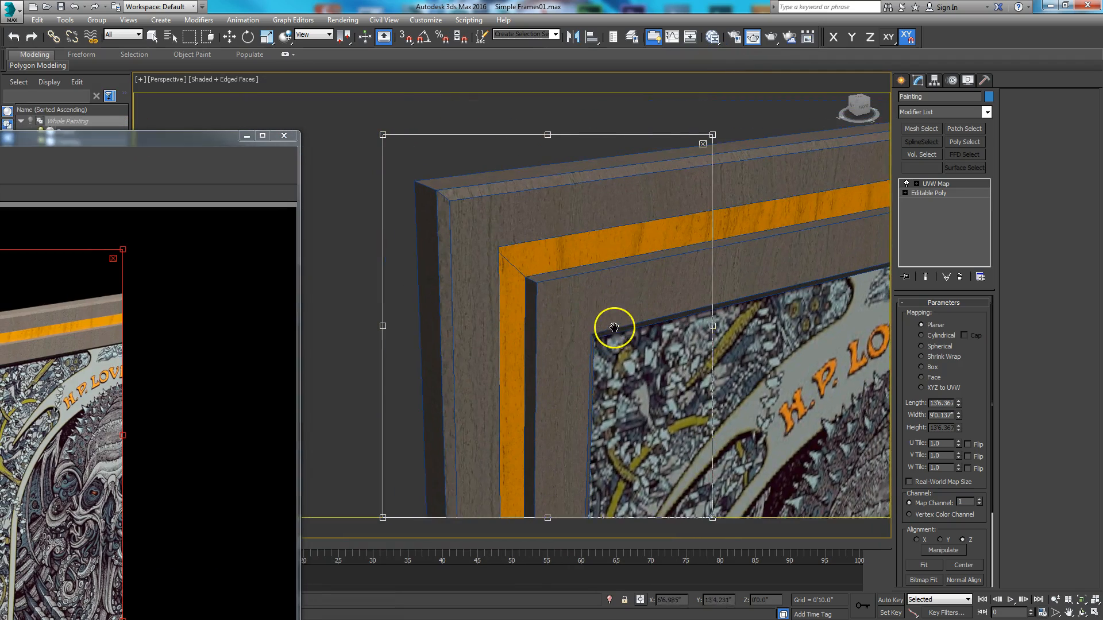
{"action": "left_click_drag", "start_coordinate": [149, 140], "coordinate": [495, 71]}
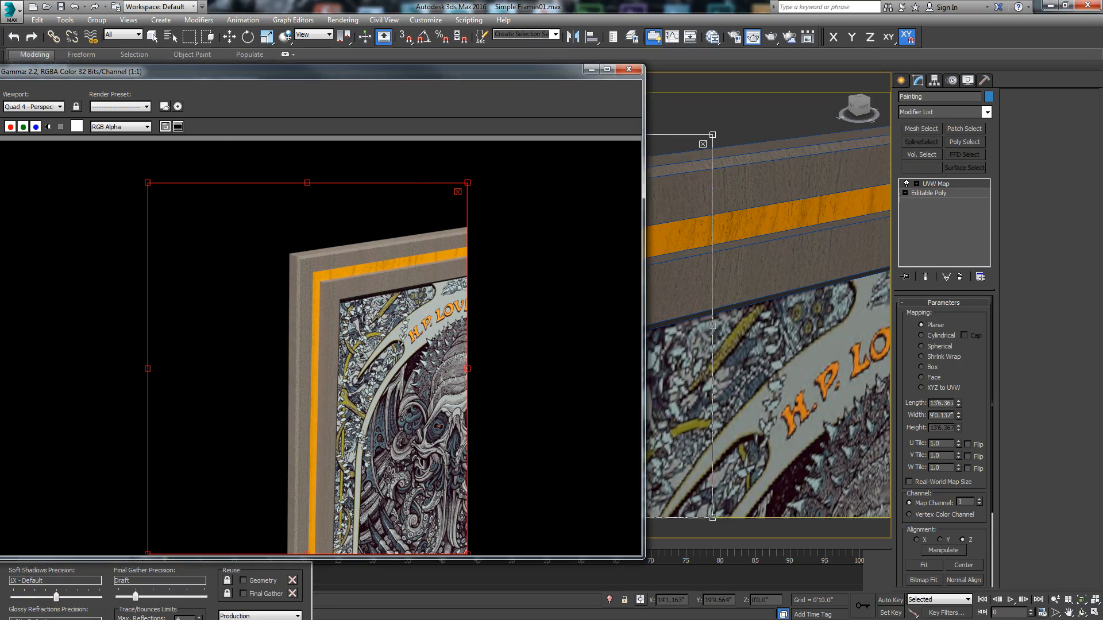
- Switch to Photoshop, duplicate the Background layer of Cthulhuorangemock.jpg and open the Filter Gallery on the copy
{"action": "key", "text": "alt+Tab"}
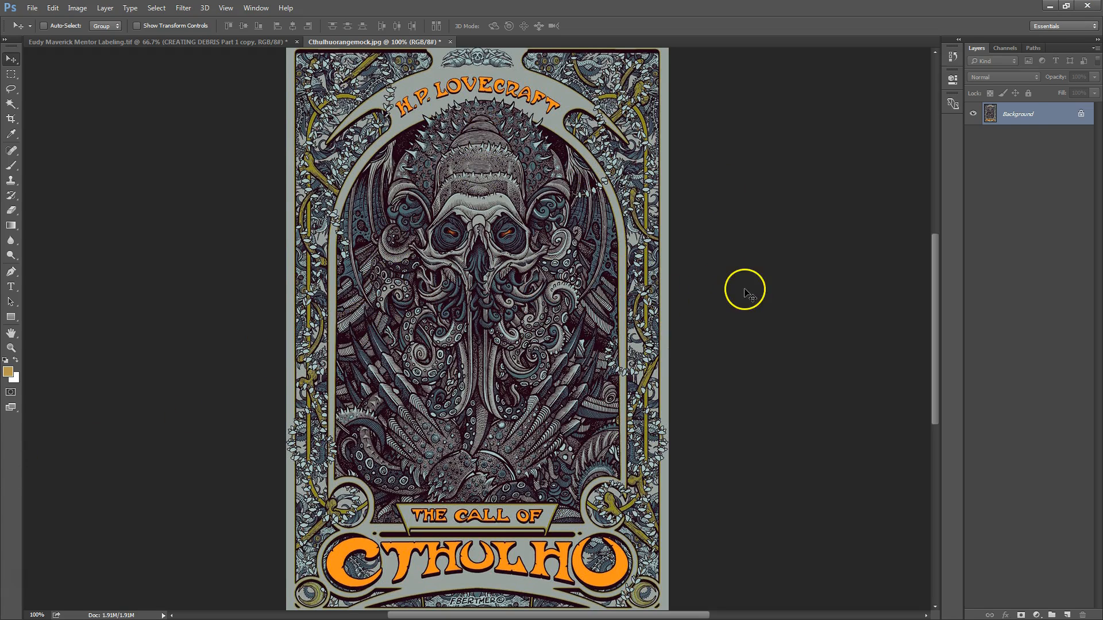
{"action": "right_click", "coordinate": [1013, 117]}
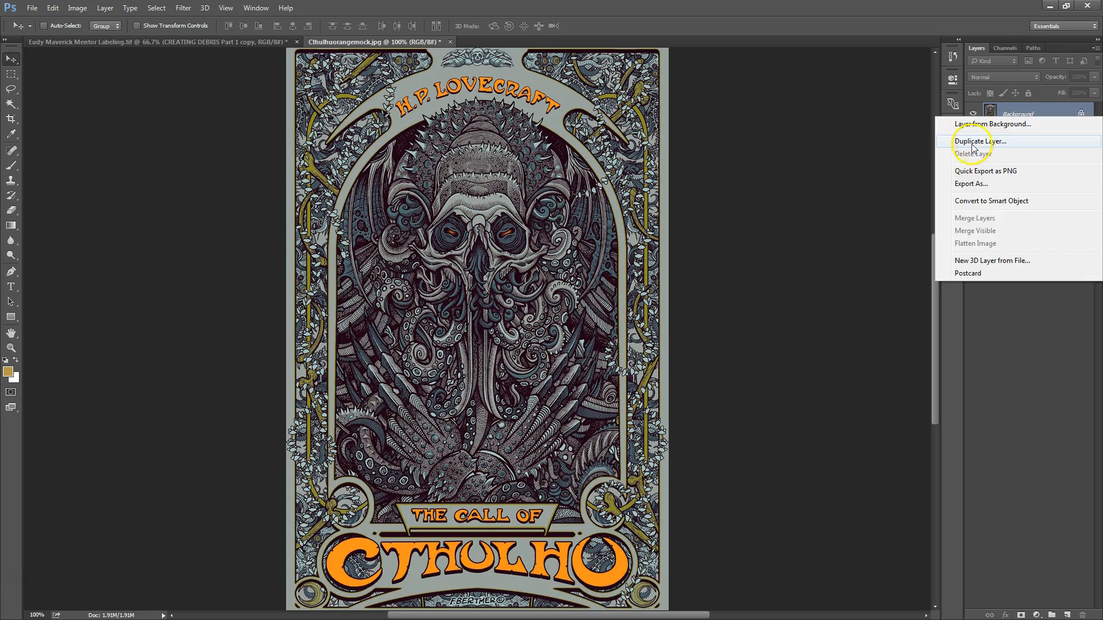
{"action": "left_click", "coordinate": [999, 140]}
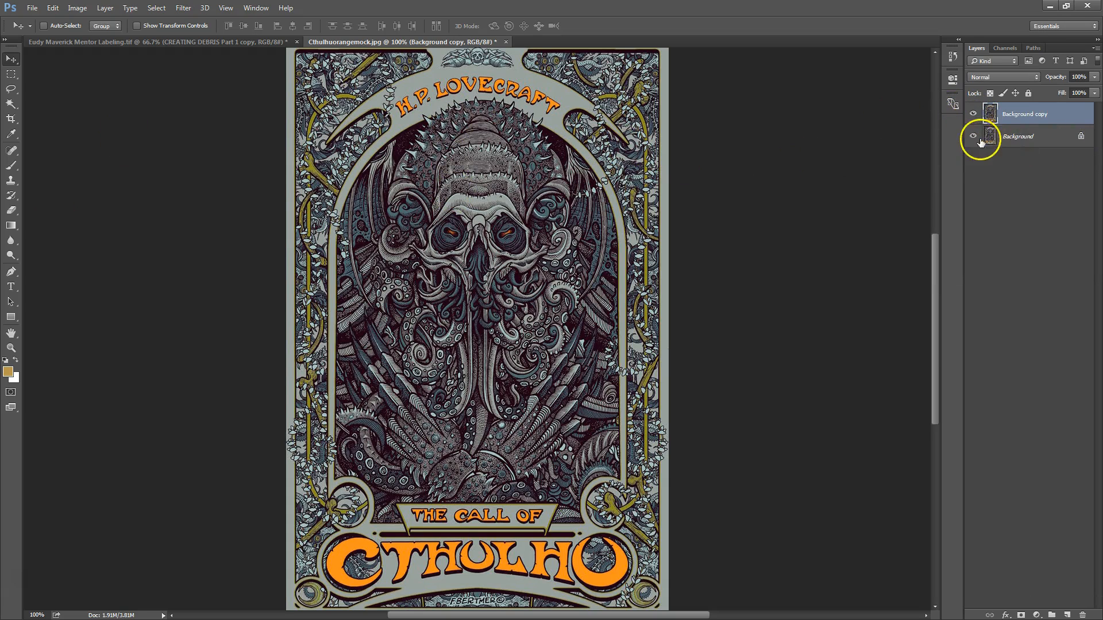
{"action": "left_click", "coordinate": [182, 8]}
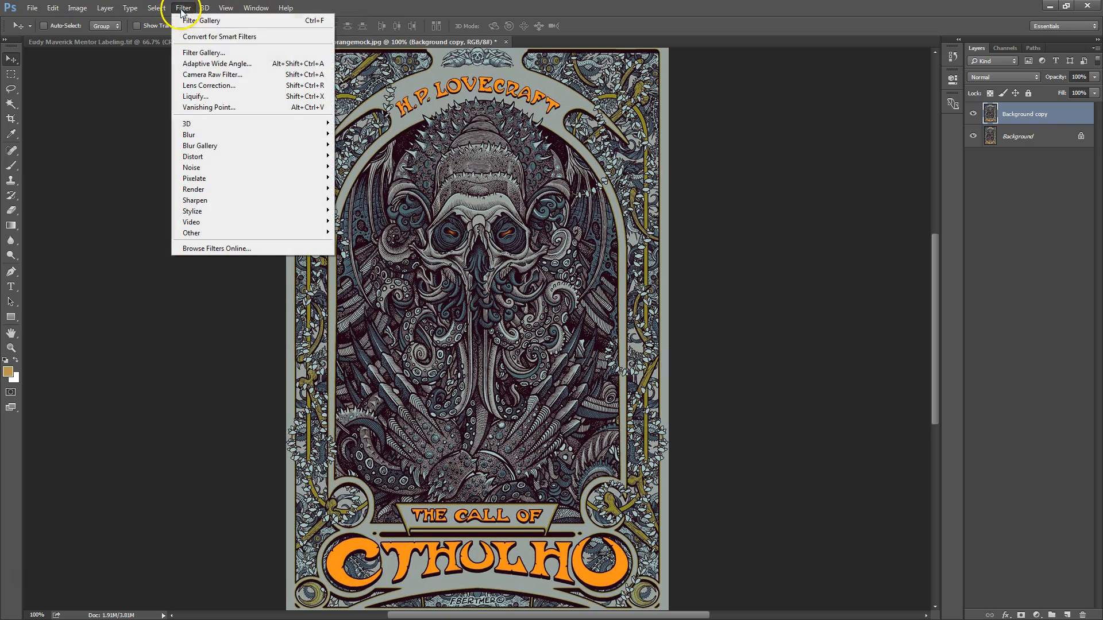
{"action": "left_click", "coordinate": [200, 54]}
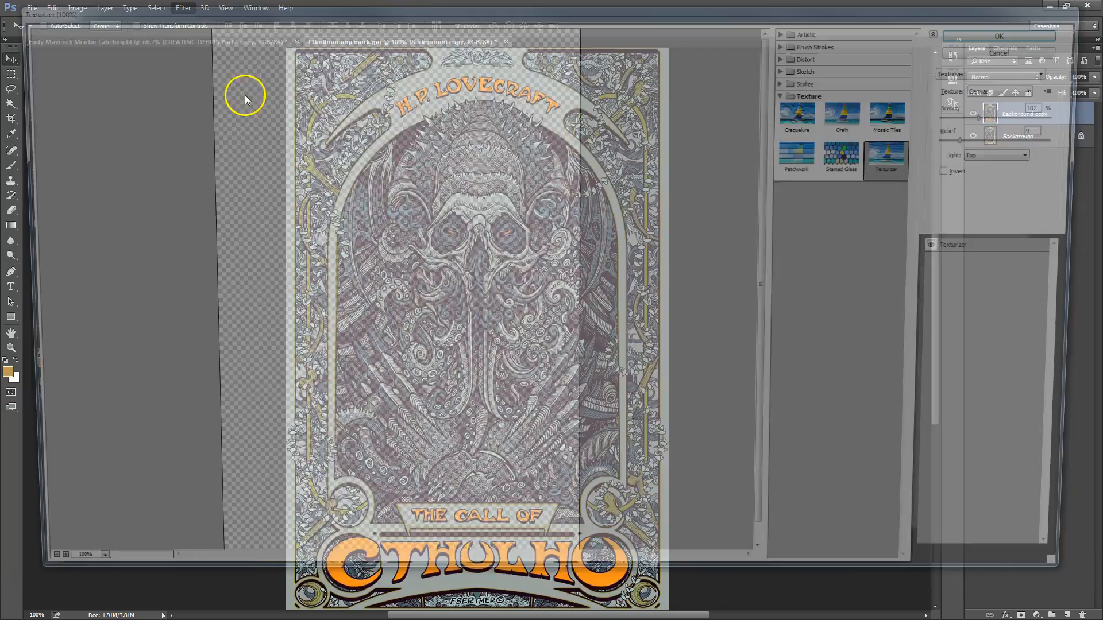
- Preview the Brush Strokes filters Accented Edges, Angled Strokes, Crosshatch, Dark Strokes, Ink Outlines and Spatter on the artwork
{"action": "left_click", "coordinate": [790, 91]}
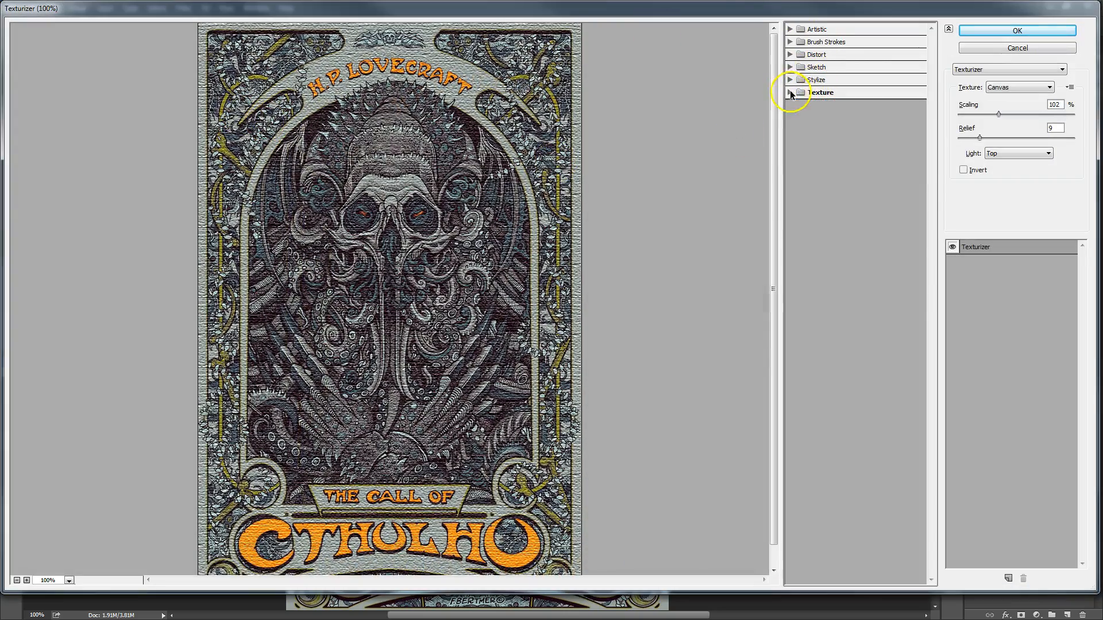
{"action": "left_click", "coordinate": [790, 68]}
{"action": "left_click", "coordinate": [790, 42]}
{"action": "left_click", "coordinate": [809, 62]}
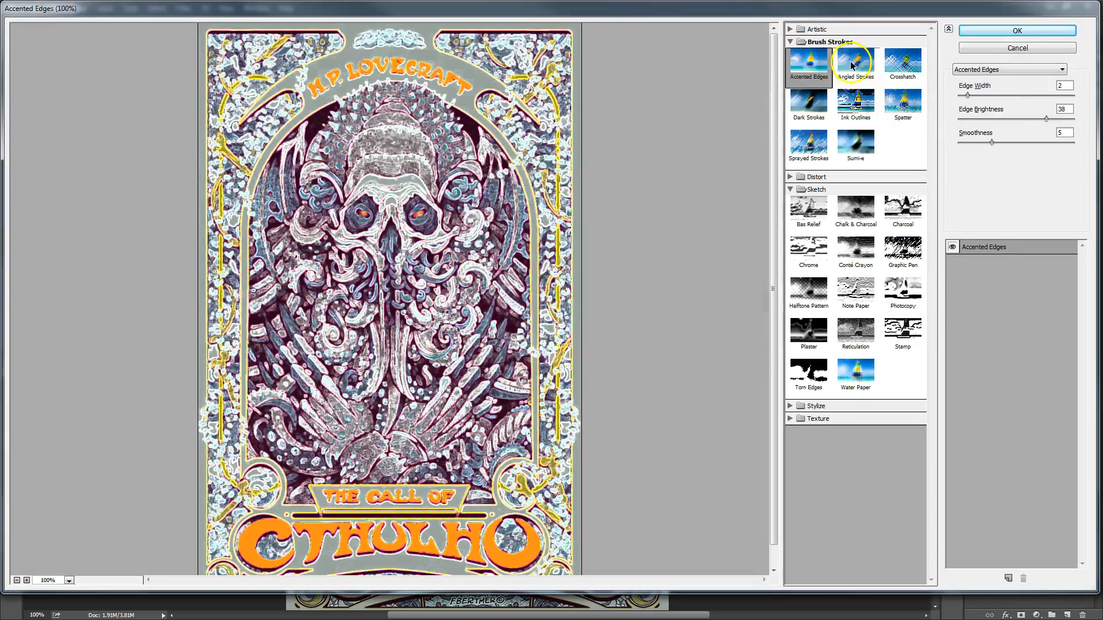
{"action": "left_click", "coordinate": [855, 65]}
{"action": "left_click", "coordinate": [906, 74]}
{"action": "left_click", "coordinate": [805, 104]}
{"action": "left_click", "coordinate": [854, 101]}
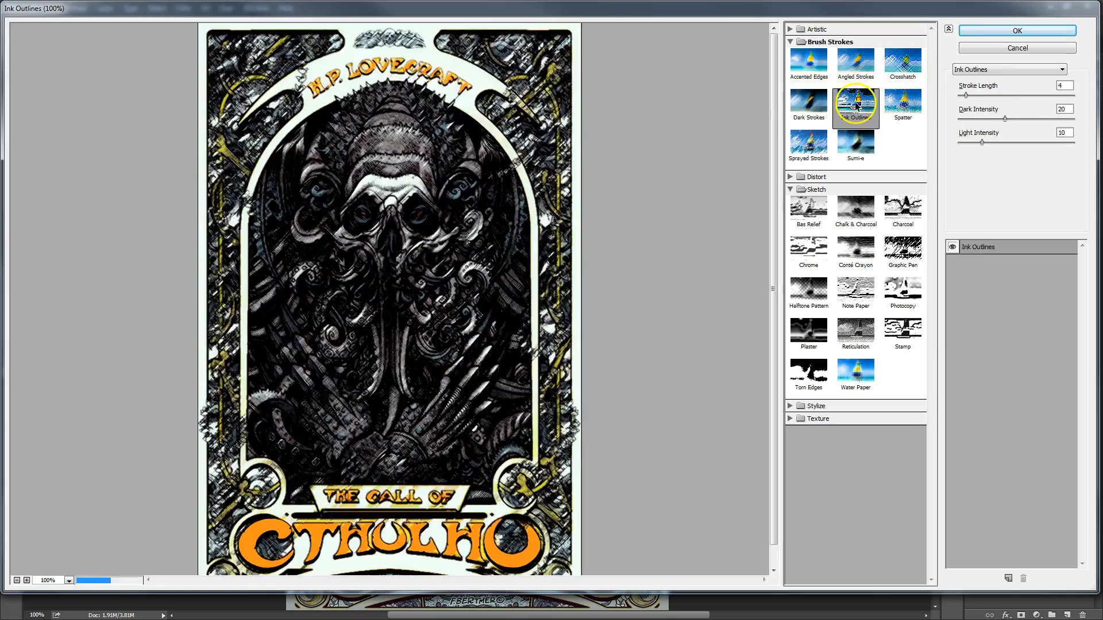
{"action": "left_click", "coordinate": [903, 102]}
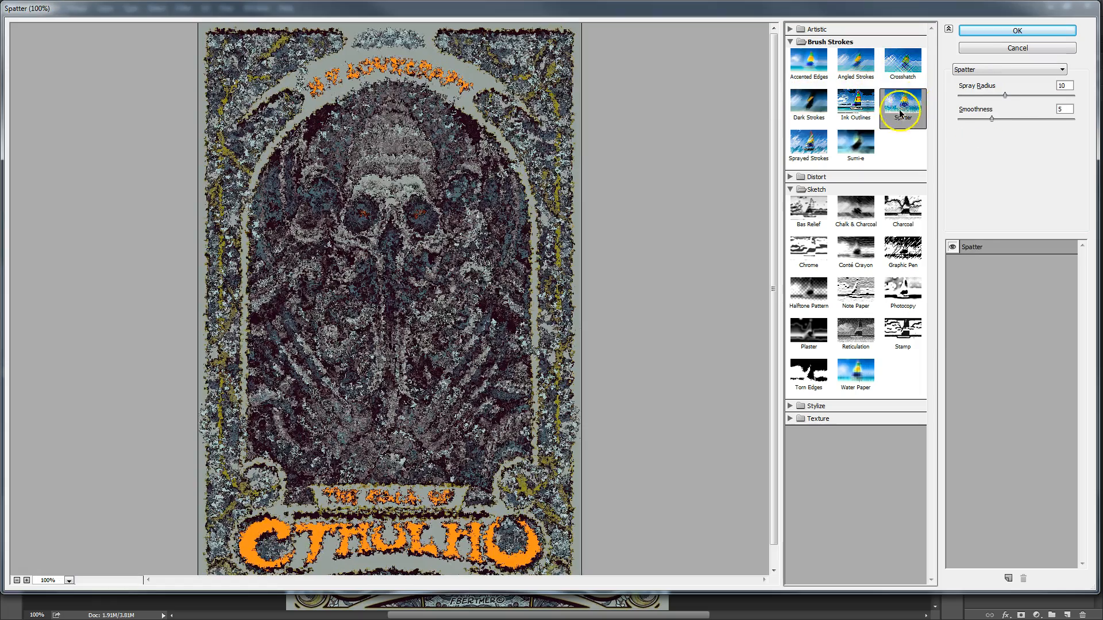
{"action": "left_click", "coordinate": [791, 42]}
{"action": "left_click", "coordinate": [795, 68]}
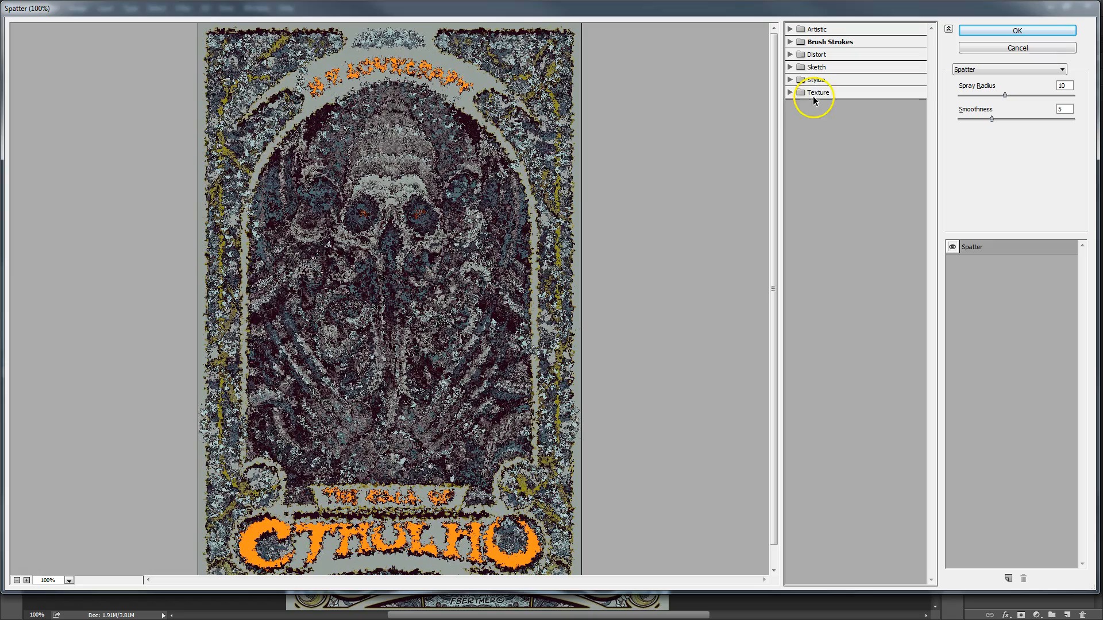
- Choose the Texturizer filter, try the Burlap and Sandstone textures, and return to the Canvas texture
{"action": "left_click", "coordinate": [791, 93]}
{"action": "left_click", "coordinate": [901, 159]}
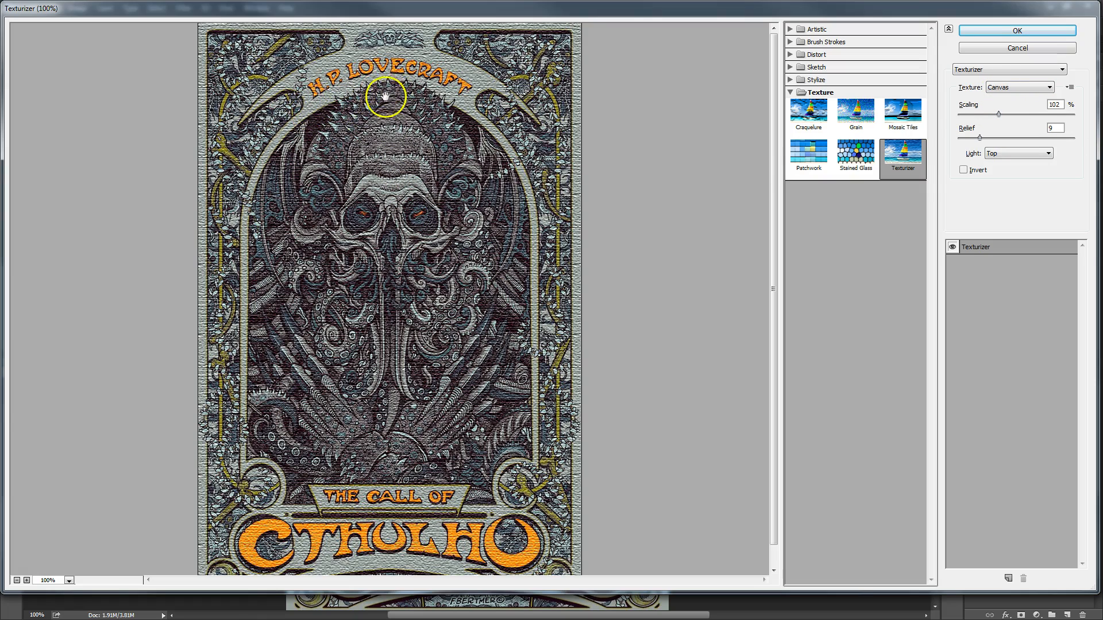
{"action": "left_click", "coordinate": [1000, 92]}
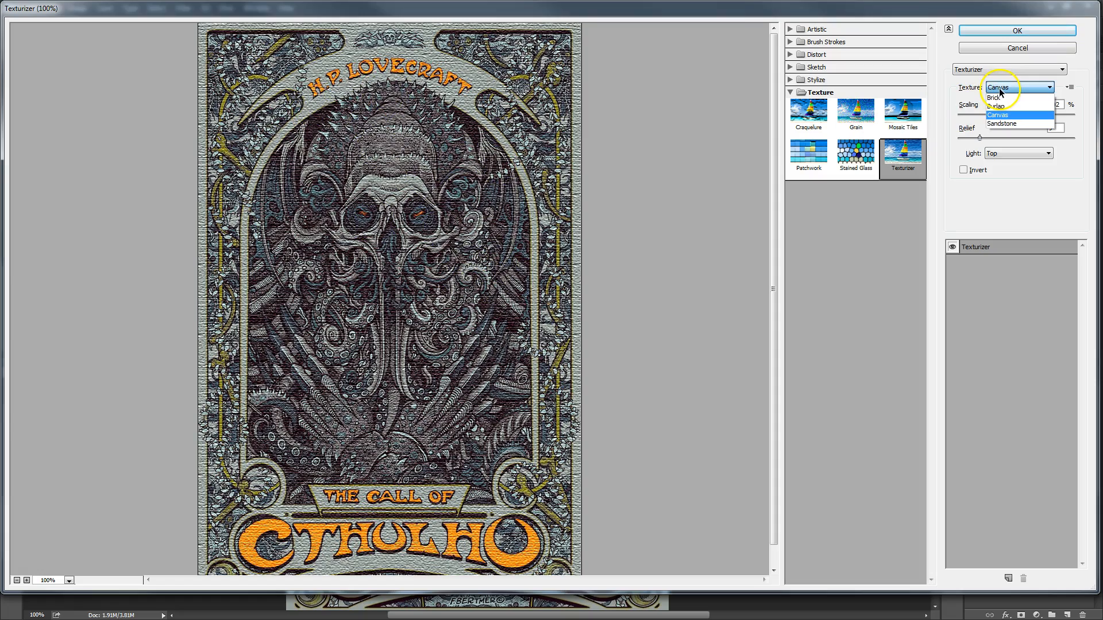
{"action": "left_click", "coordinate": [1000, 109]}
{"action": "left_click", "coordinate": [1001, 89]}
{"action": "left_click", "coordinate": [1000, 127]}
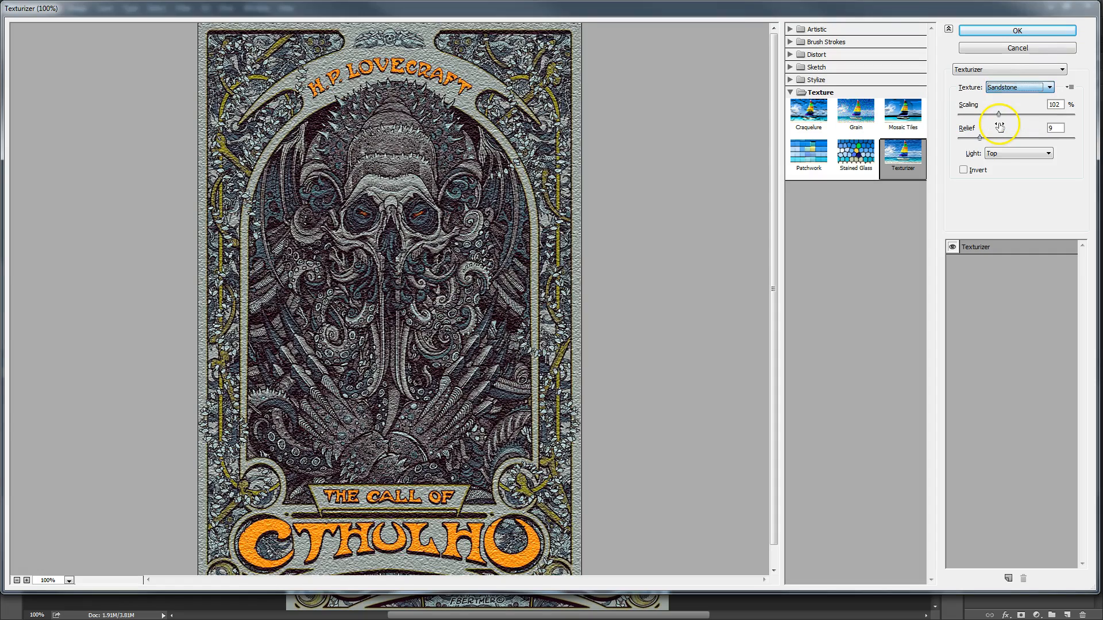
{"action": "left_click", "coordinate": [999, 88]}
{"action": "left_click", "coordinate": [1002, 114]}
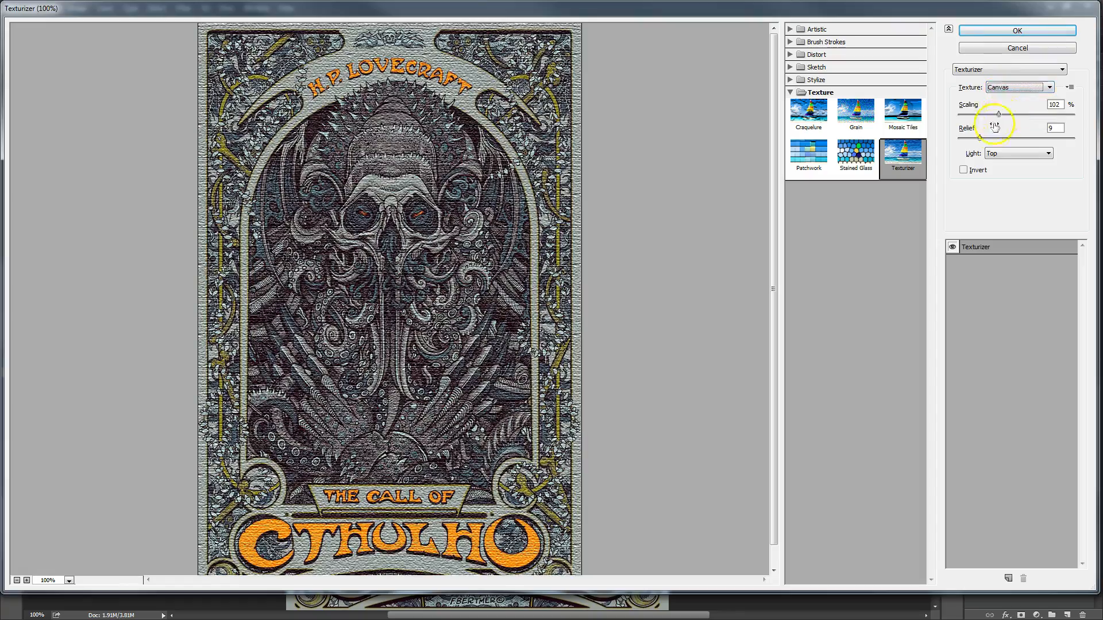
- Apply the Canvas texture with 73% scaling and a relief of 14, and desaturate the textured layer
{"action": "left_click_drag", "start_coordinate": [998, 113], "coordinate": [986, 141]}
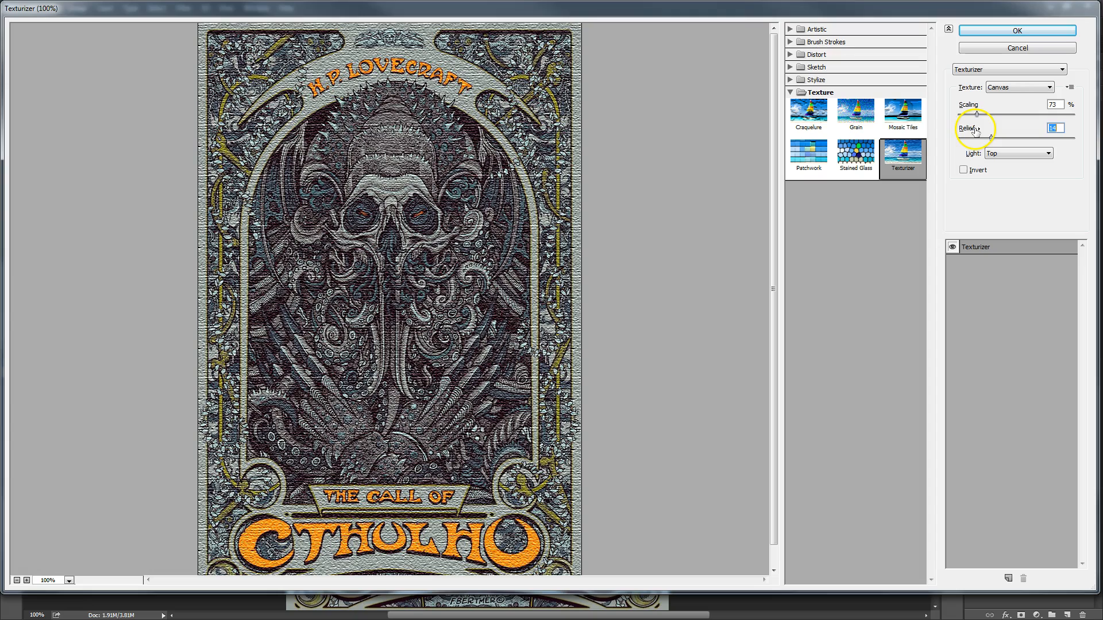
{"action": "left_click", "coordinate": [975, 30]}
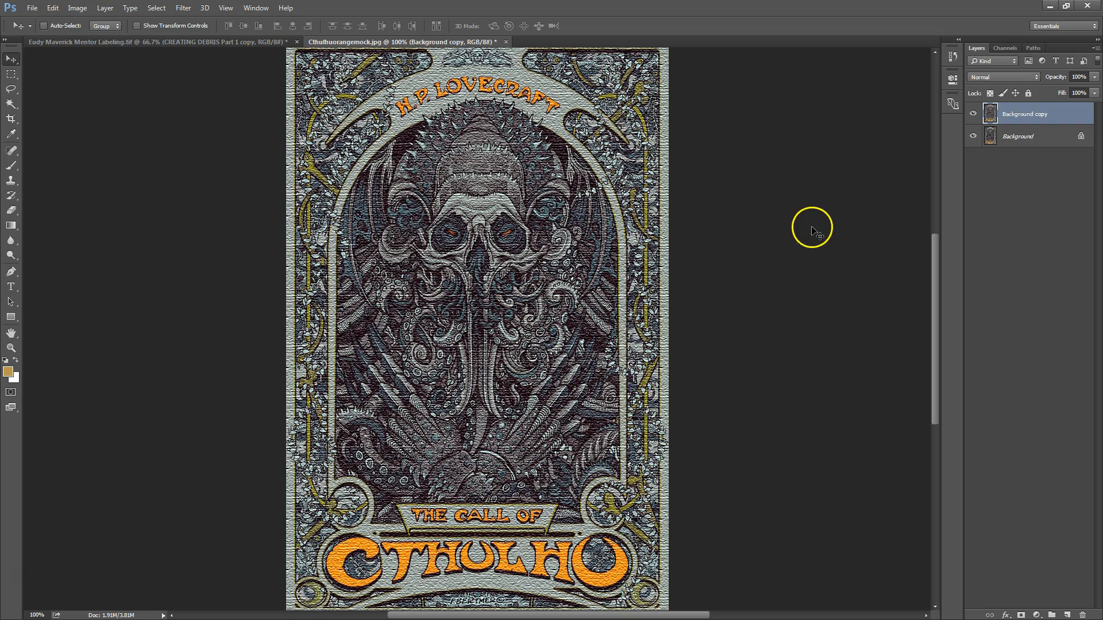
{"action": "left_click", "coordinate": [82, 10]}
{"action": "mouse_move", "coordinate": [95, 37]}
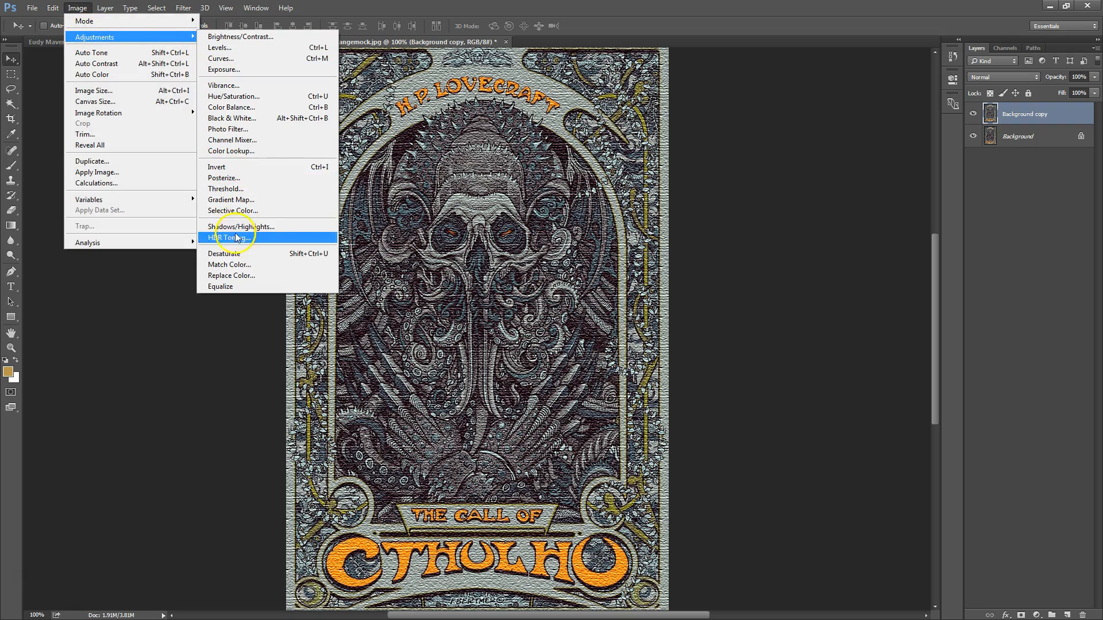
{"action": "left_click", "coordinate": [238, 253]}
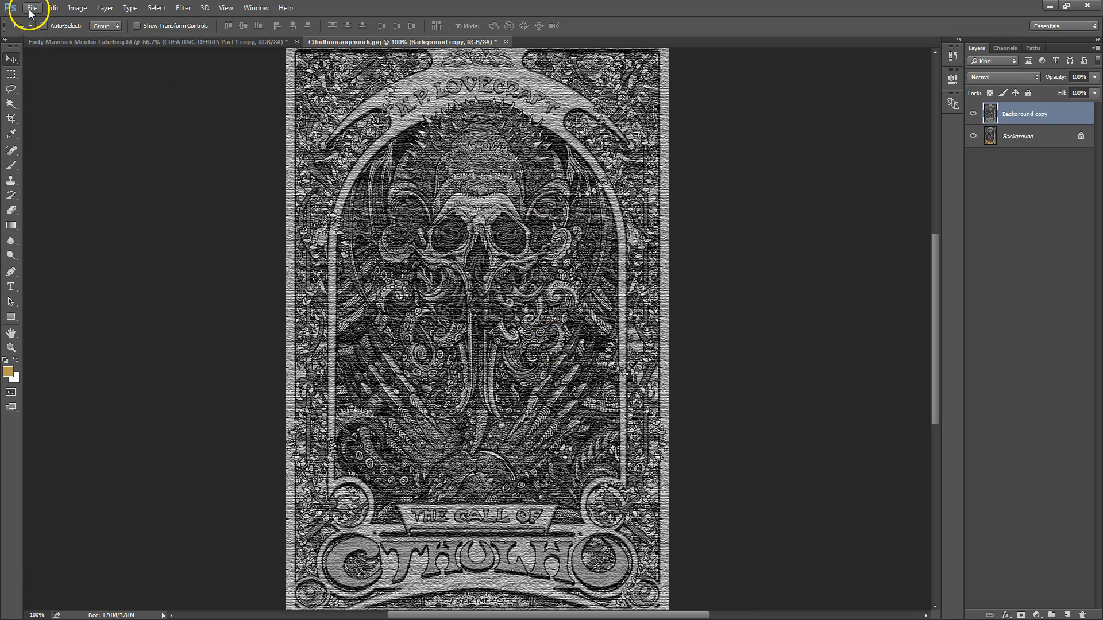
- Save the textured artwork as the 24 bits/pixel Targa file Cthulhuorangemock_Bump.tga in the sceneassets images folder, replacing the existing file
{"action": "left_click", "coordinate": [32, 10]}
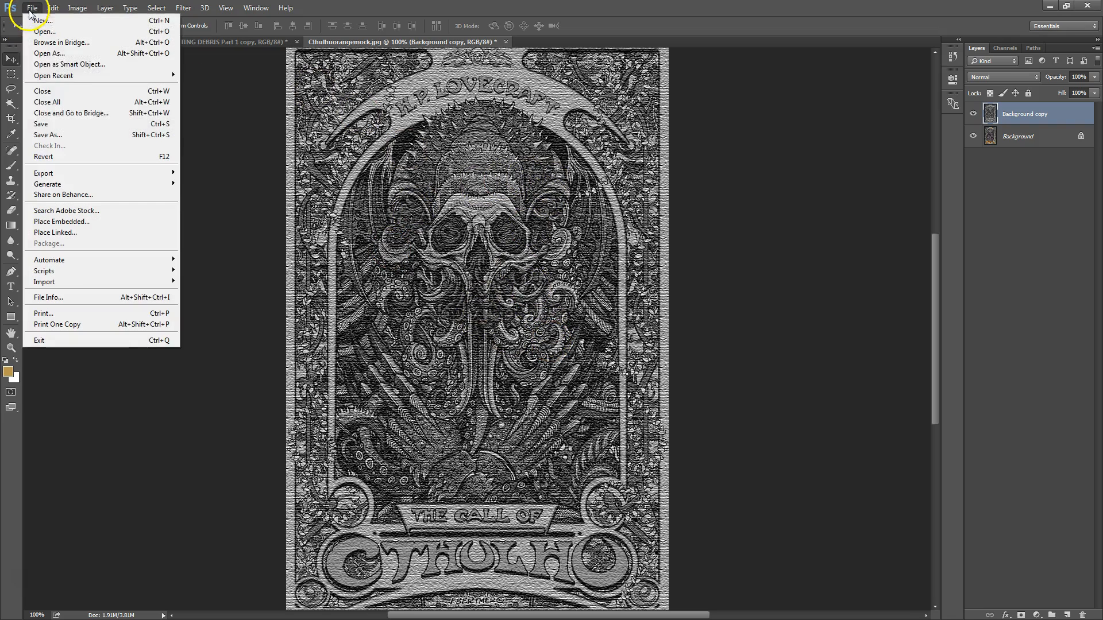
{"action": "left_click", "coordinate": [66, 135]}
{"action": "left_click", "coordinate": [270, 279]}
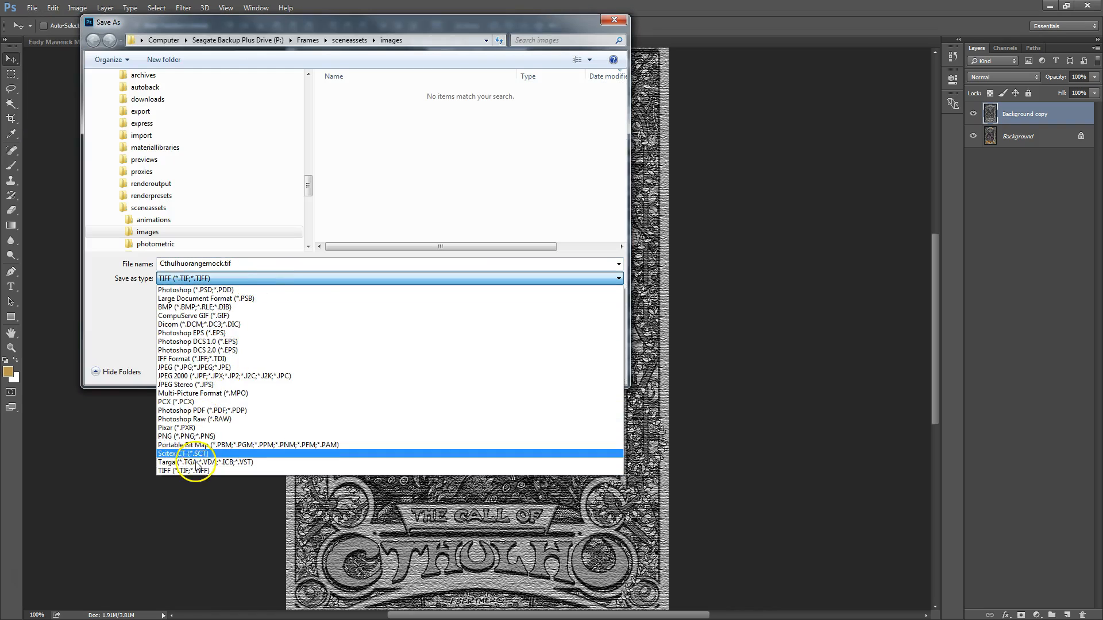
{"action": "left_click", "coordinate": [195, 464]}
{"action": "left_click", "coordinate": [366, 95]}
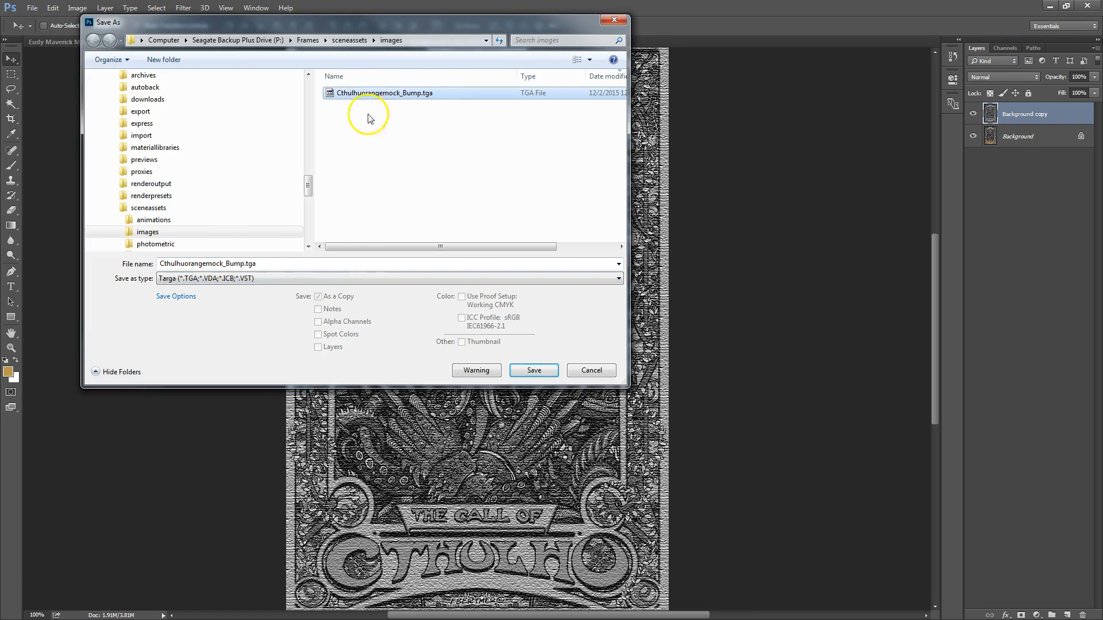
{"action": "left_click", "coordinate": [362, 172]}
{"action": "double_click", "coordinate": [238, 264]}
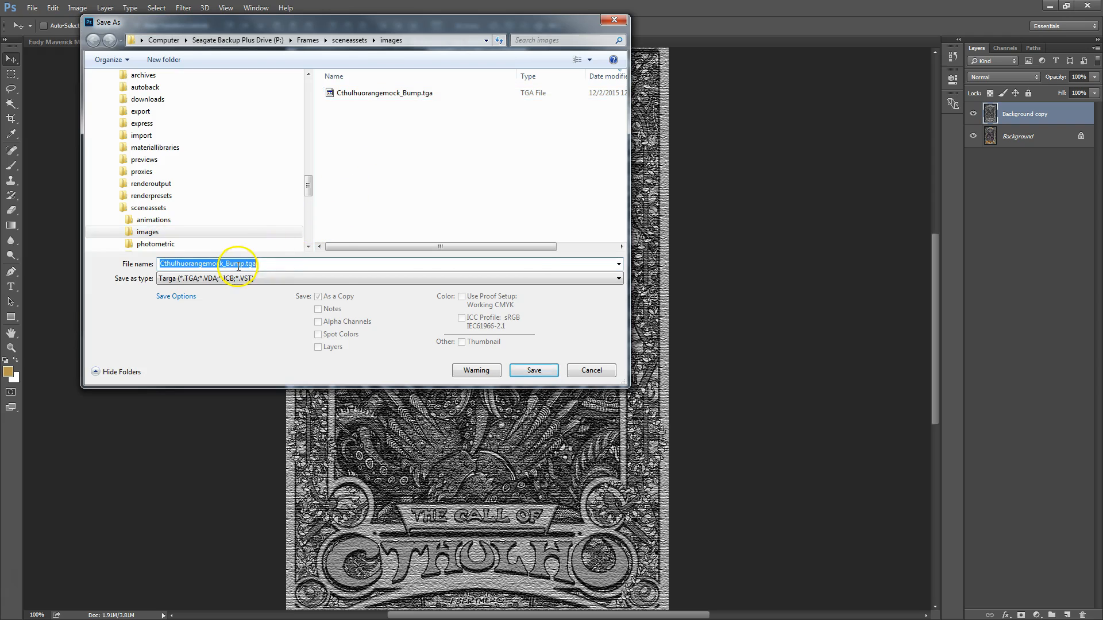
{"action": "left_click", "coordinate": [522, 370]}
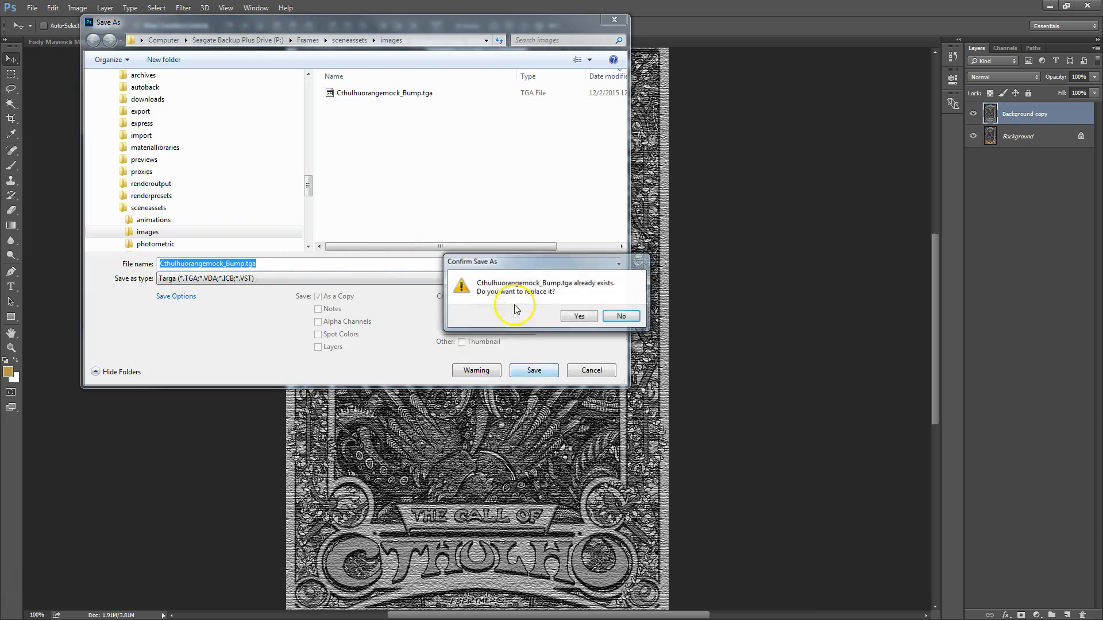
{"action": "left_click", "coordinate": [581, 315]}
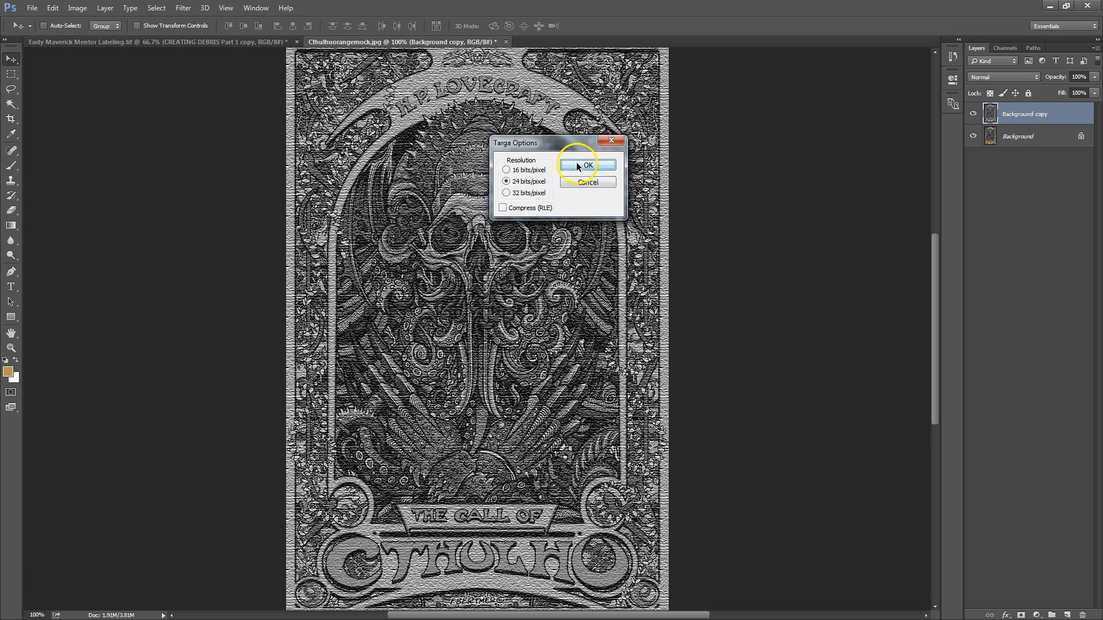
{"action": "left_click", "coordinate": [578, 166]}
- Switch to 3ds Max and open the Slate Material Editor on the Painting material's node and its artwork bitmap
{"action": "left_click", "coordinate": [1049, 8]}
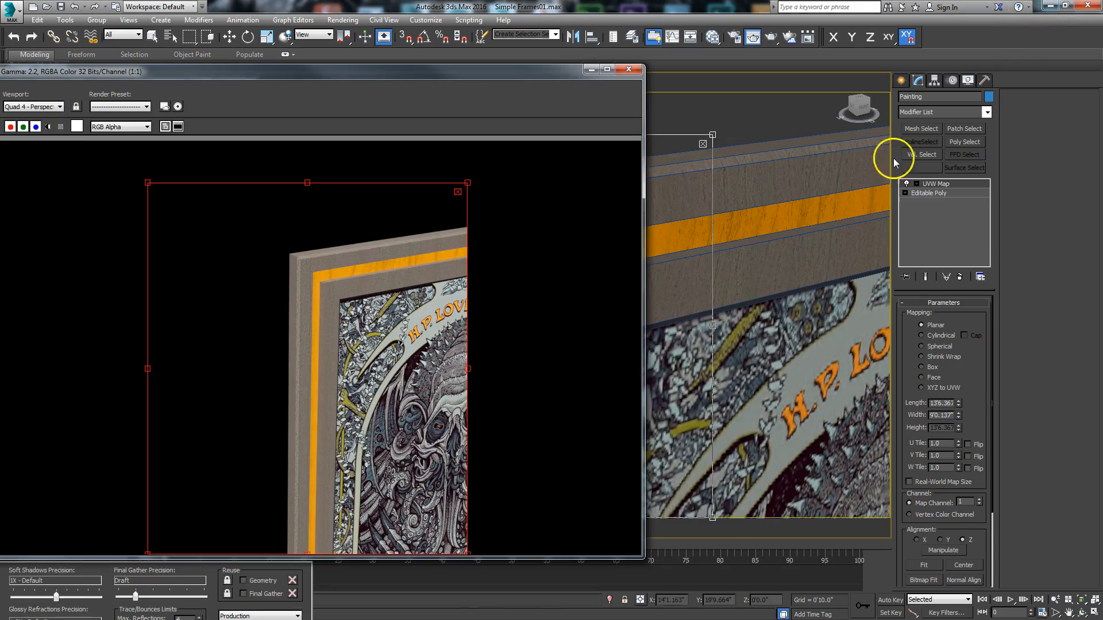
{"action": "left_click_drag", "start_coordinate": [543, 75], "coordinate": [871, 146]}
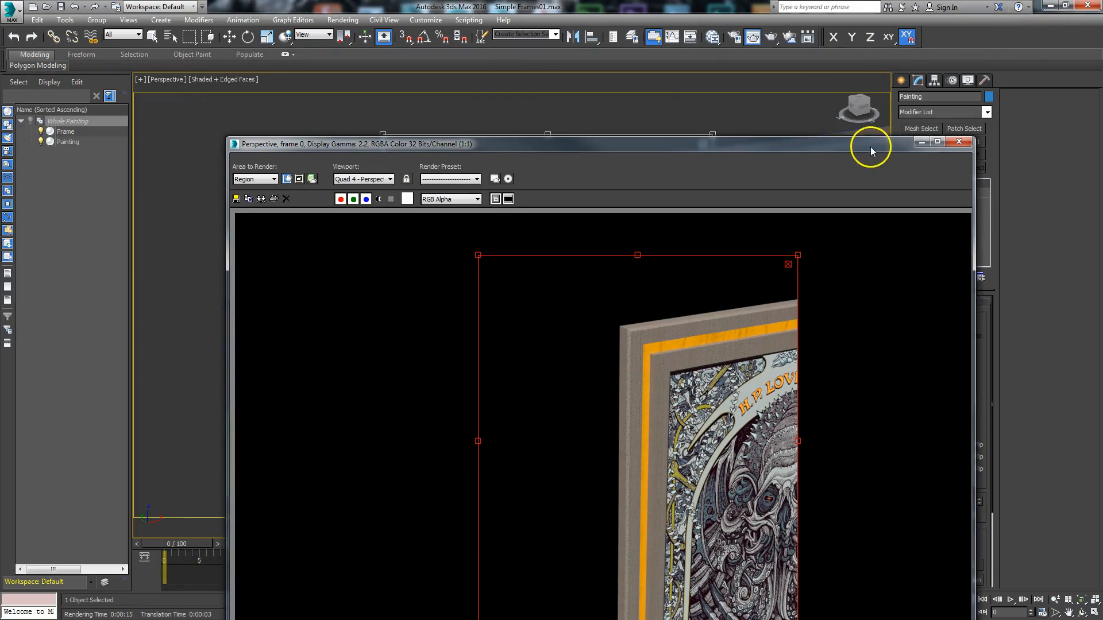
{"action": "left_click", "coordinate": [719, 43]}
{"action": "mouse_move", "coordinate": [519, 248]}
{"action": "middle_mouse_down"}
{"action": "mouse_move", "coordinate": [421, 273]}
{"action": "mouse_move", "coordinate": [321, 145]}
{"action": "middle_mouse_up"}
{"action": "scroll", "coordinate": [378, 395], "scroll_direction": "down", "scroll_amount": 1}
{"action": "middle_click_drag", "start_coordinate": [378, 396], "coordinate": [468, 149]}
{"action": "middle_click_drag", "start_coordinate": [371, 418], "coordinate": [559, 187]}
{"action": "scroll", "coordinate": [445, 282], "scroll_direction": "down", "scroll_amount": 1}
{"action": "middle_click_drag", "start_coordinate": [442, 279], "coordinate": [435, 339]}
{"action": "mouse_move", "coordinate": [374, 311]}
{"action": "middle_mouse_down"}
{"action": "mouse_move", "coordinate": [492, 303]}
{"action": "mouse_move", "coordinate": [422, 278]}
{"action": "middle_mouse_up"}
{"action": "mouse_move", "coordinate": [400, 354]}
{"action": "middle_mouse_down"}
{"action": "mouse_move", "coordinate": [412, 352]}
{"action": "mouse_move", "coordinate": [422, 260]}
{"action": "middle_mouse_up"}
- Connect a copy of the artwork bitmap node to the Painting material's Bump Map and replace its image with Cthulhuorangemock_Bump.tga
{"action": "mouse_move", "coordinate": [263, 186]}
{"action": "left_mouse_down"}
{"action": "mouse_move", "coordinate": [276, 174]}
{"action": "mouse_move", "coordinate": [273, 344]}
{"action": "left_mouse_up"}
{"action": "left_click_drag", "start_coordinate": [339, 376], "coordinate": [488, 382]}
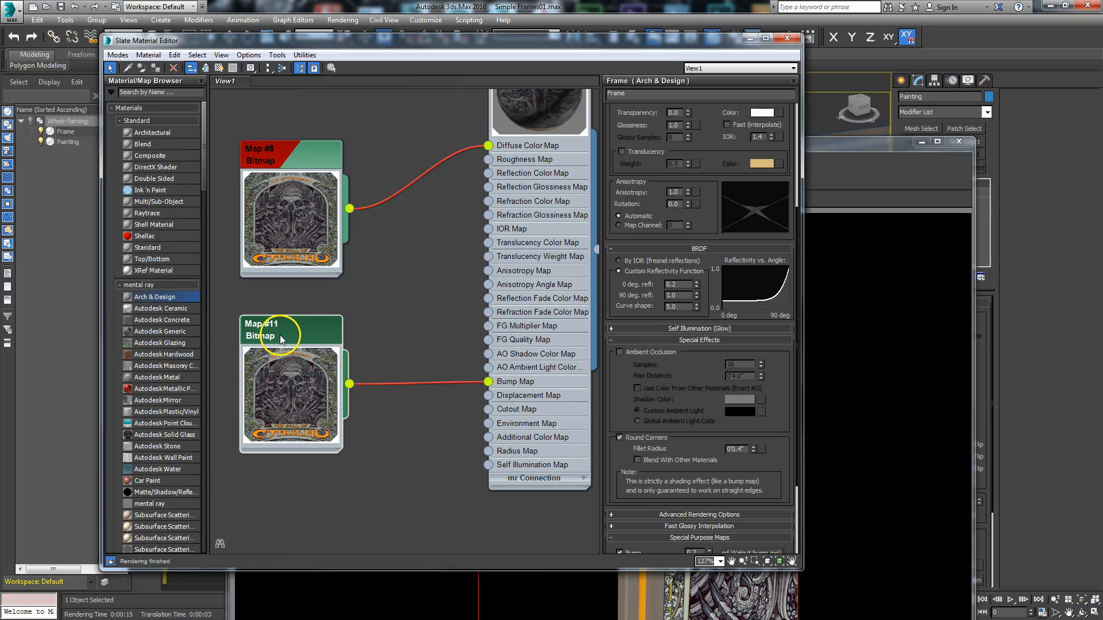
{"action": "double_click", "coordinate": [280, 336]}
{"action": "left_click", "coordinate": [731, 254]}
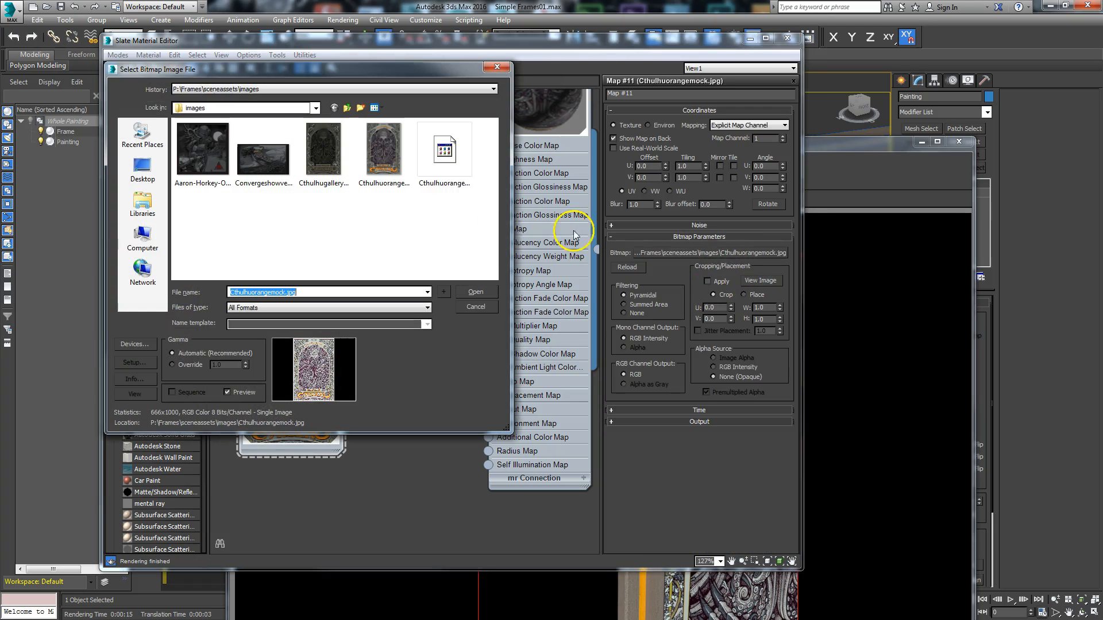
{"action": "left_click", "coordinate": [443, 166]}
{"action": "left_click", "coordinate": [472, 292]}
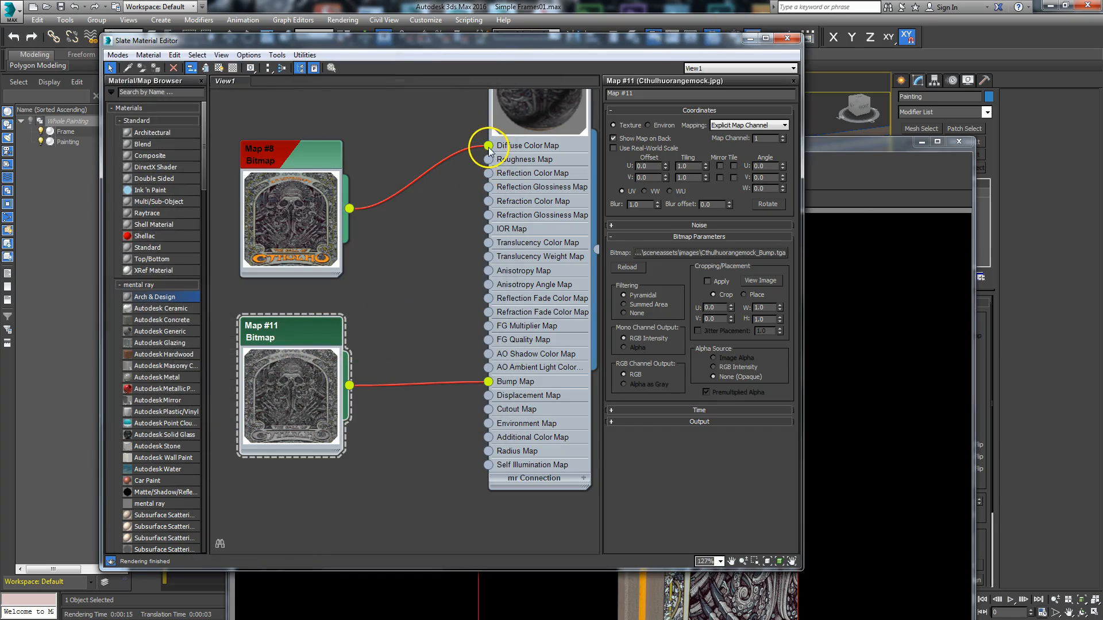
- Turn off the Diffuse Color map in the Painting material's General Maps
{"action": "left_click_drag", "start_coordinate": [287, 347], "coordinate": [302, 347]}
{"action": "left_click_drag", "start_coordinate": [481, 146], "coordinate": [459, 168]}
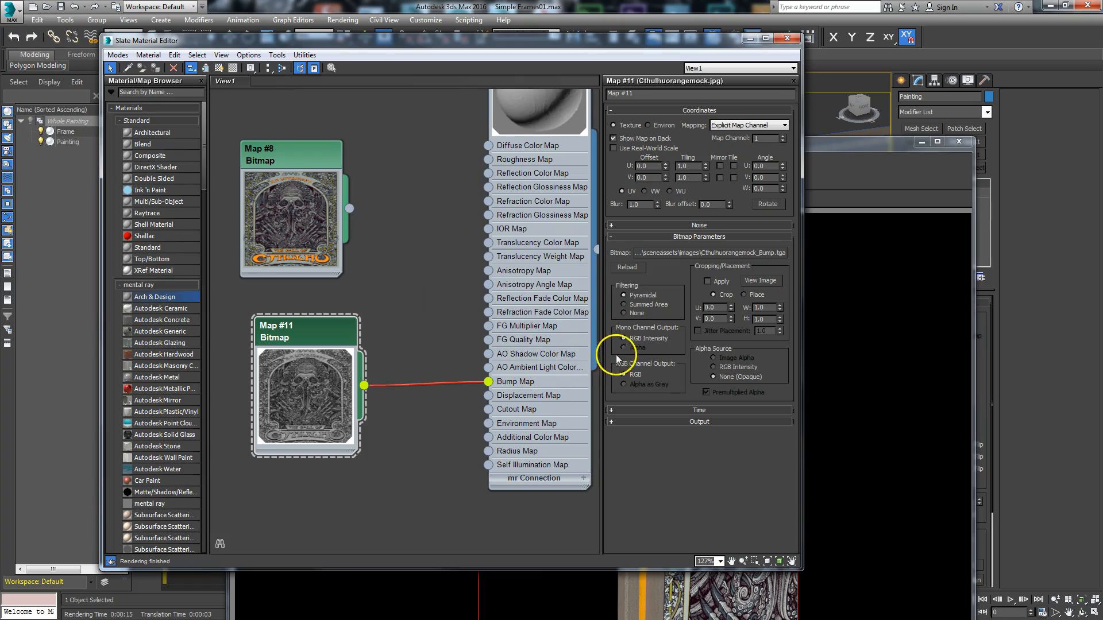
{"action": "left_click_drag", "start_coordinate": [349, 208], "coordinate": [488, 146]}
{"action": "middle_click_drag", "start_coordinate": [461, 200], "coordinate": [433, 284]}
{"action": "double_click", "coordinate": [524, 105]}
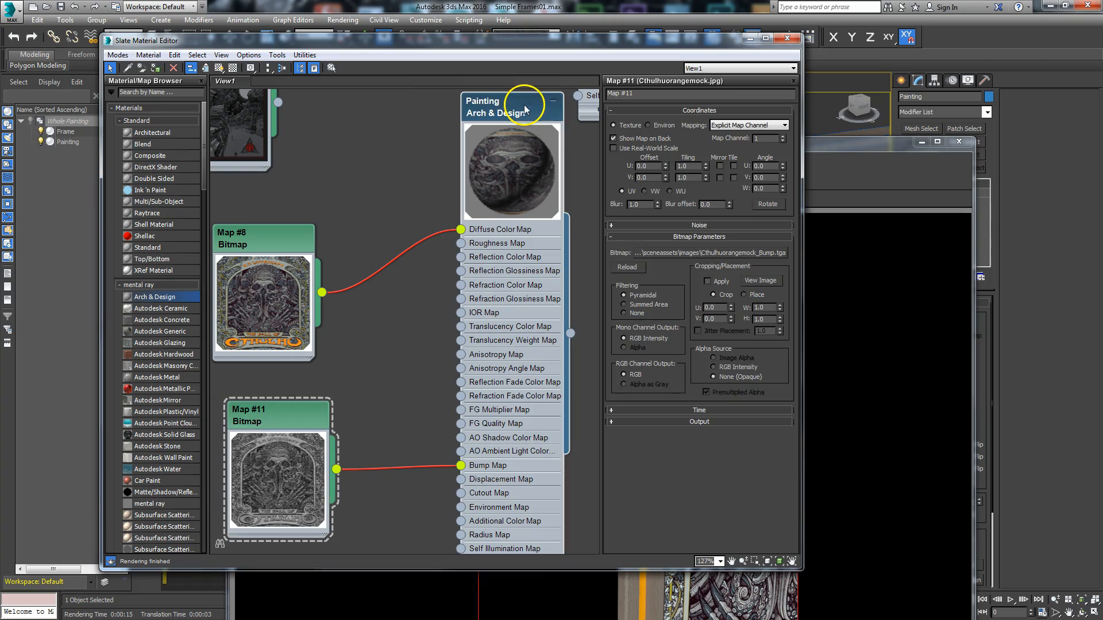
{"action": "scroll", "coordinate": [747, 348], "scroll_direction": "down", "scroll_amount": 3}
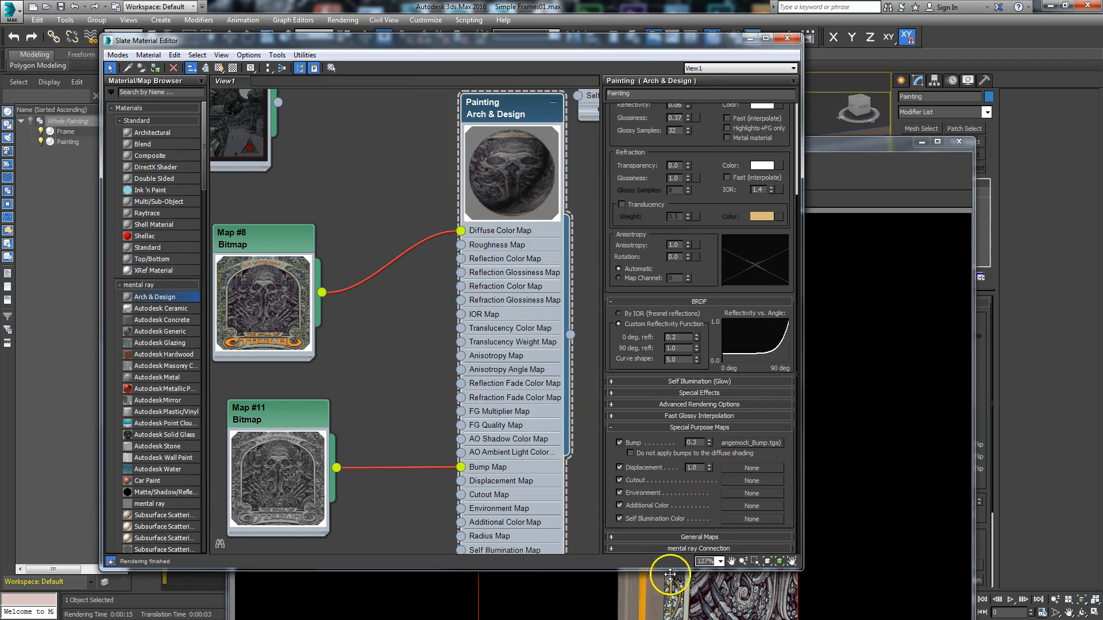
{"action": "scroll", "coordinate": [696, 536], "scroll_direction": "down", "scroll_amount": 5}
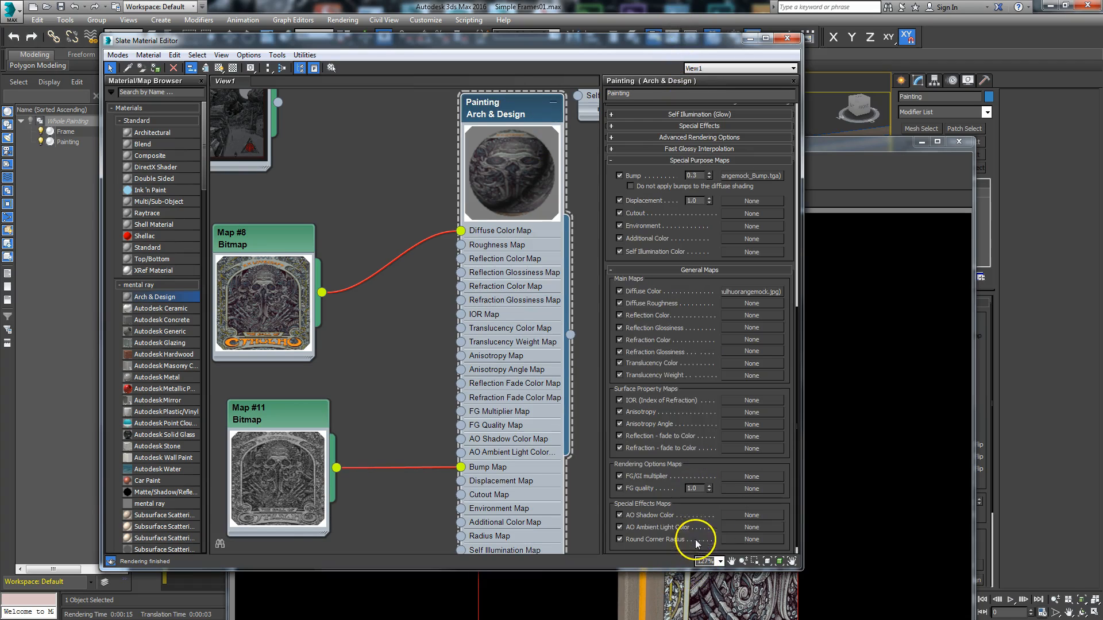
{"action": "left_click", "coordinate": [620, 292]}
- Start a region test render of the framed painting without its diffuse map, and cancel it partway
{"action": "left_click", "coordinate": [829, 140]}
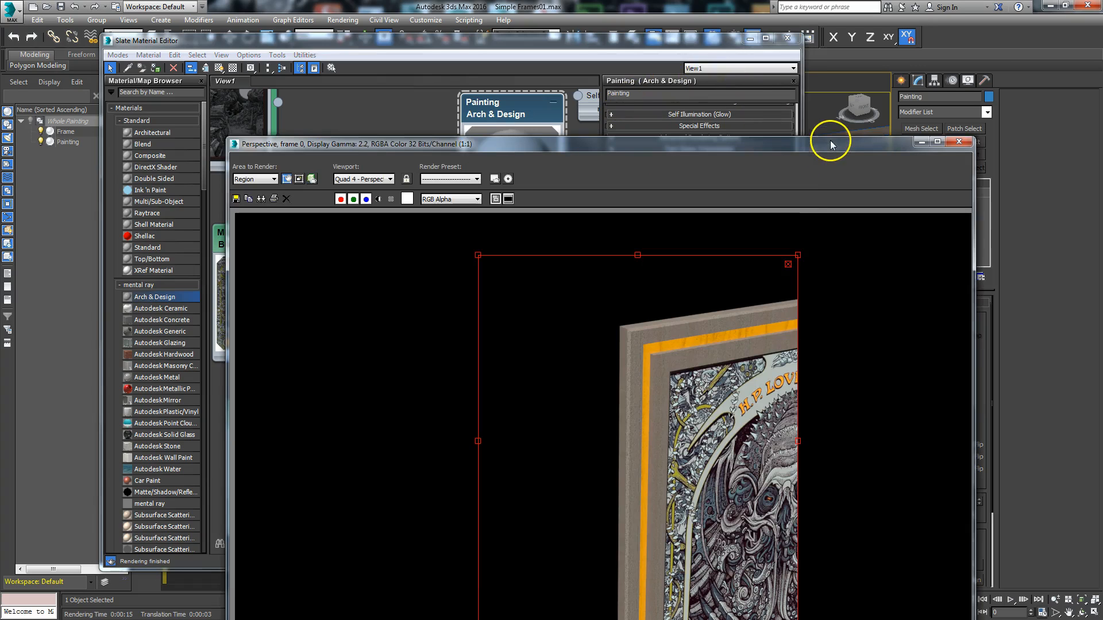
{"action": "left_click_drag", "start_coordinate": [753, 141], "coordinate": [343, 89]}
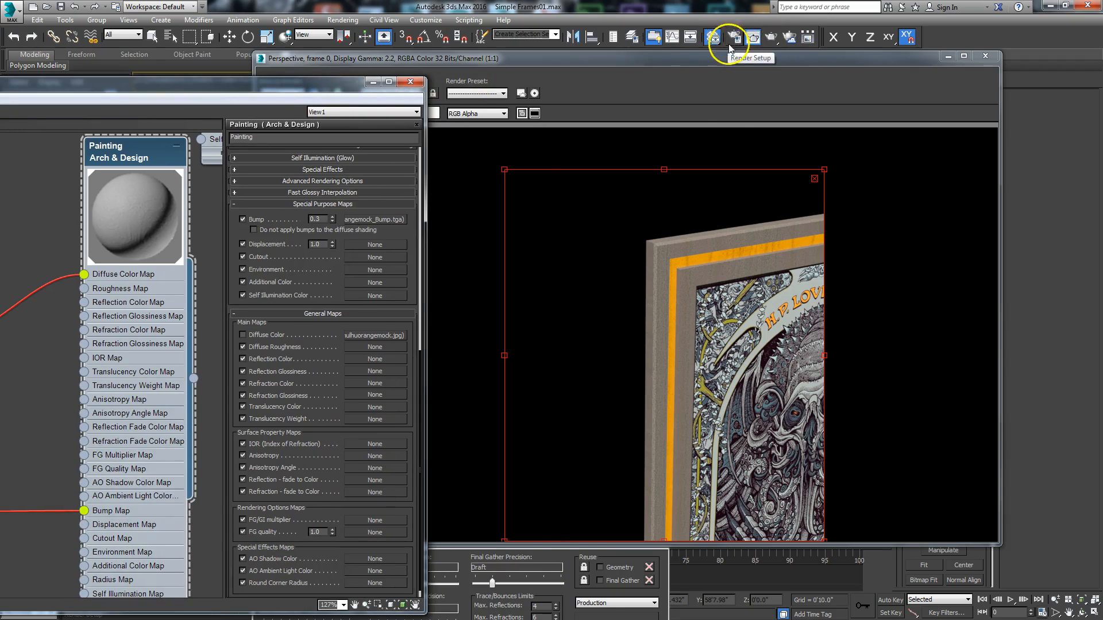
{"action": "left_click_drag", "start_coordinate": [659, 62], "coordinate": [674, 18]}
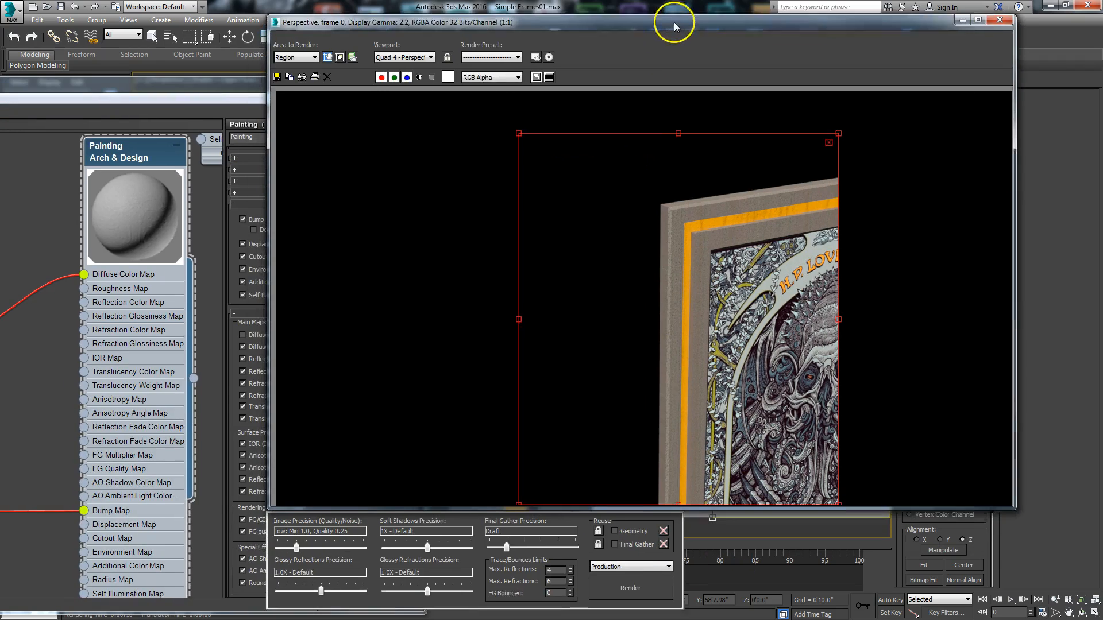
{"action": "left_click", "coordinate": [629, 579]}
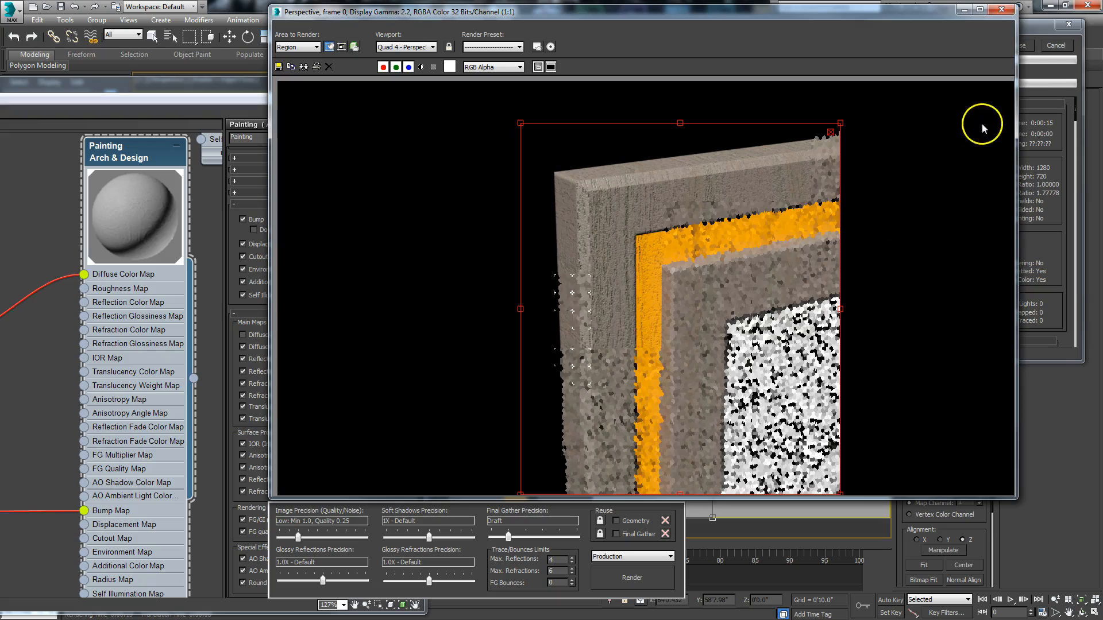
{"action": "left_click", "coordinate": [1058, 36]}
- Render a closer region of the painting's corner to examine the bump effect, and stop the render partway
{"action": "left_click_drag", "start_coordinate": [903, 15], "coordinate": [337, 119]}
{"action": "left_click_drag", "start_coordinate": [662, 340], "coordinate": [726, 352]}
{"action": "middle_click_drag", "start_coordinate": [738, 430], "coordinate": [697, 337]}
{"action": "left_click_drag", "start_coordinate": [337, 120], "coordinate": [708, 37]}
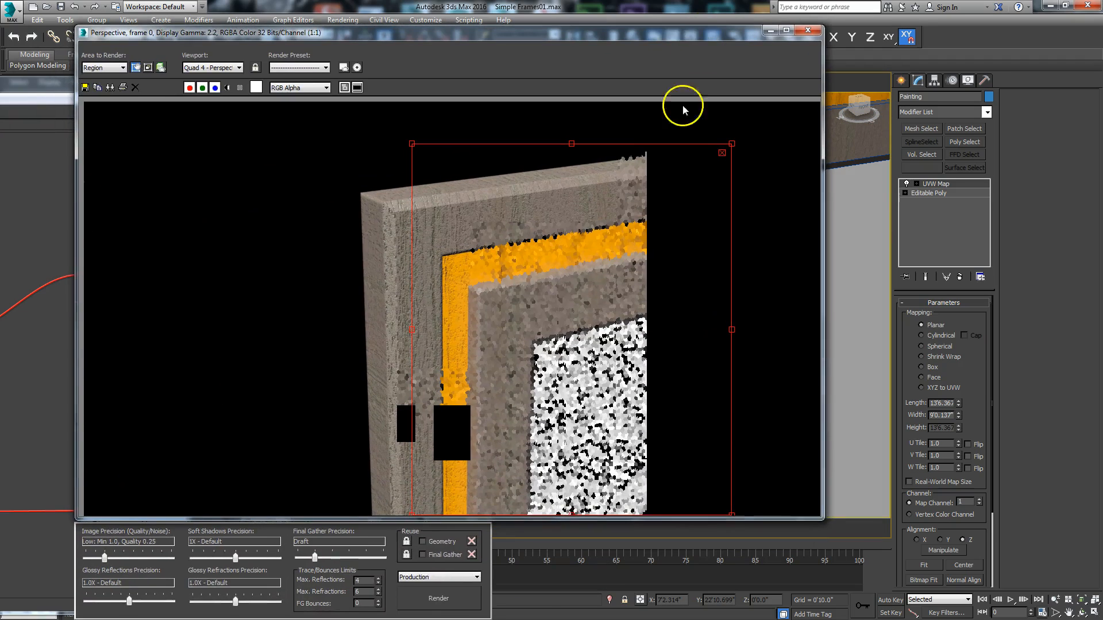
{"action": "left_click", "coordinate": [439, 598]}
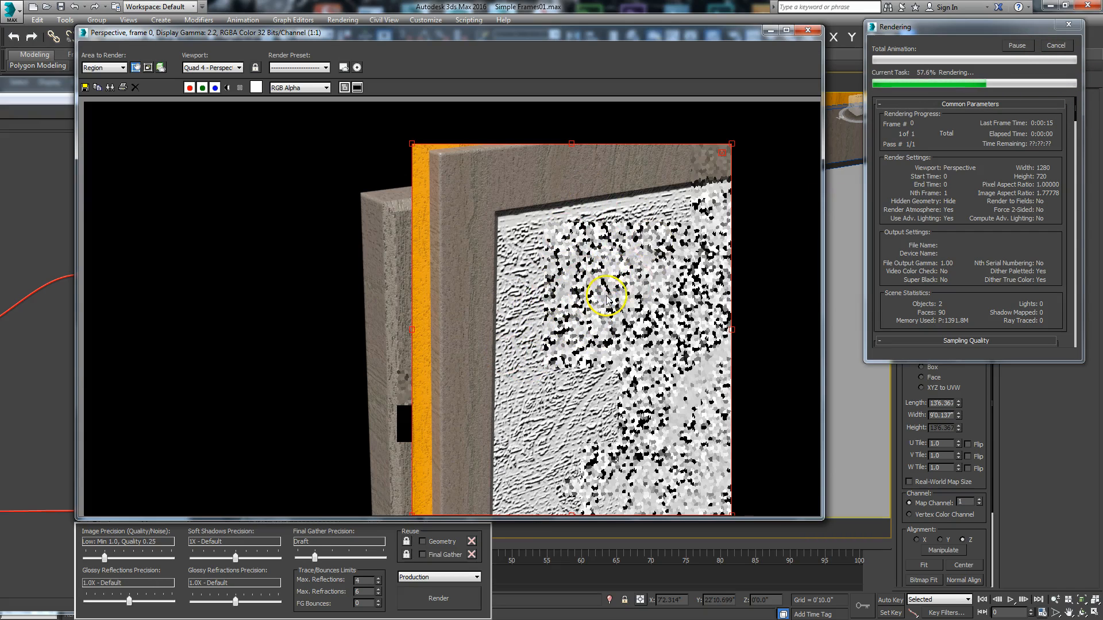
{"action": "left_click", "coordinate": [1054, 46]}
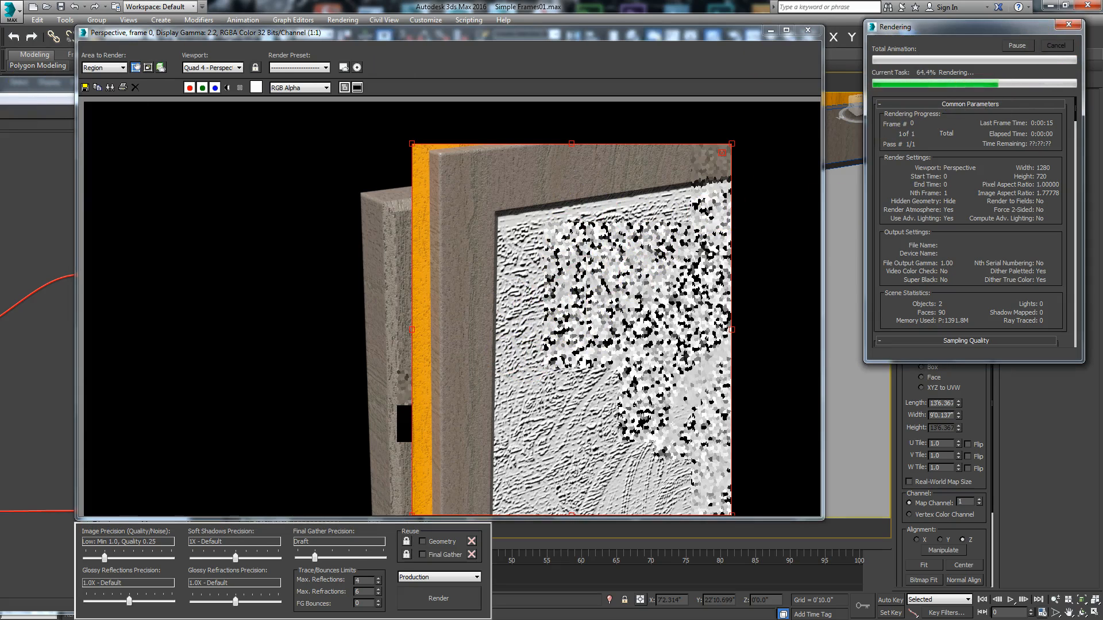
- Set the Painting material's Bump amount to 0.1 and render the region again
{"action": "left_click_drag", "start_coordinate": [0, 87], "coordinate": [433, 34]}
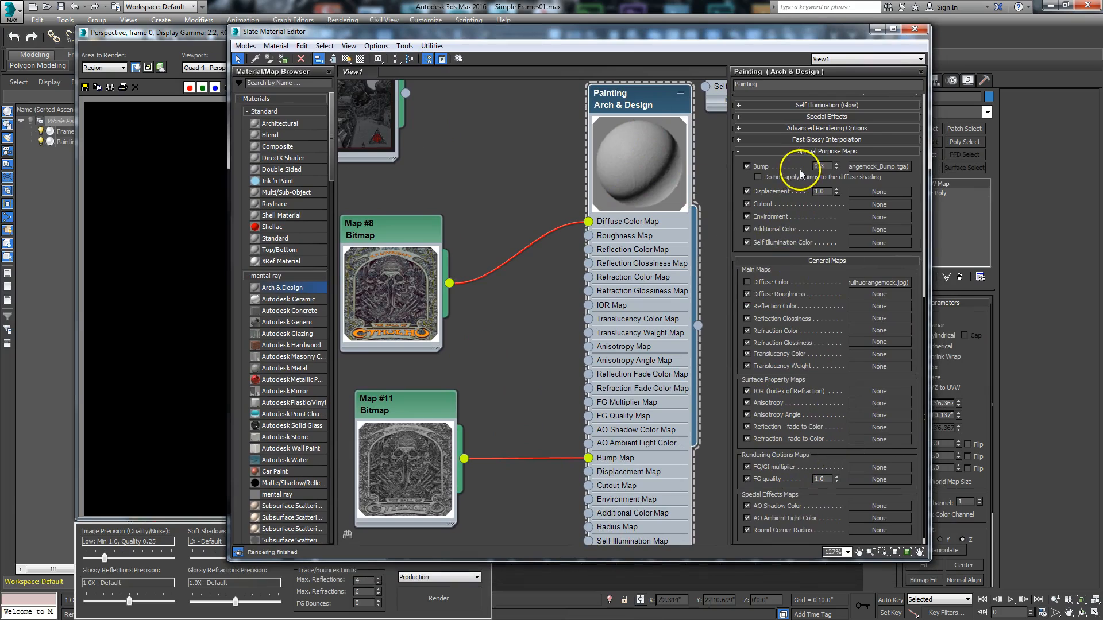
{"action": "left_click", "coordinate": [828, 166]}
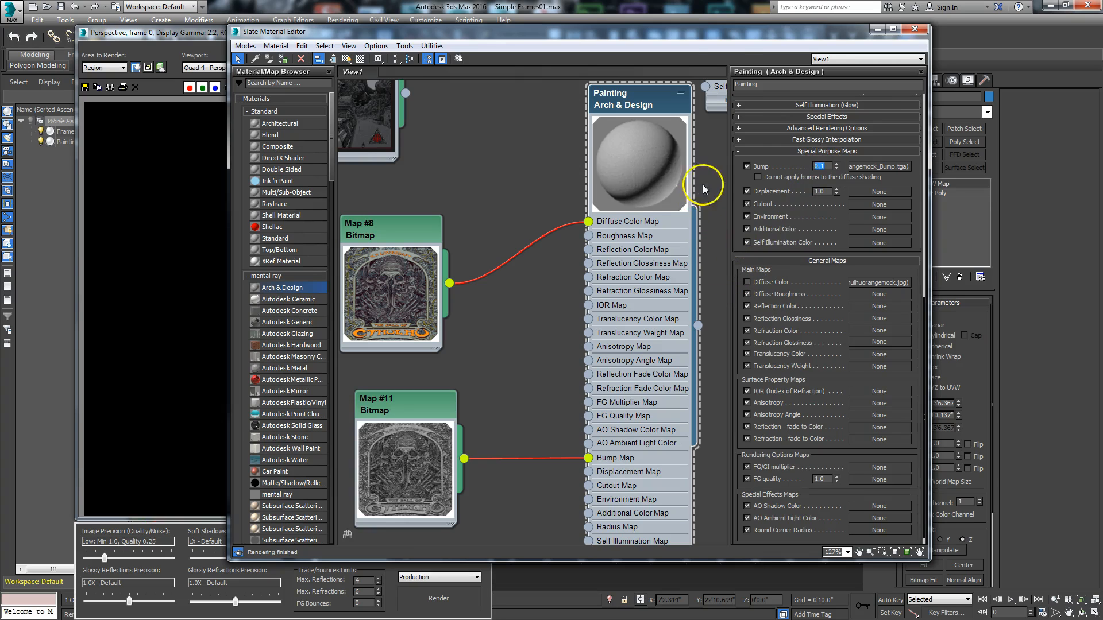
{"action": "left_click_drag", "start_coordinate": [730, 44], "coordinate": [173, 111]}
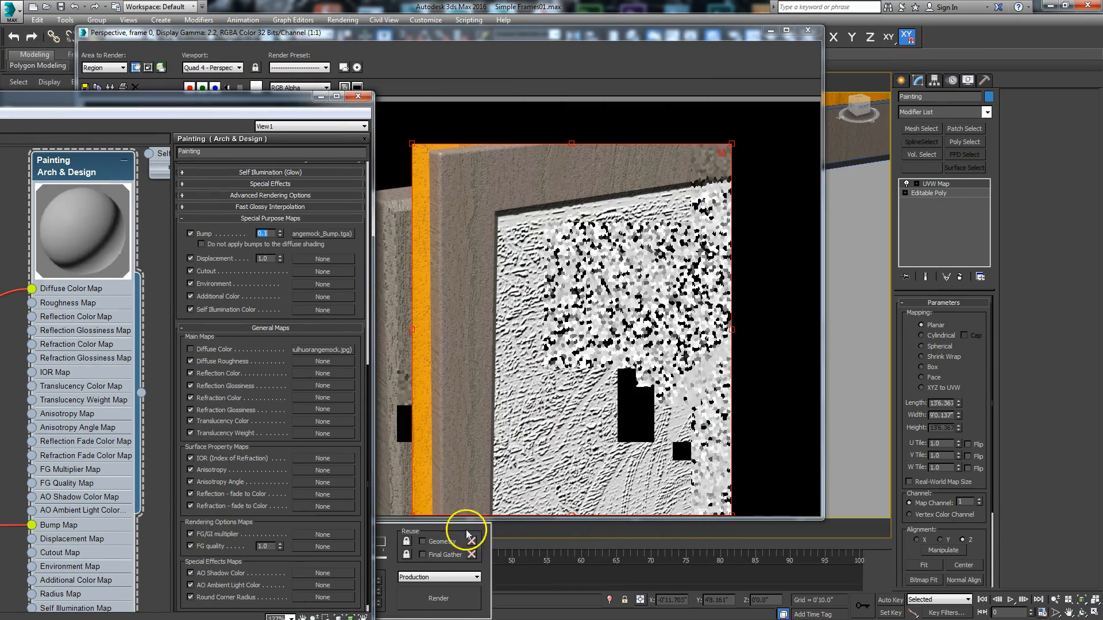
{"action": "left_click", "coordinate": [439, 600]}
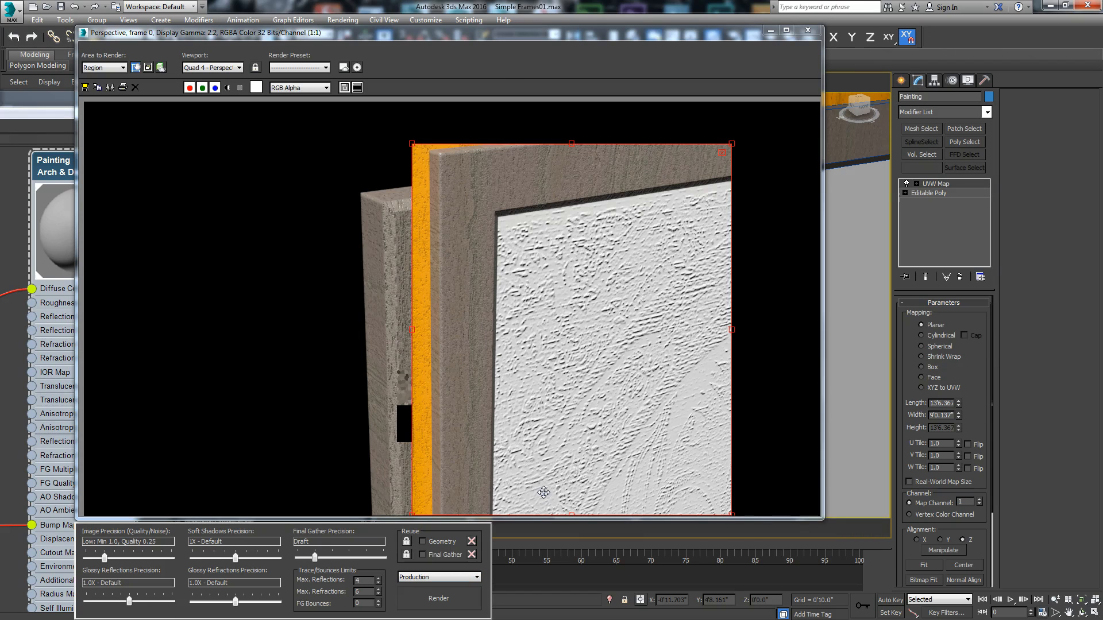
{"action": "left_click_drag", "start_coordinate": [452, 38], "coordinate": [595, 21]}
{"action": "left_click_drag", "start_coordinate": [74, 103], "coordinate": [472, 50]}
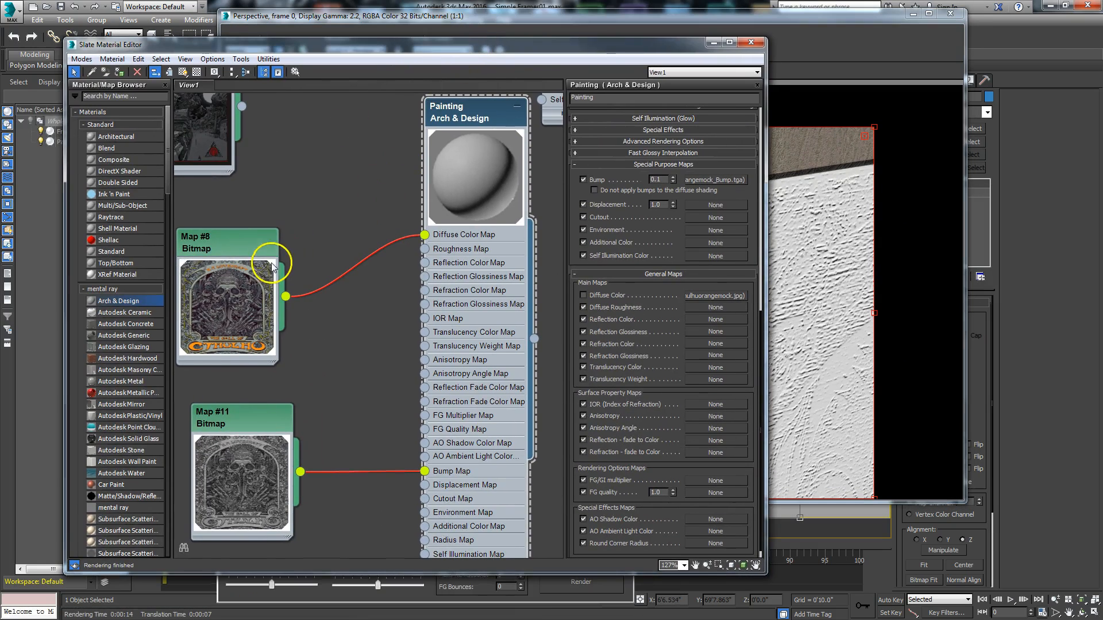
{"action": "left_click_drag", "start_coordinate": [667, 45], "coordinate": [291, 46]}
{"action": "left_click", "coordinate": [580, 579]}
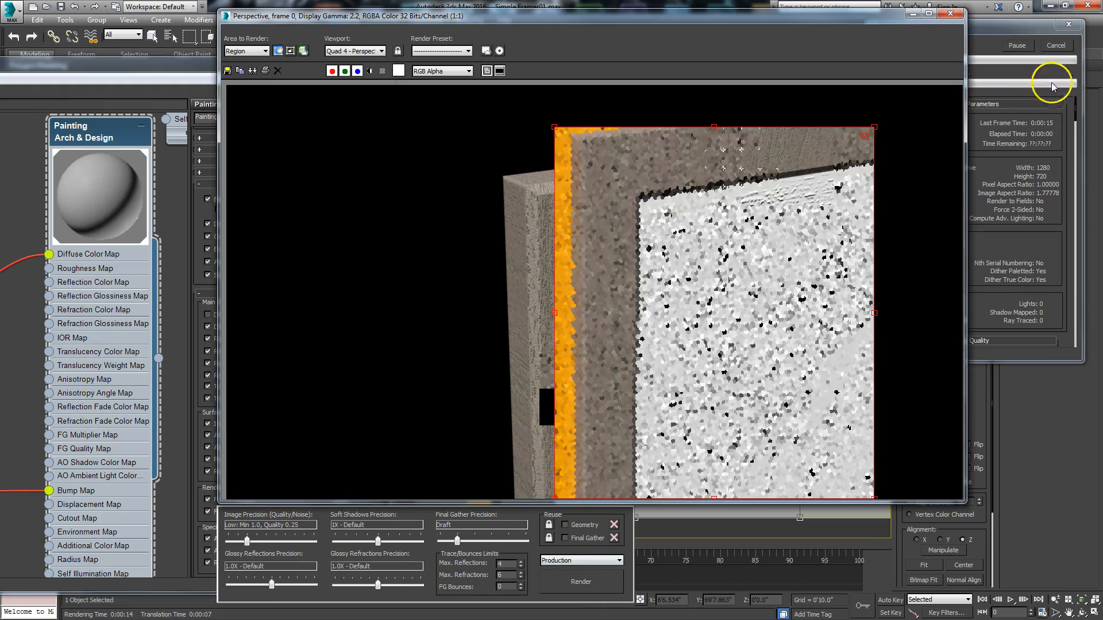
{"action": "left_click", "coordinate": [1056, 46]}
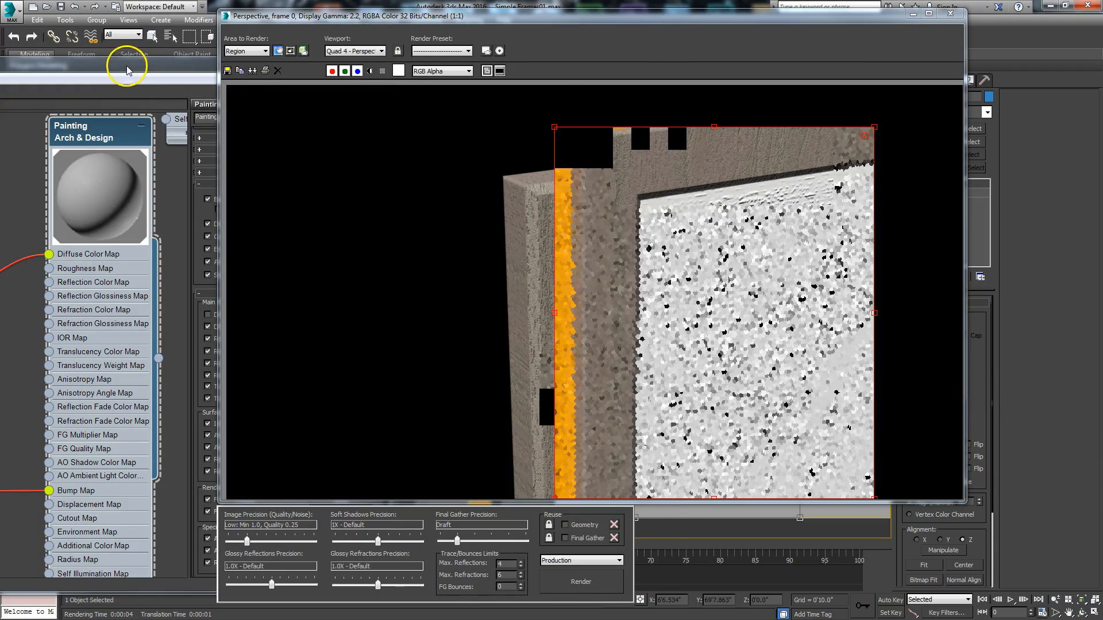
- Re-enable the Painting material's Diffuse Color map and test-render the region, stopping the render partway
{"action": "left_click_drag", "start_coordinate": [127, 66], "coordinate": [408, 27]}
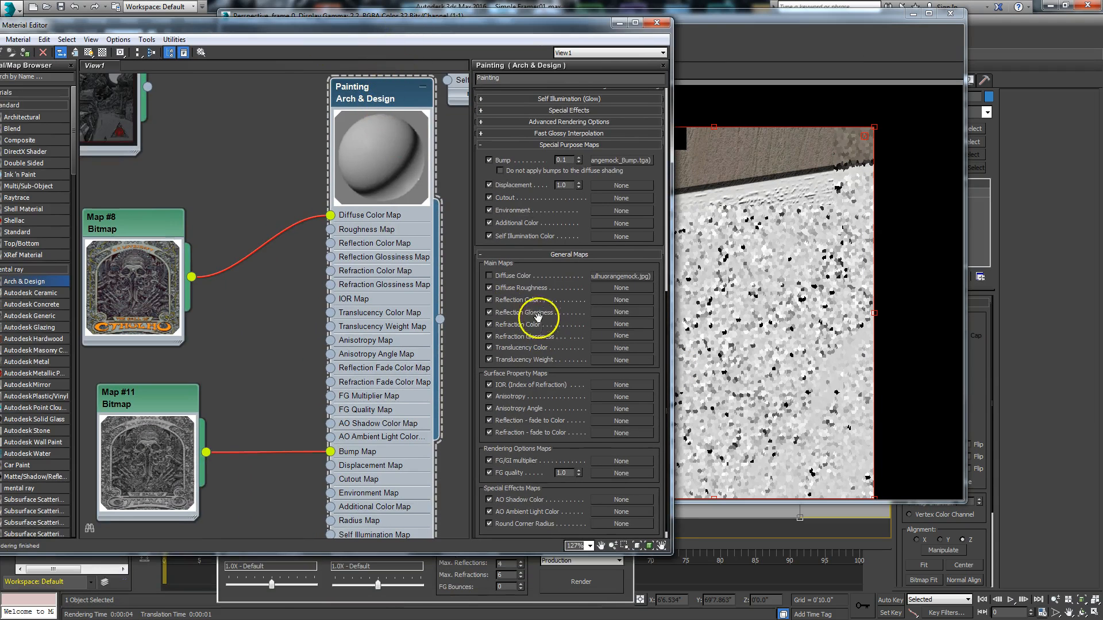
{"action": "left_click", "coordinate": [489, 276]}
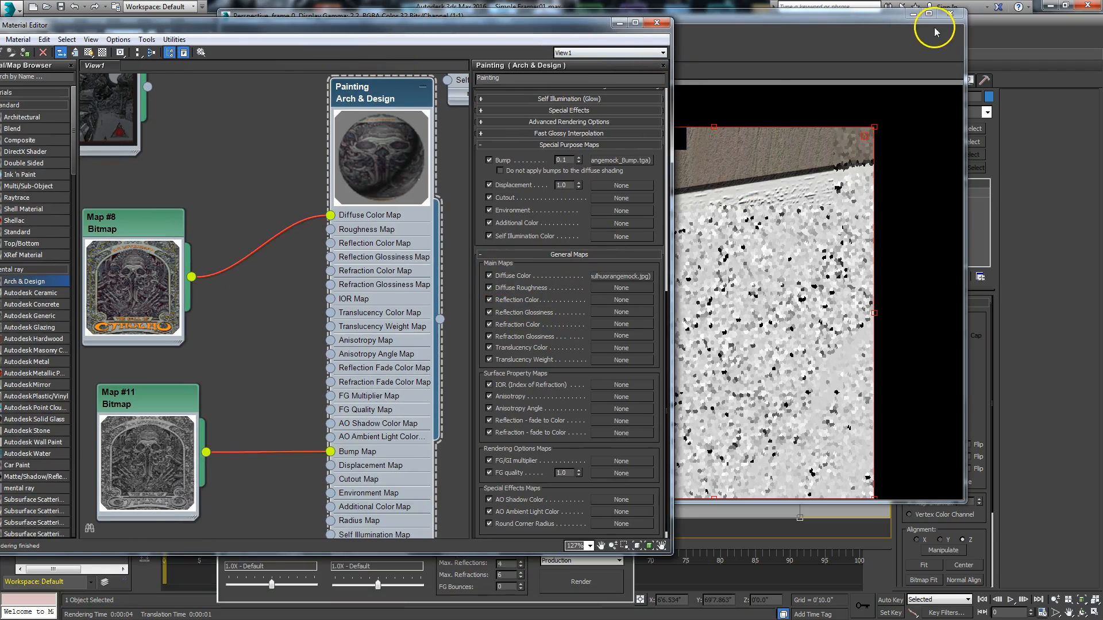
{"action": "left_click", "coordinate": [613, 585]}
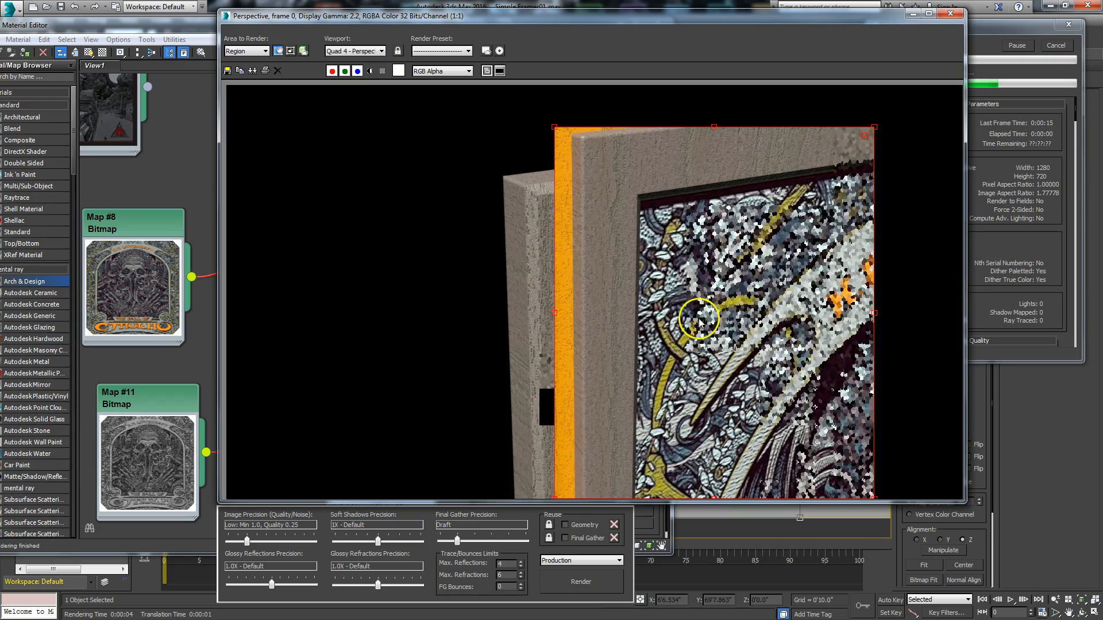
{"action": "left_click", "coordinate": [1054, 44]}
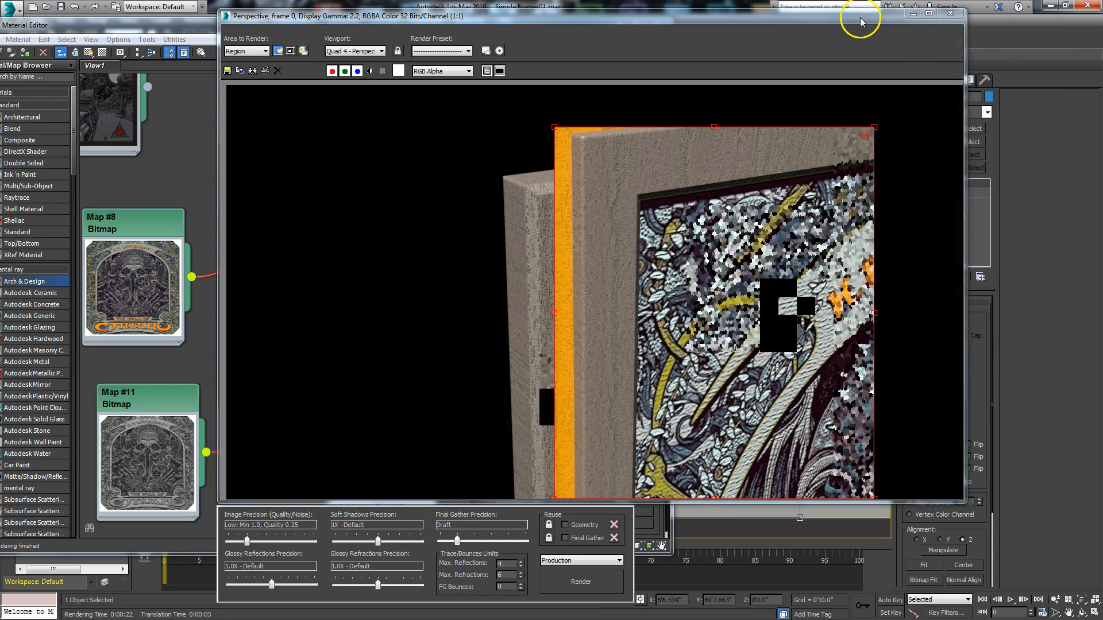
- Clear the rendered frame and test-render the region with the whole framed painting in view, stopping the render partway
{"action": "left_click", "coordinate": [914, 13]}
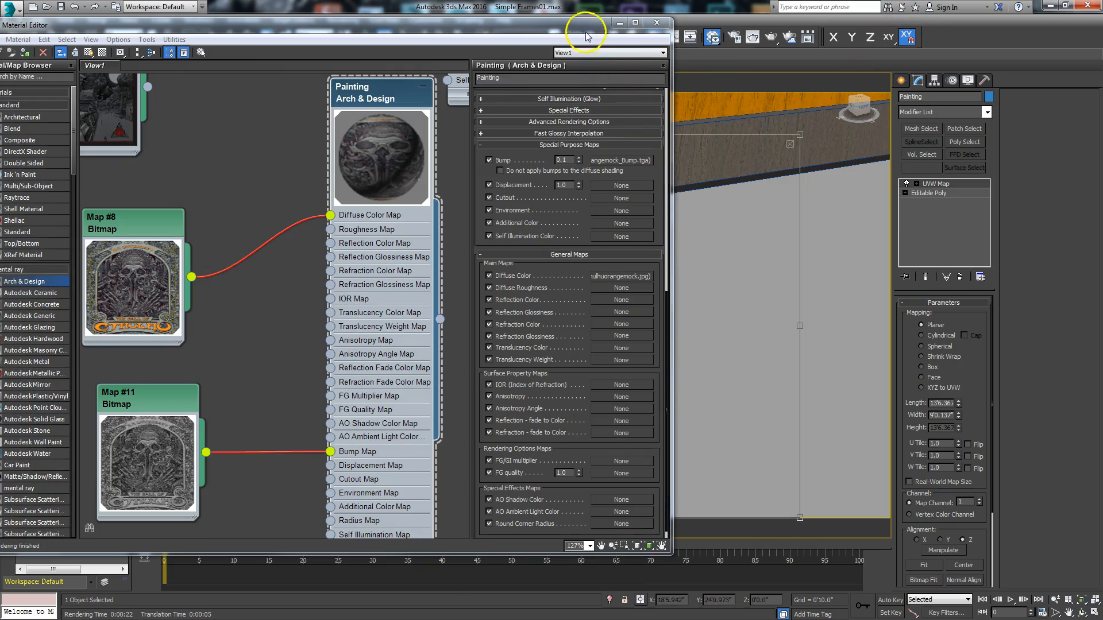
{"action": "left_click_drag", "start_coordinate": [587, 36], "coordinate": [323, 77]}
{"action": "scroll", "coordinate": [628, 263], "scroll_direction": "down", "scroll_amount": 3}
{"action": "middle_click_drag", "start_coordinate": [627, 264], "coordinate": [612, 243]}
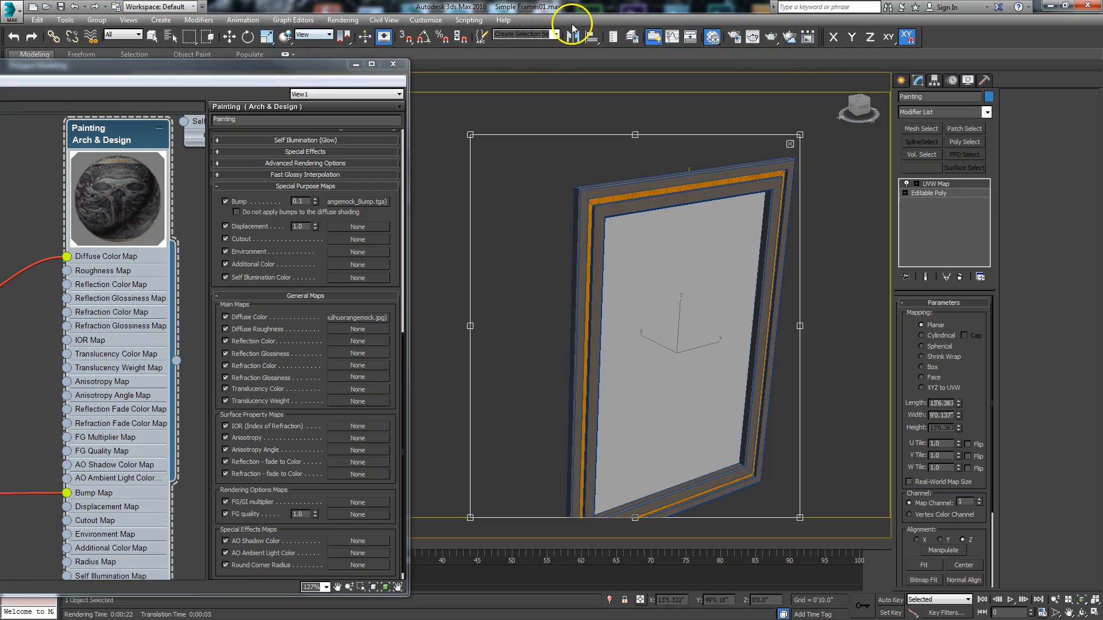
{"action": "left_click", "coordinate": [770, 36]}
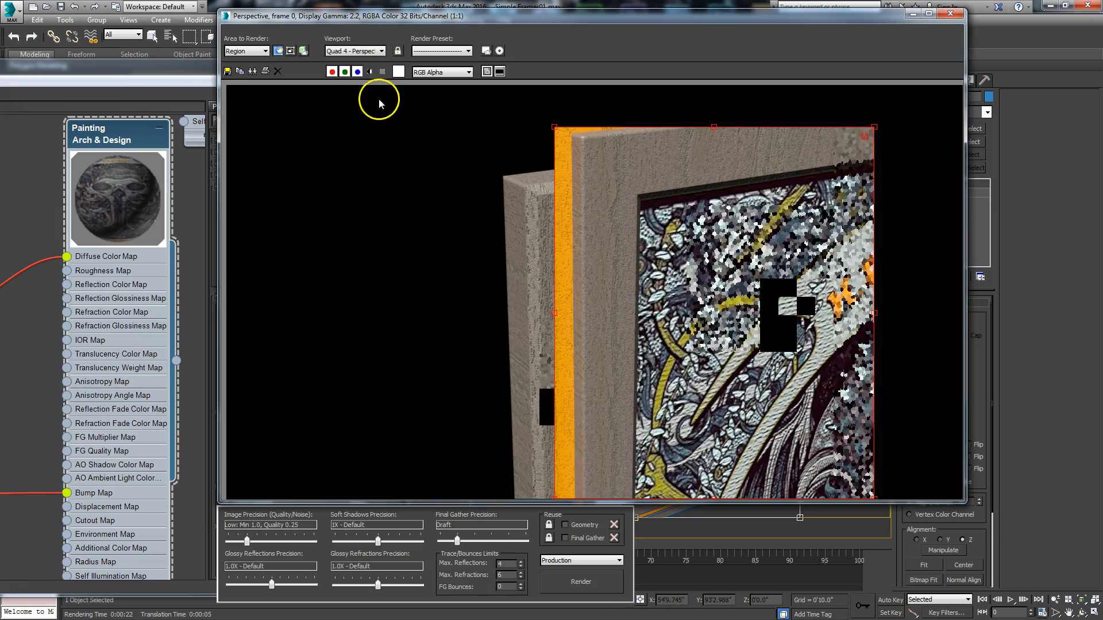
{"action": "left_click", "coordinate": [278, 71]}
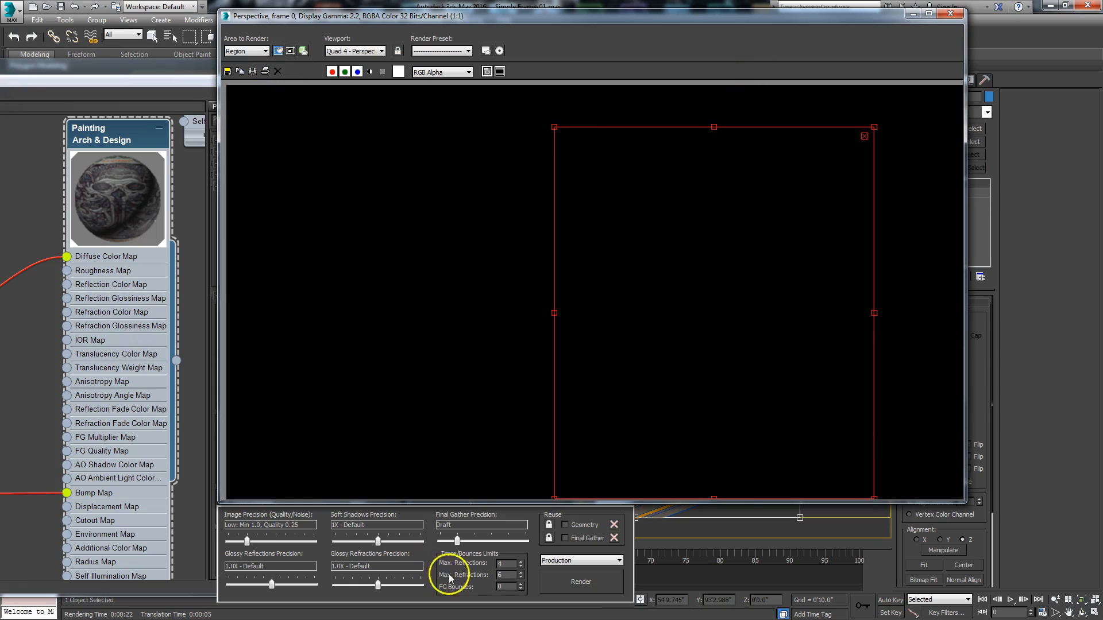
{"action": "left_click", "coordinate": [574, 580]}
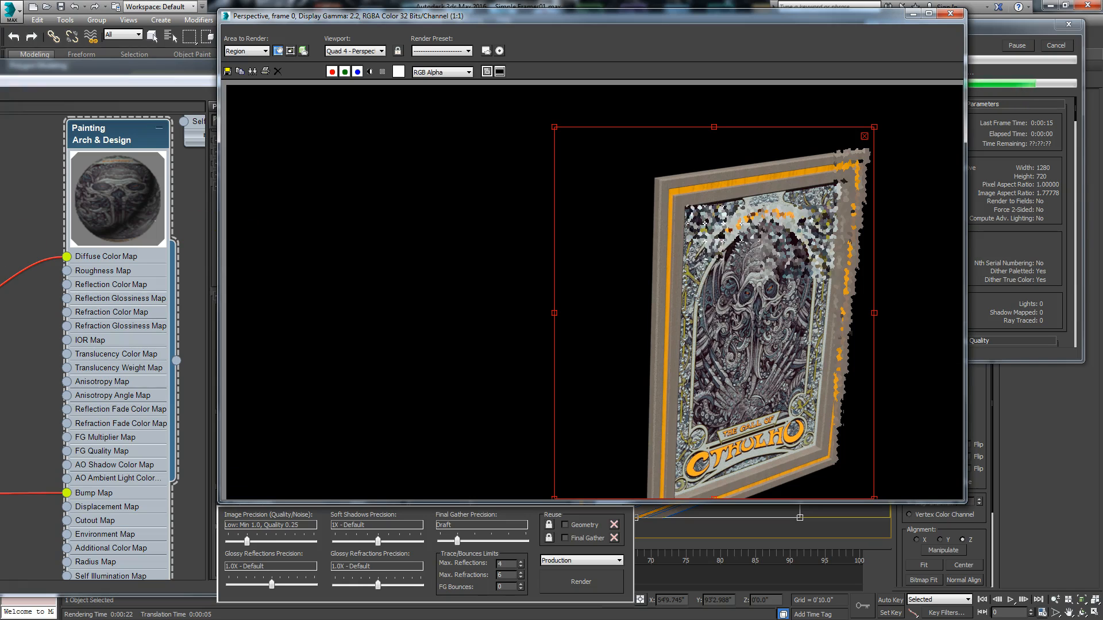
{"action": "left_click", "coordinate": [1047, 33]}
- Review the Painting material's main material parameters and render the full framed painting region again
{"action": "left_click_drag", "start_coordinate": [89, 65], "coordinate": [437, 51]}
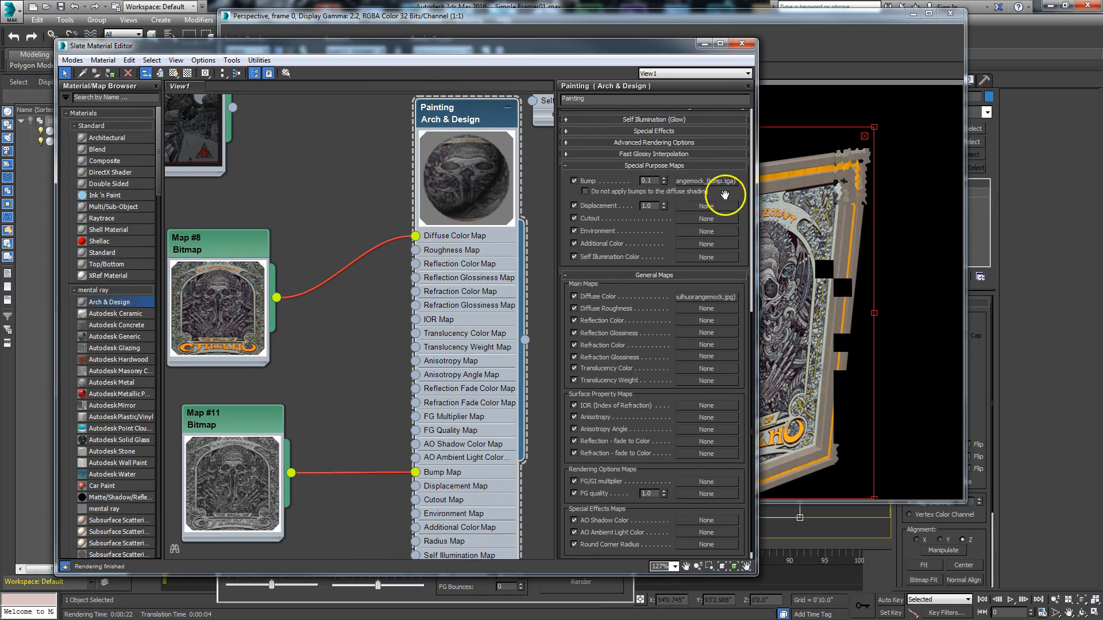
{"action": "left_click_drag", "start_coordinate": [725, 195], "coordinate": [689, 524]}
{"action": "mouse_move", "coordinate": [642, 229]}
{"action": "left_mouse_down"}
{"action": "mouse_move", "coordinate": [636, 214]}
{"action": "mouse_move", "coordinate": [643, 230]}
{"action": "left_mouse_up"}
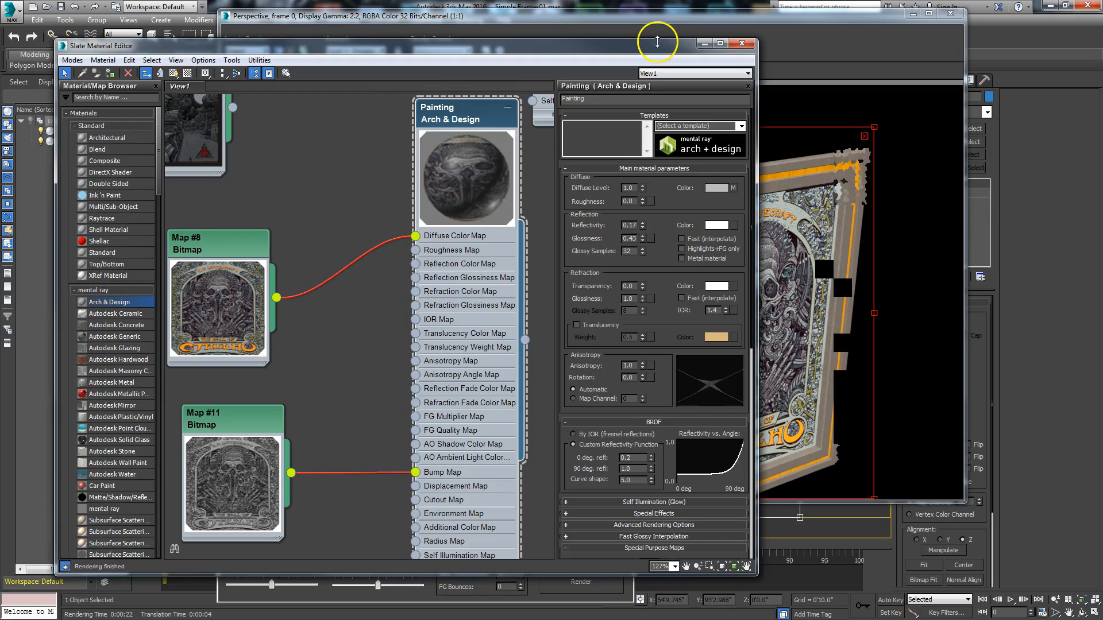
{"action": "left_click_drag", "start_coordinate": [658, 43], "coordinate": [41, 90]}
{"action": "left_click", "coordinate": [580, 582]}
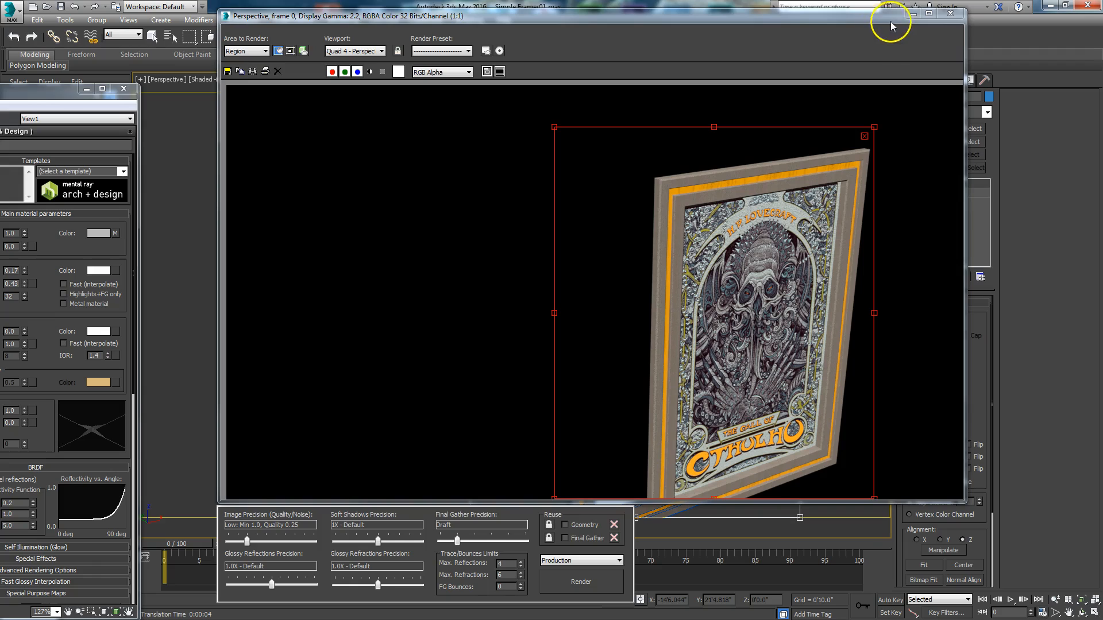
- Set the area to render to View and move the rendered frame clear of the viewport
{"action": "left_click", "coordinate": [256, 50]}
{"action": "left_click", "coordinate": [256, 62]}
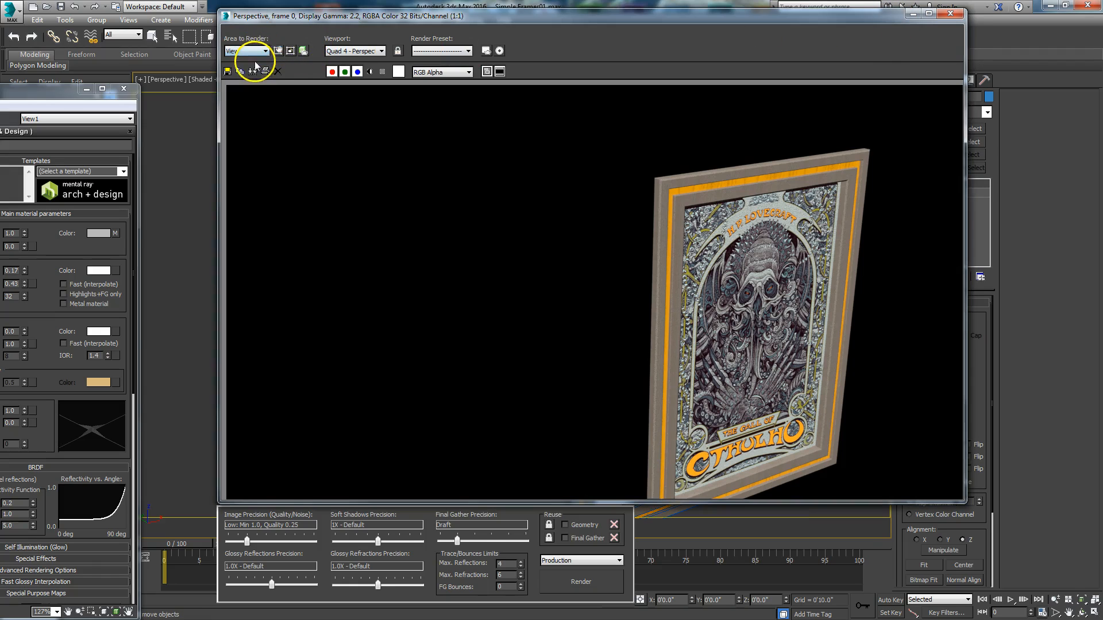
{"action": "left_click_drag", "start_coordinate": [765, 21], "coordinate": [556, 43]}
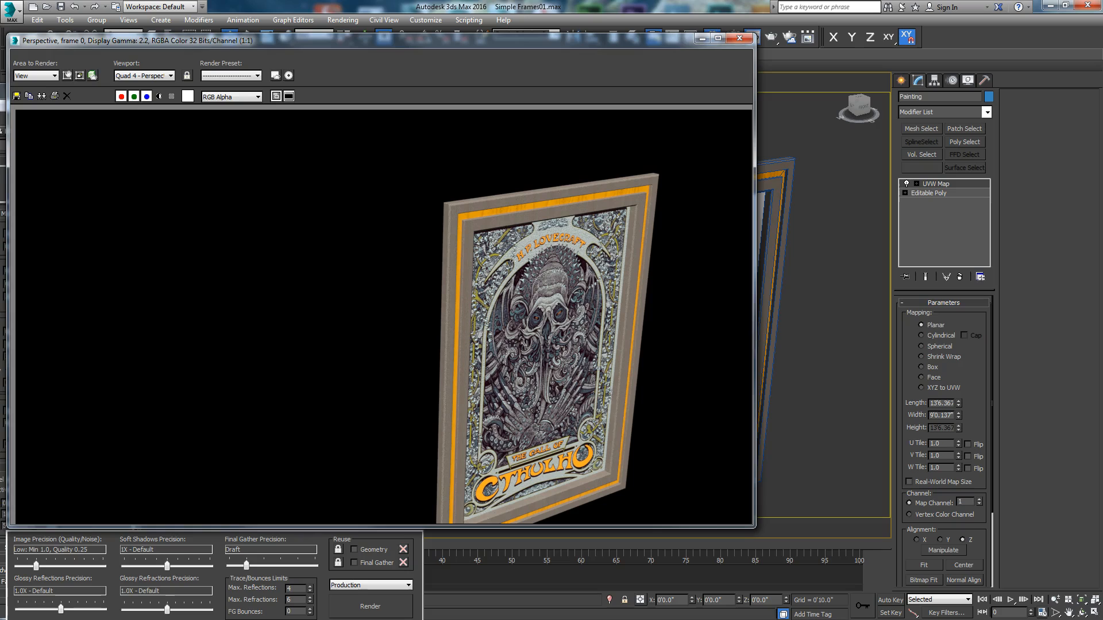
- Show the painting's diffuse bitmap in the viewport and compare the textured model with the rendered frame beside it
{"action": "key", "text": "m"}
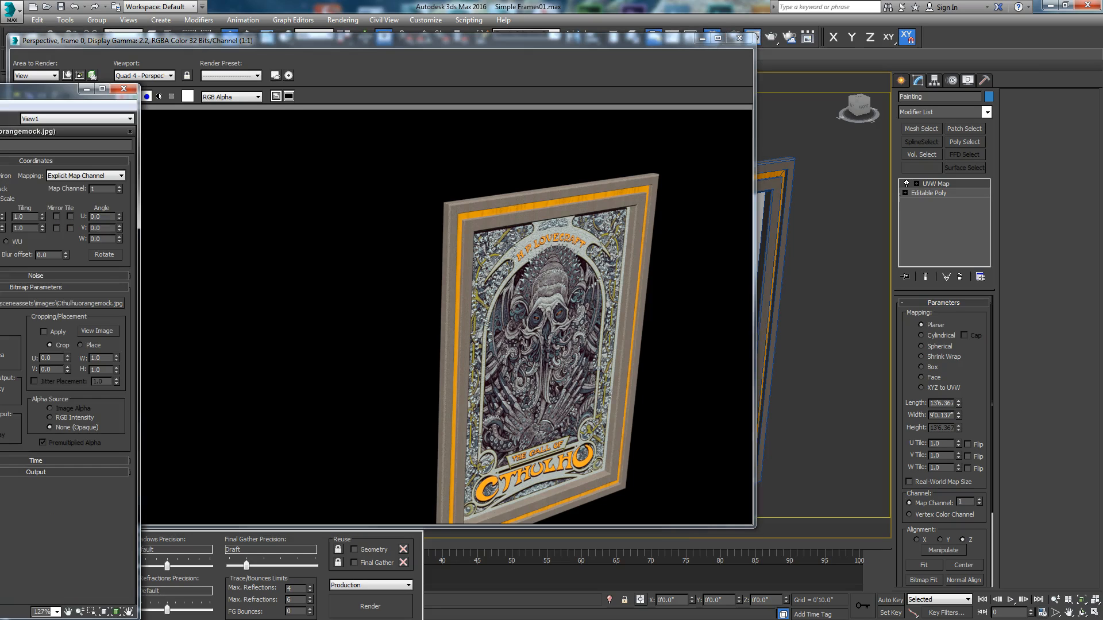
{"action": "left_click_drag", "start_coordinate": [563, 42], "coordinate": [210, 80]}
{"action": "mouse_move", "coordinate": [693, 344]}
{"action": "middle_mouse_down"}
{"action": "mouse_move", "coordinate": [672, 335]}
{"action": "mouse_move", "coordinate": [703, 332]}
{"action": "mouse_move", "coordinate": [623, 374]}
{"action": "middle_mouse_up"}
{"action": "scroll", "coordinate": [672, 335], "scroll_direction": "up", "scroll_amount": 4}
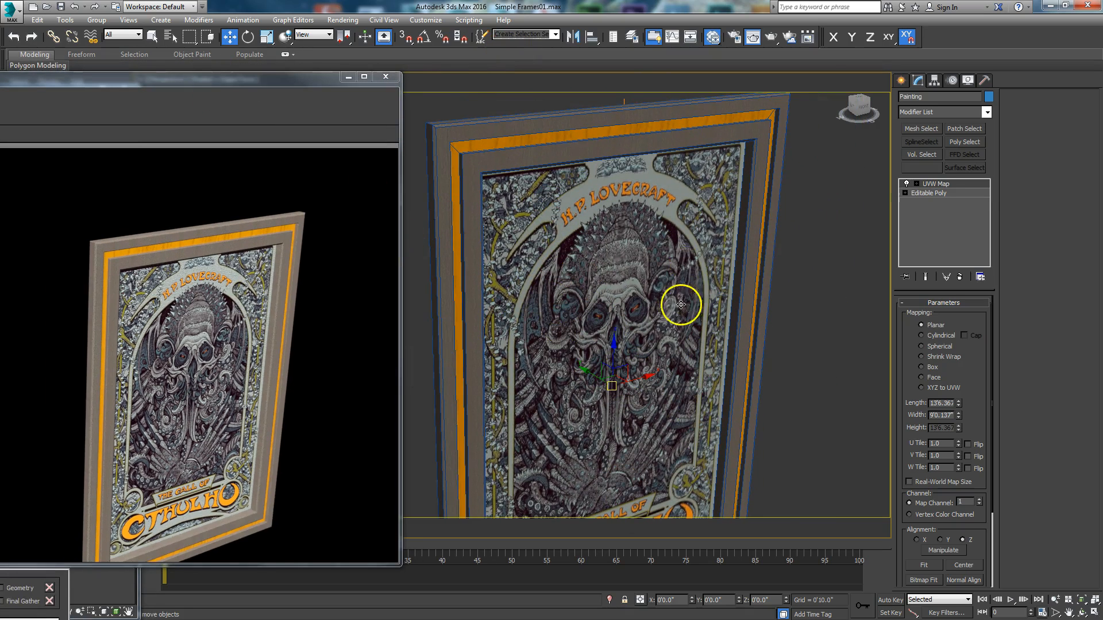
{"action": "middle_click_drag", "start_coordinate": [577, 325], "coordinate": [571, 310]}
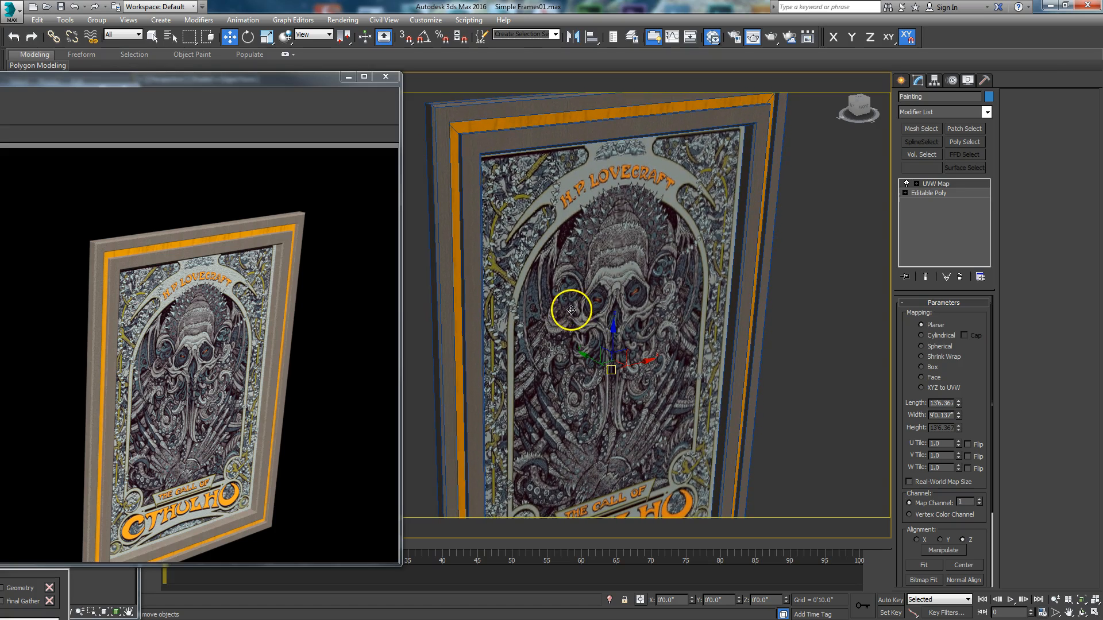
{"action": "scroll", "coordinate": [570, 310], "scroll_direction": "down", "scroll_amount": 3}
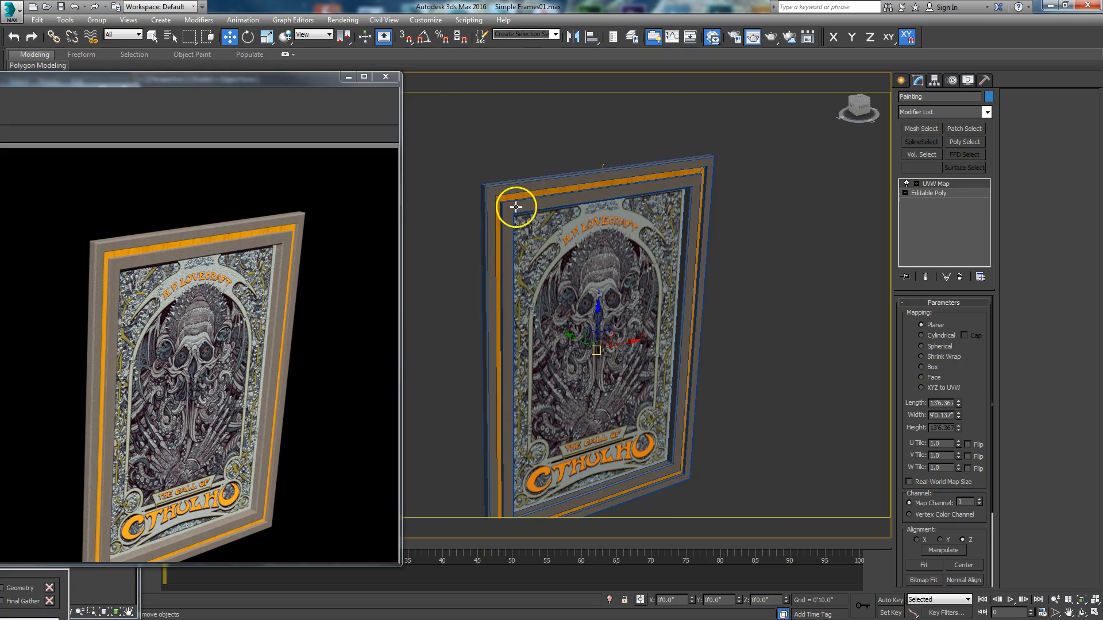
- Display the standard light types available for creation and bring the rendered frame back into full view
{"action": "left_click", "coordinate": [984, 80]}
{"action": "left_click", "coordinate": [904, 81]}
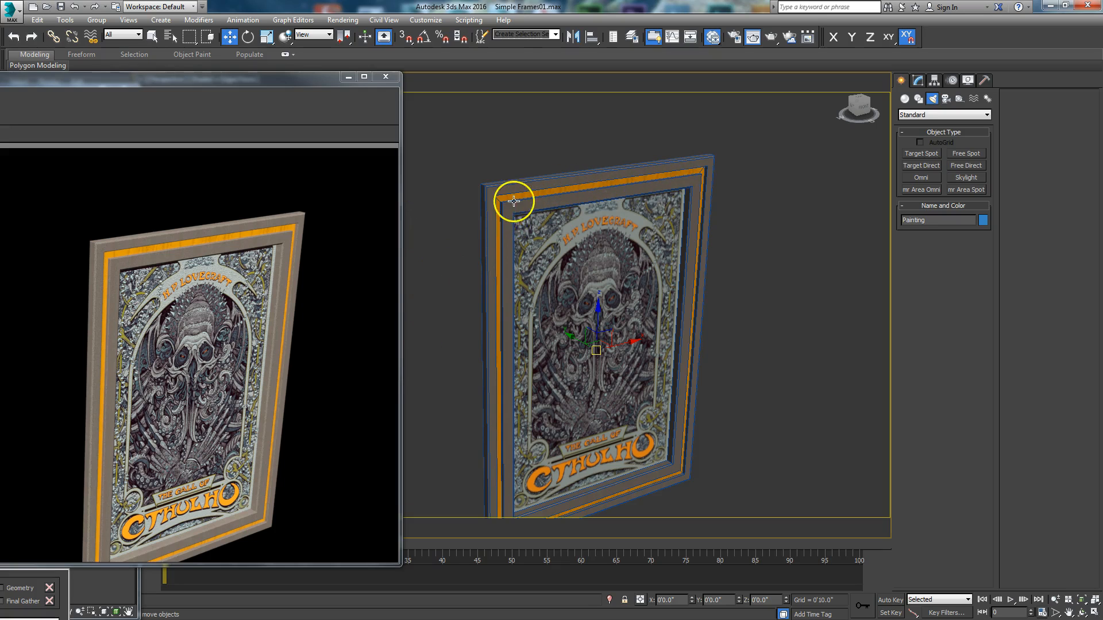
{"action": "left_click_drag", "start_coordinate": [263, 80], "coordinate": [652, 54]}
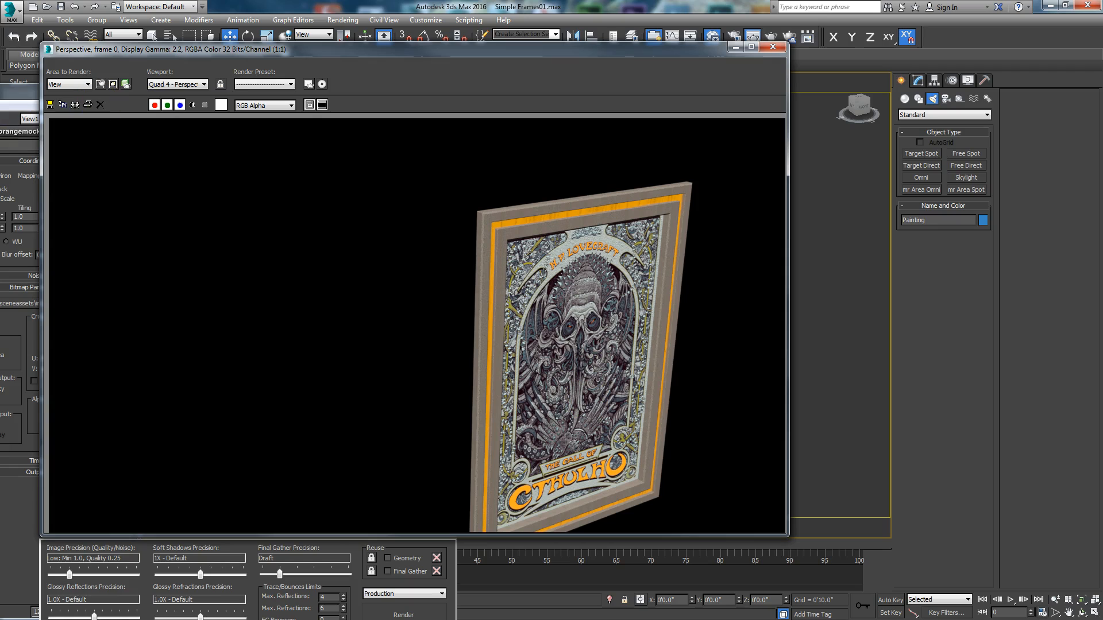
- Open the parameters of the Map #11 bitmap and disconnect it from the Painting material's Bump Map input
{"action": "left_click_drag", "start_coordinate": [0, 91], "coordinate": [712, 46]}
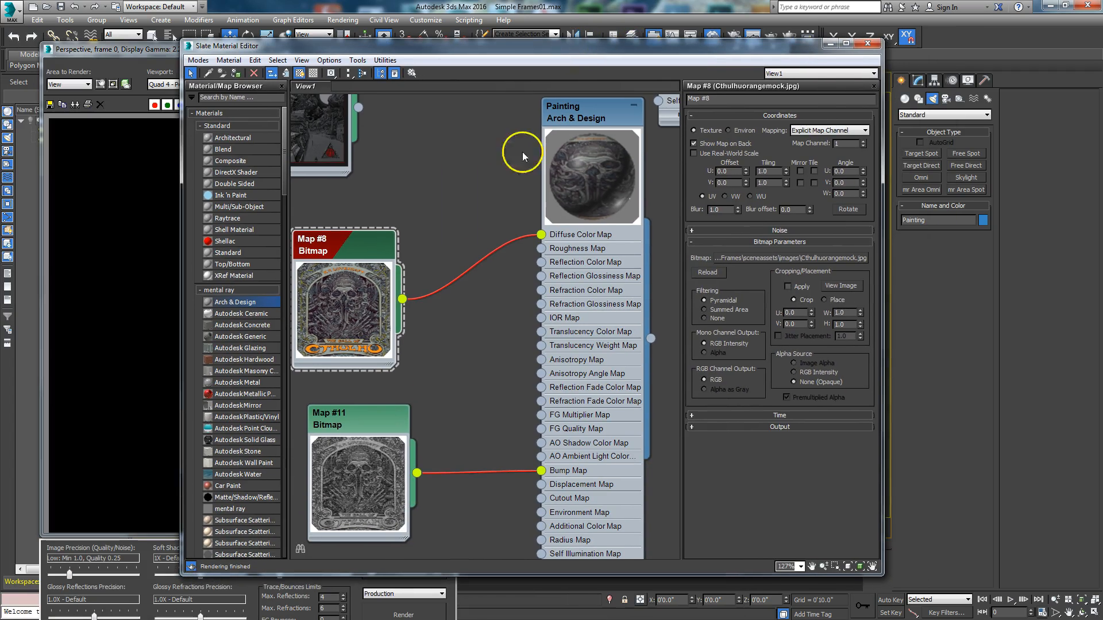
{"action": "double_click", "coordinate": [372, 427]}
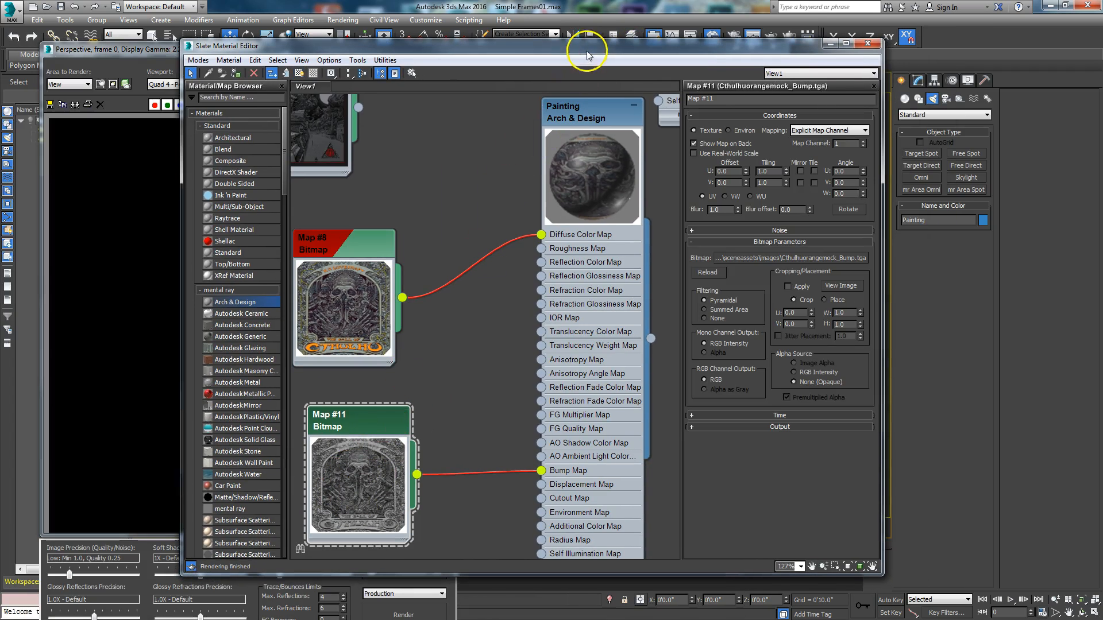
{"action": "left_click_drag", "start_coordinate": [348, 246], "coordinate": [384, 157]}
{"action": "left_click_drag", "start_coordinate": [541, 470], "coordinate": [459, 468]}
{"action": "left_click_drag", "start_coordinate": [345, 429], "coordinate": [301, 459]}
- Try a copy of the Map #8 color bitmap as the Painting material's bump map, and delete the copy
{"action": "left_click", "coordinate": [369, 181]}
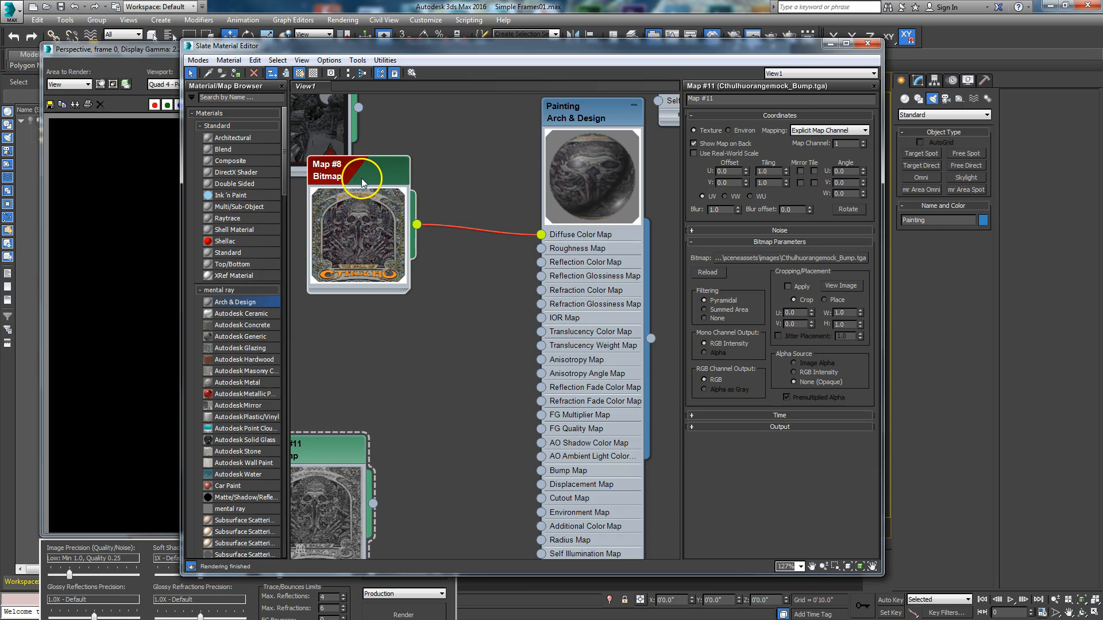
{"action": "mouse_move", "coordinate": [356, 181]}
{"action": "left_mouse_down", "text": "shift"}
{"action": "mouse_move", "coordinate": [362, 168]}
{"action": "mouse_move", "coordinate": [372, 325]}
{"action": "left_mouse_up", "text": "shift"}
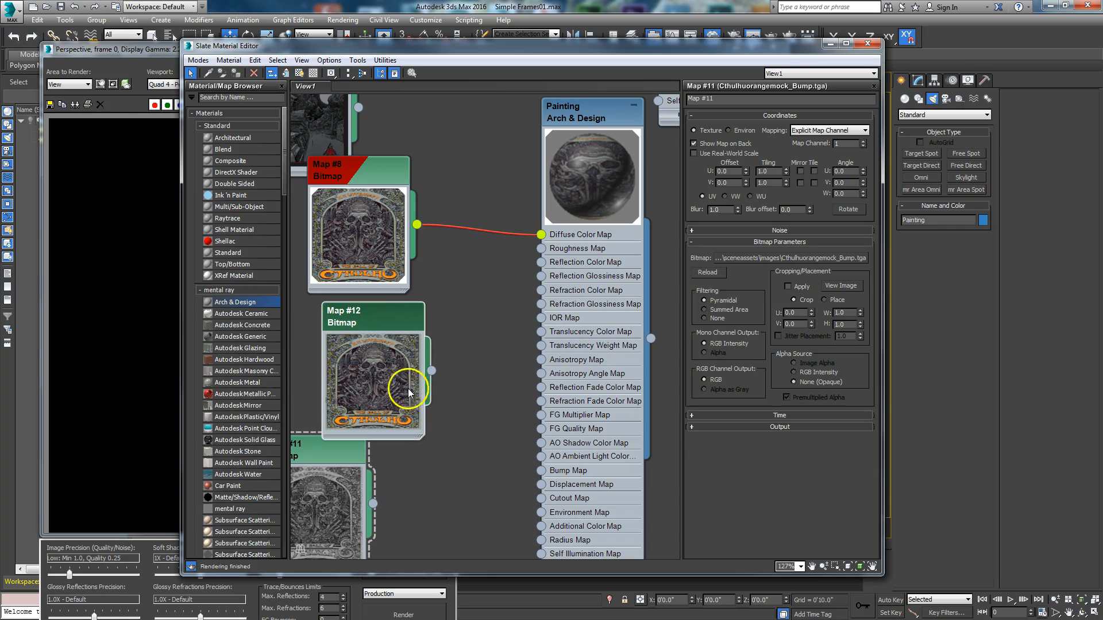
{"action": "mouse_move", "coordinate": [432, 370]}
{"action": "left_mouse_down"}
{"action": "mouse_move", "coordinate": [493, 439]}
{"action": "mouse_move", "coordinate": [540, 470]}
{"action": "left_mouse_up"}
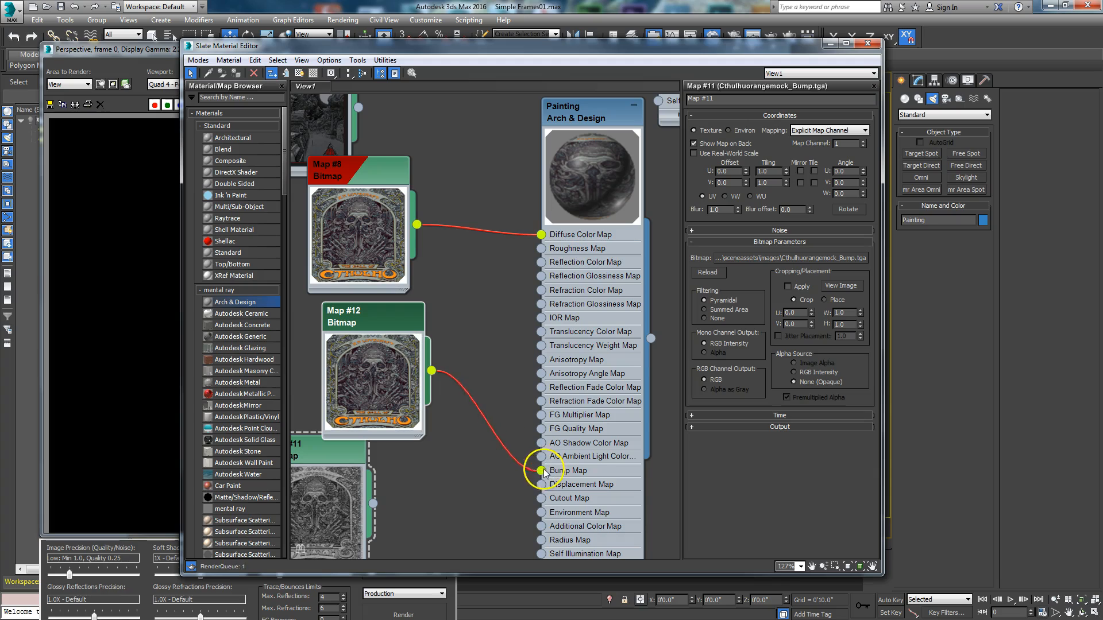
{"action": "left_click_drag", "start_coordinate": [363, 326], "coordinate": [394, 335]}
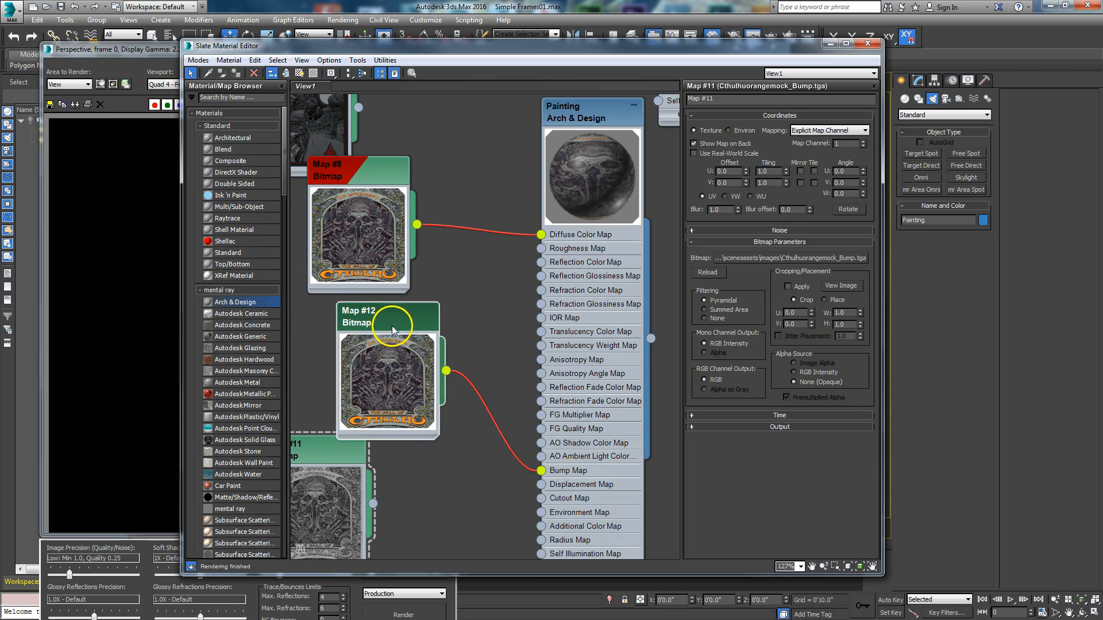
{"action": "key", "text": "Delete"}
- Reconnect the Map #11 bitmap to the Painting material's Bump Map input and return to the rendered frame
{"action": "mouse_move", "coordinate": [405, 432]}
{"action": "left_mouse_down"}
{"action": "mouse_move", "coordinate": [477, 468]}
{"action": "mouse_move", "coordinate": [541, 470]}
{"action": "left_mouse_up"}
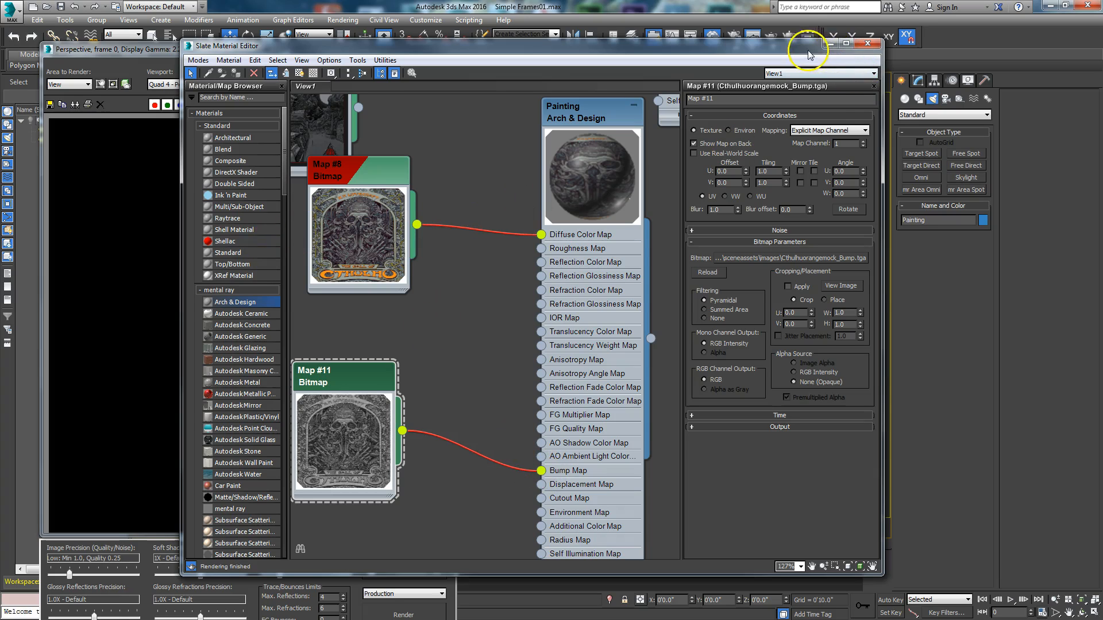
{"action": "left_click", "coordinate": [830, 43]}
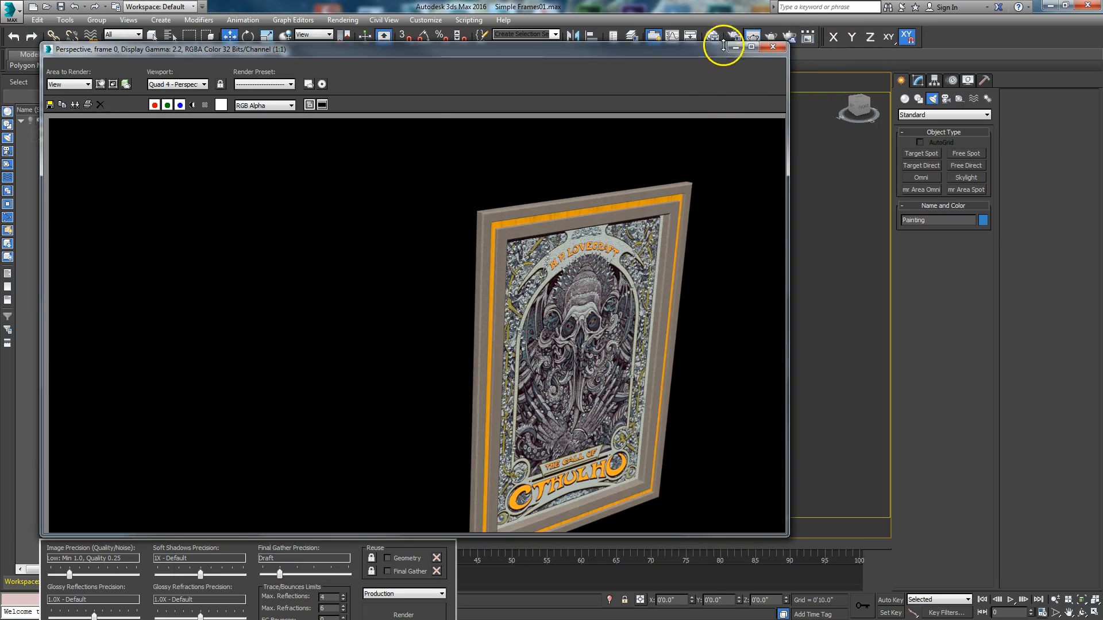
{"action": "left_click_drag", "start_coordinate": [706, 50], "coordinate": [729, 34]}
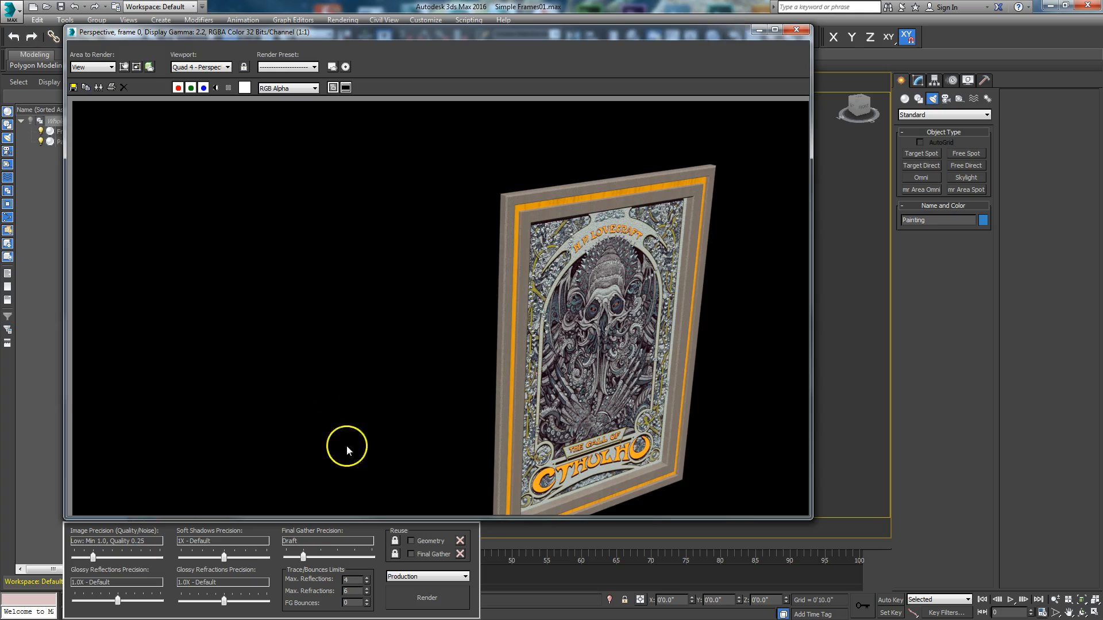